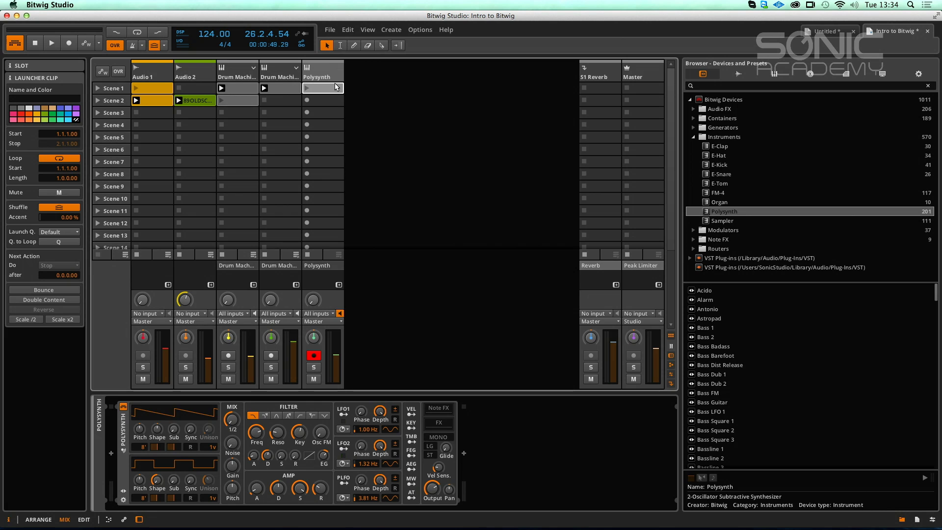
Record a new clip into the Polysynth track's Scene 2 slot, stop playback and open its notes for editing.
{"action": "left_click", "coordinate": [307, 100]}
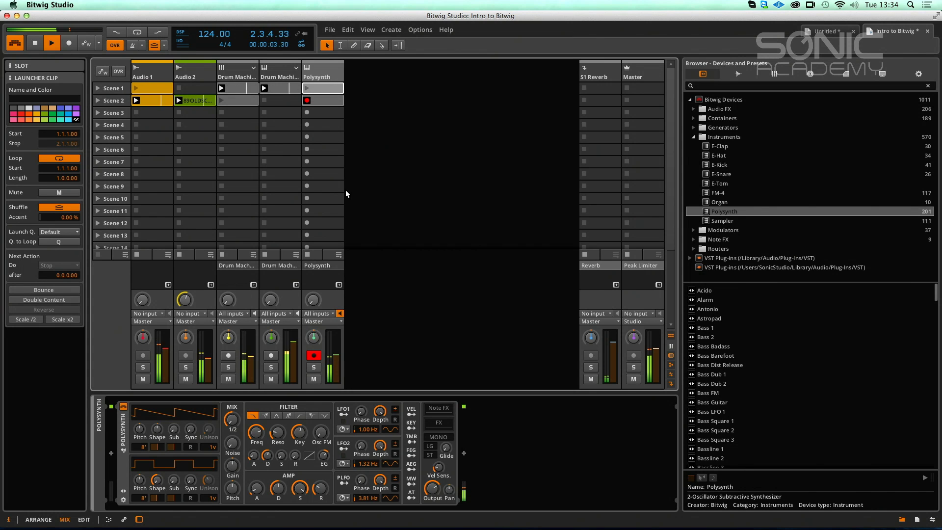
{"action": "key", "text": "space"}
{"action": "double_click", "coordinate": [324, 99]}
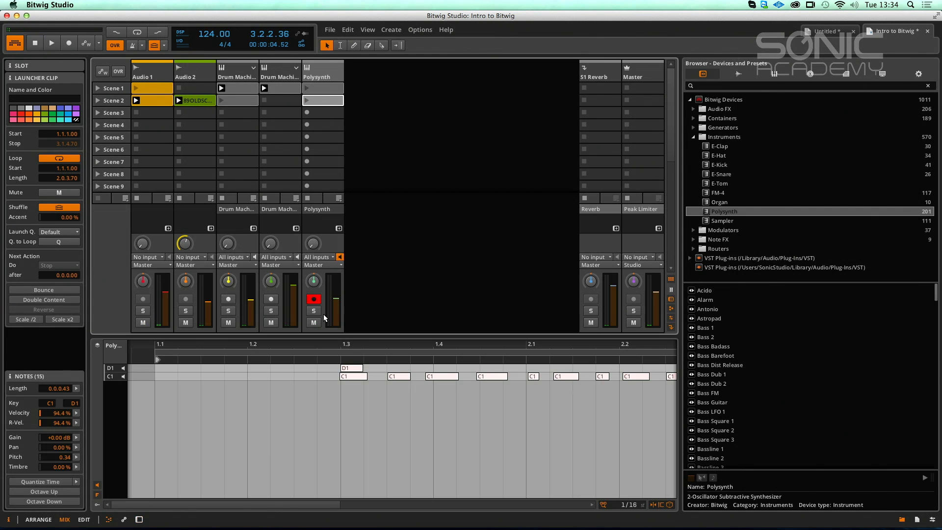
Quantize the recorded C1 notes and delete the stray D1 note at 1.3.
{"action": "left_click", "coordinate": [348, 346]}
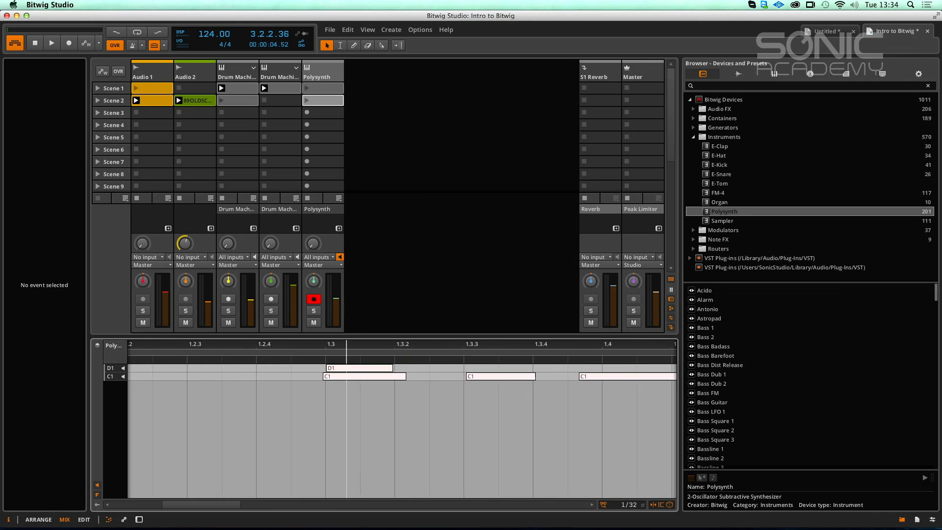
{"action": "scroll", "coordinate": [348, 418], "scroll_direction": "down", "scroll_amount": 5}
{"action": "scroll", "coordinate": [338, 377], "scroll_direction": "up", "scroll_amount": 5}
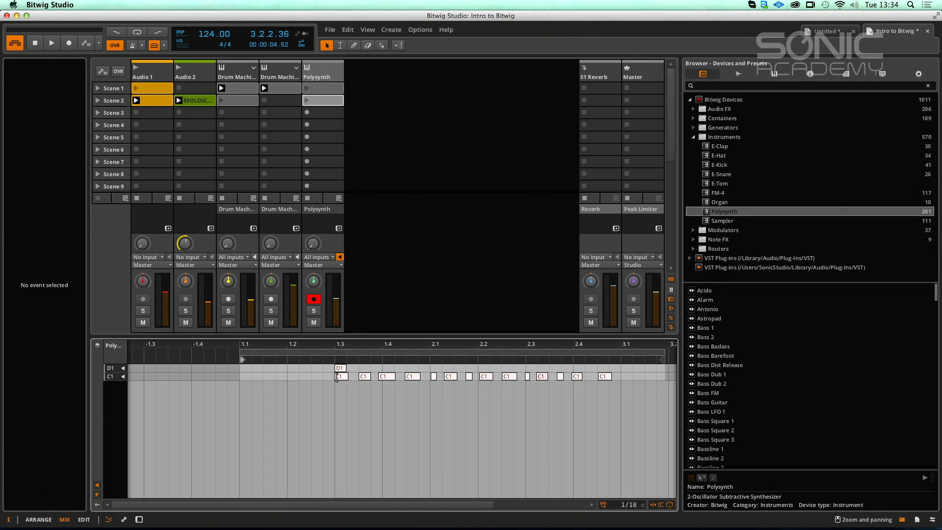
{"action": "left_click_drag", "start_coordinate": [295, 491], "coordinate": [616, 371]}
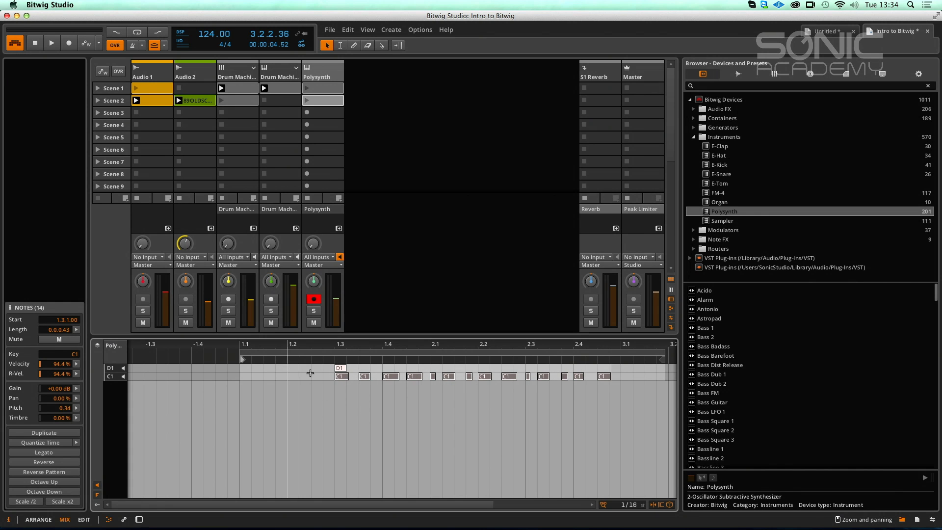
{"action": "left_click", "coordinate": [336, 369]}
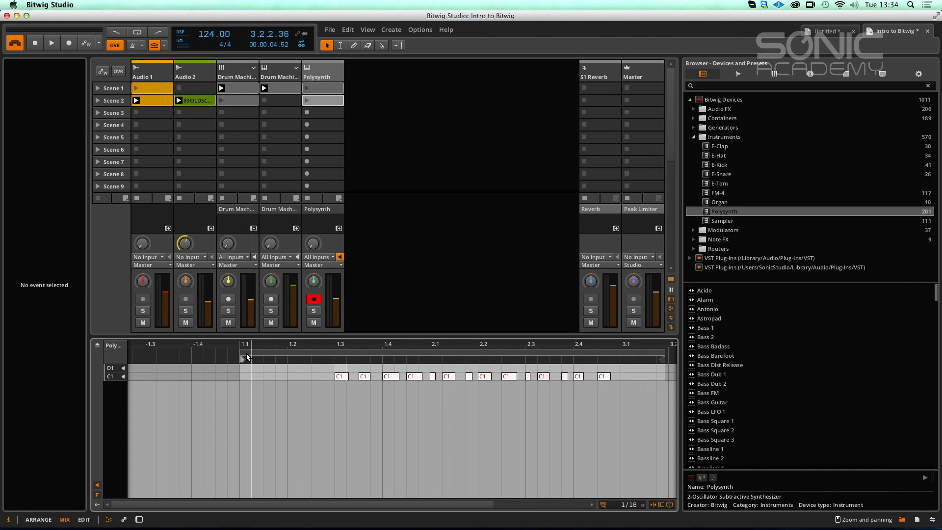
Move the Scene 2 clip's loop start and play start to 1.3.1.00.
{"action": "left_click_drag", "start_coordinate": [242, 352], "coordinate": [335, 348]}
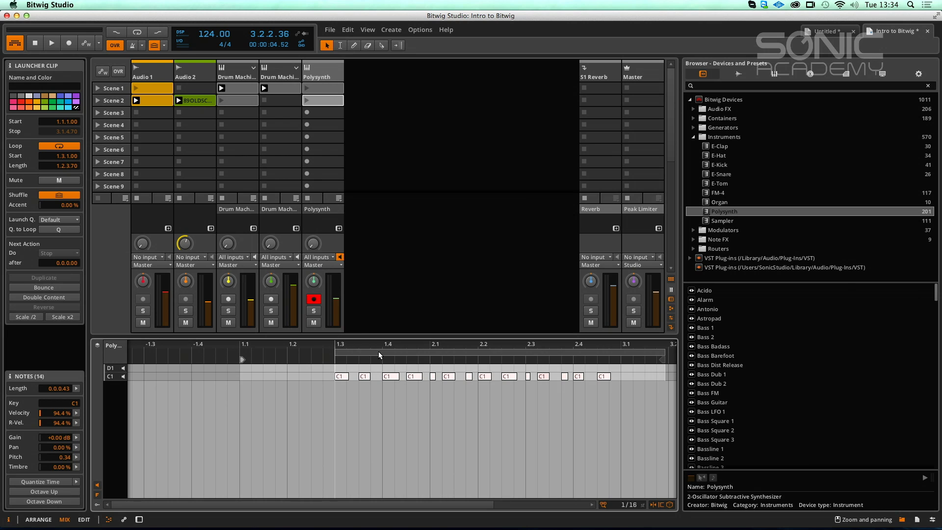
{"action": "left_click_drag", "start_coordinate": [241, 360], "coordinate": [331, 360]}
{"action": "left_click_drag", "start_coordinate": [515, 352], "coordinate": [396, 353]}
Launch the Polysynth Scene 2 clip, shorten its loop length to 1.0.0.00 and audition the loop.
{"action": "key", "text": "space"}
{"action": "key", "text": "space"}
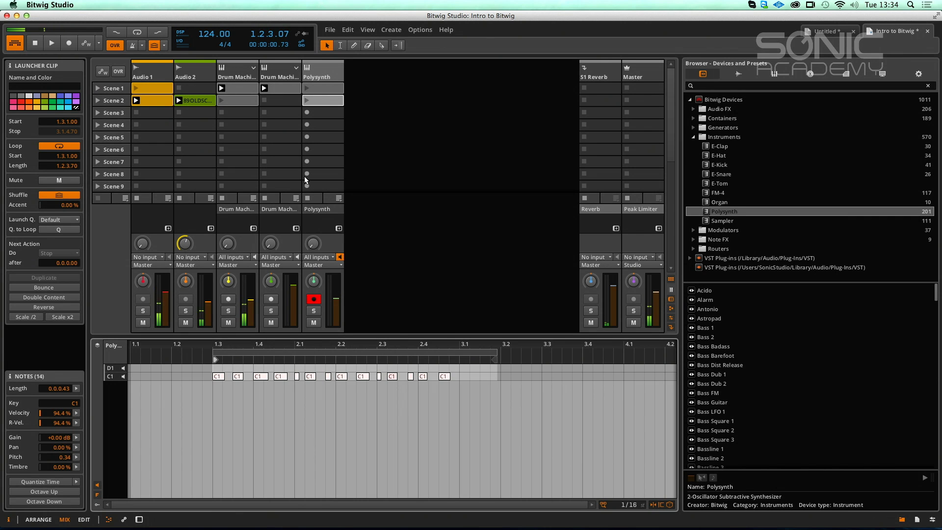
{"action": "left_click", "coordinate": [310, 101]}
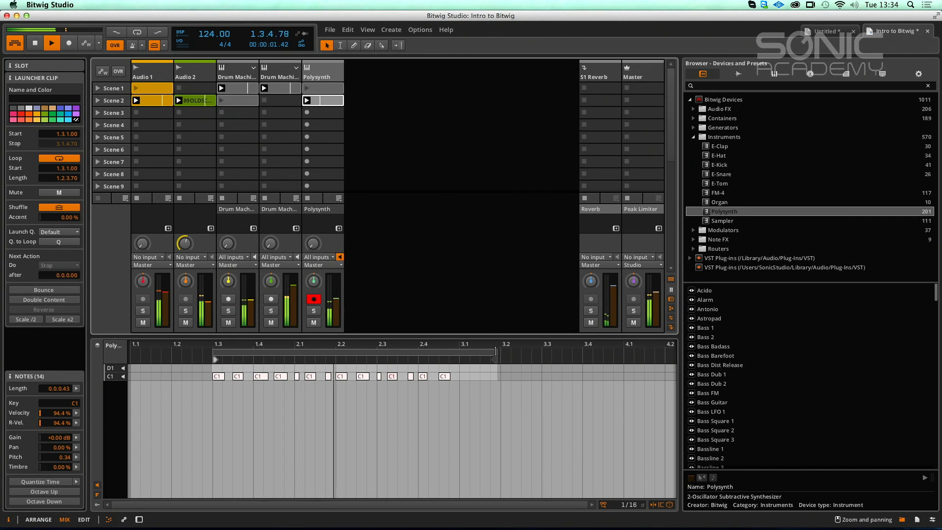
{"action": "left_click_drag", "start_coordinate": [495, 351], "coordinate": [459, 351]}
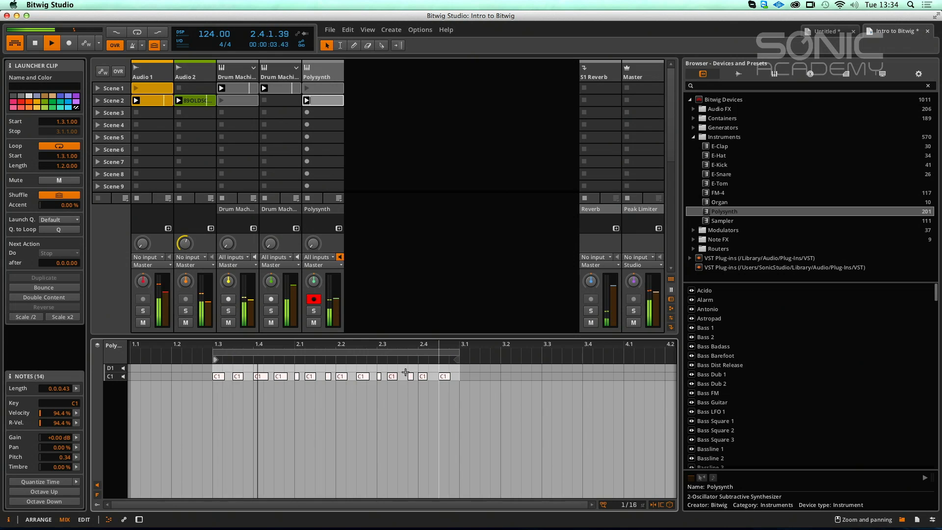
{"action": "key", "text": "space"}
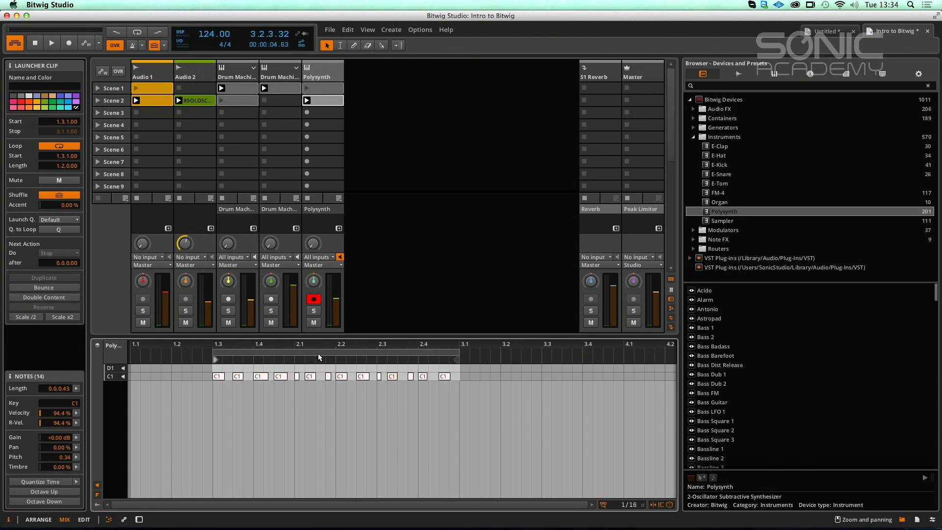
{"action": "mouse_move", "coordinate": [458, 351]}
{"action": "left_mouse_down"}
{"action": "mouse_move", "coordinate": [321, 351]}
{"action": "mouse_move", "coordinate": [381, 365]}
{"action": "left_mouse_up"}
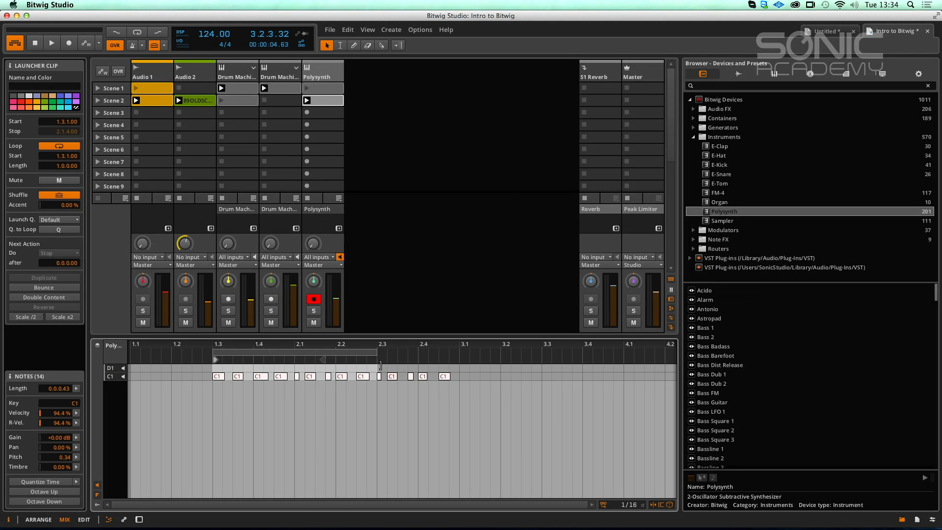
{"action": "key", "text": "space"}
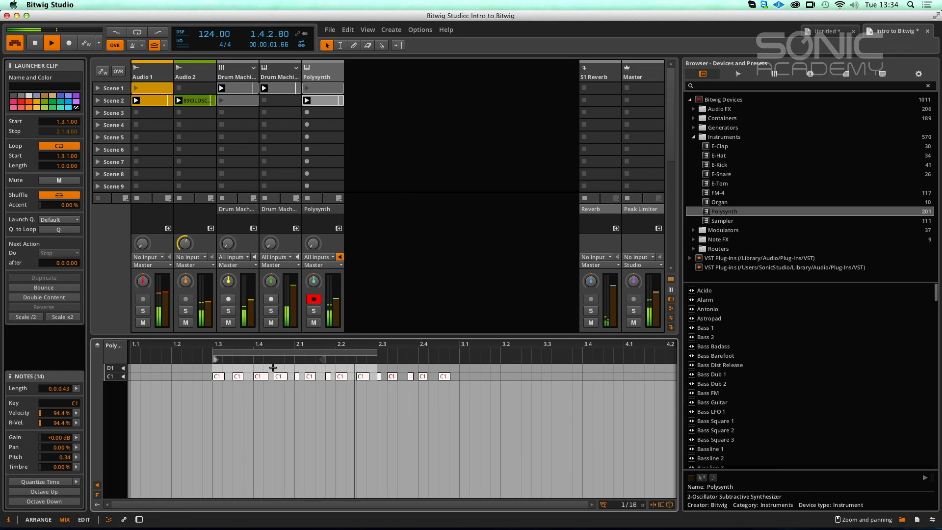
{"action": "key", "text": "space"}
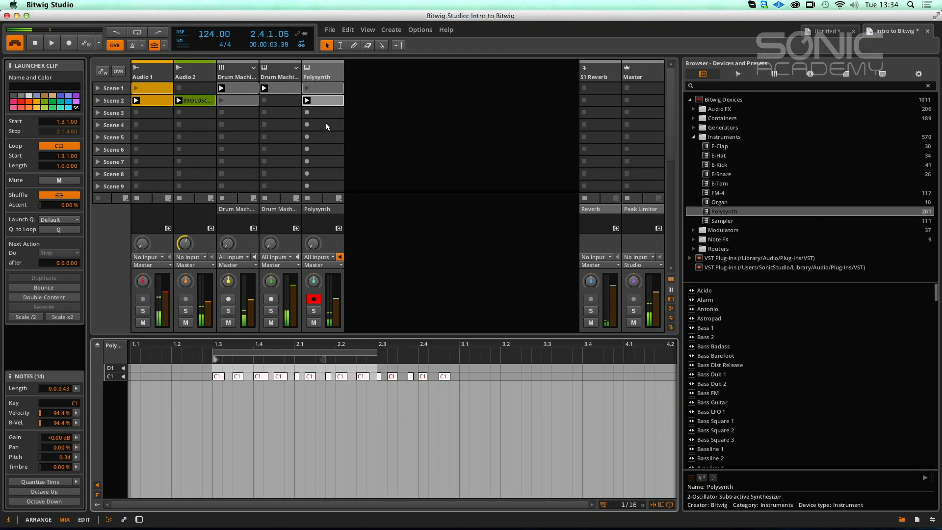
Create an empty one-bar clip in the Polysynth track's Scene 3 slot and launch it.
{"action": "double_click", "coordinate": [323, 113]}
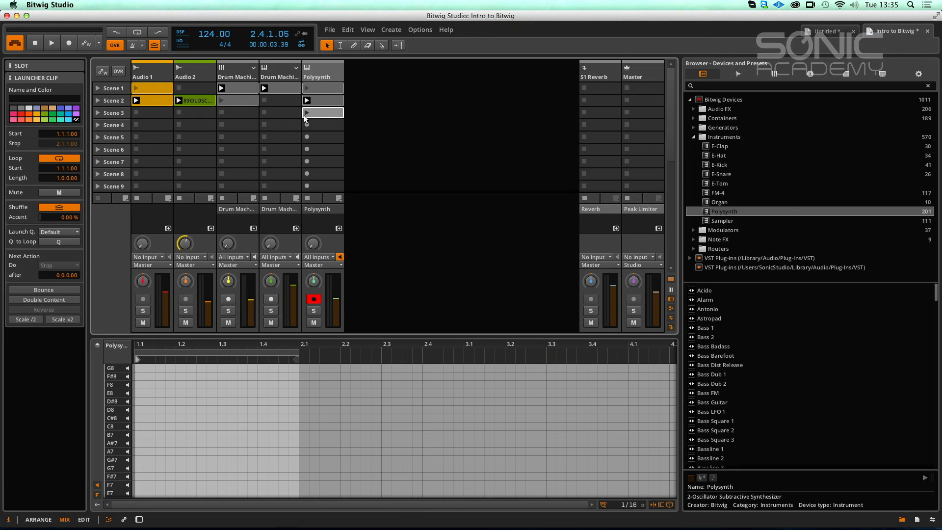
{"action": "left_click", "coordinate": [306, 113]}
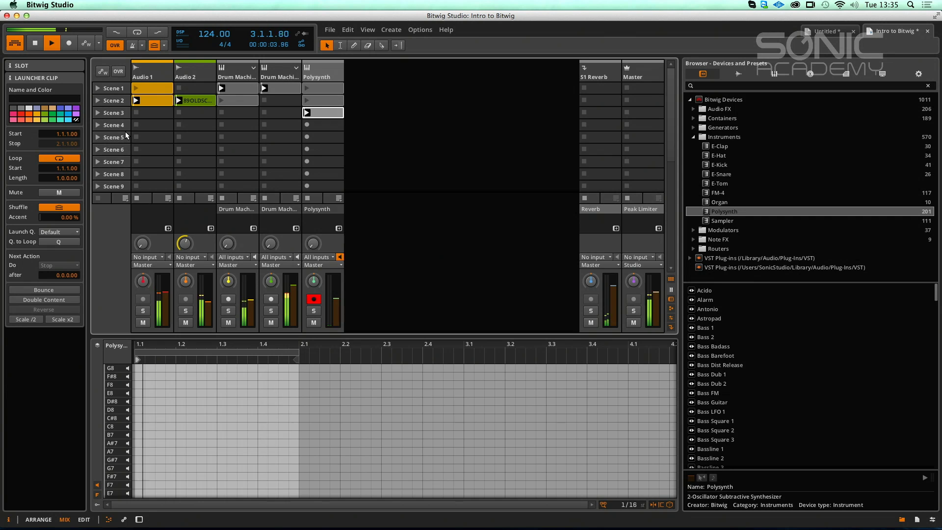
{"action": "key", "text": "space"}
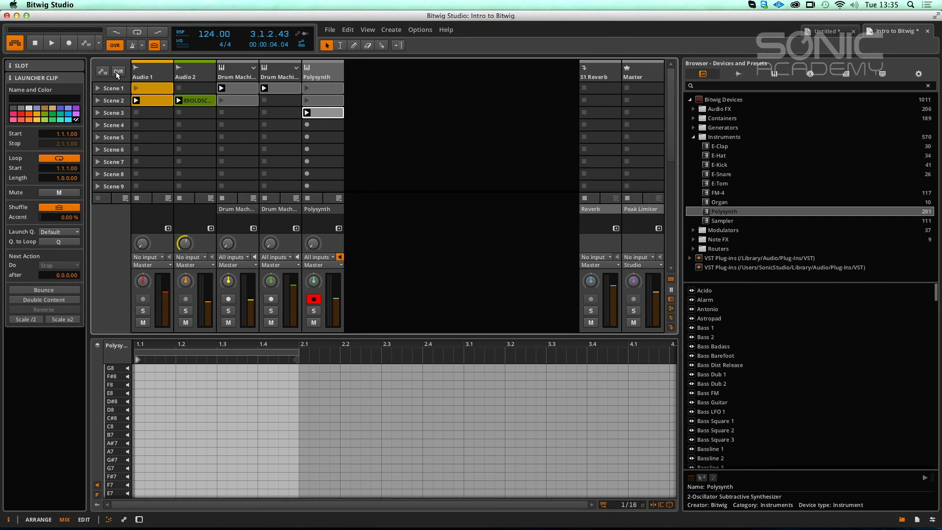
Overdub a pattern of C1 notes into the Scene 3 clip and fold the note editor to the used key.
{"action": "key", "text": "space"}
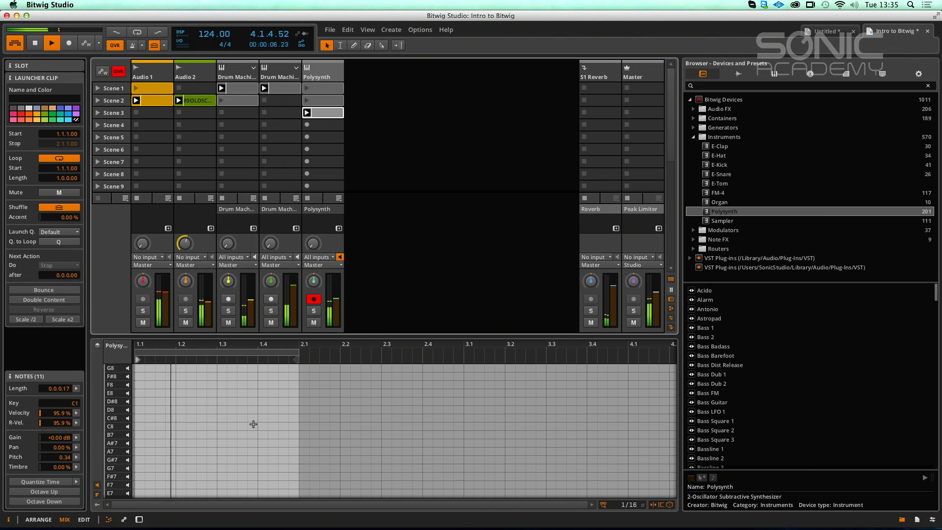
{"action": "key", "text": "space"}
{"action": "left_click", "coordinate": [97, 494]}
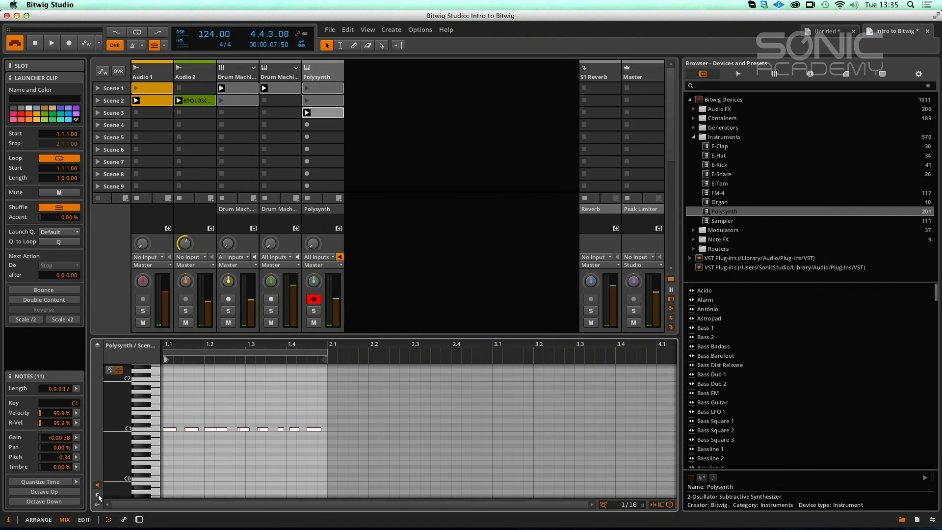
{"action": "left_click", "coordinate": [98, 494]}
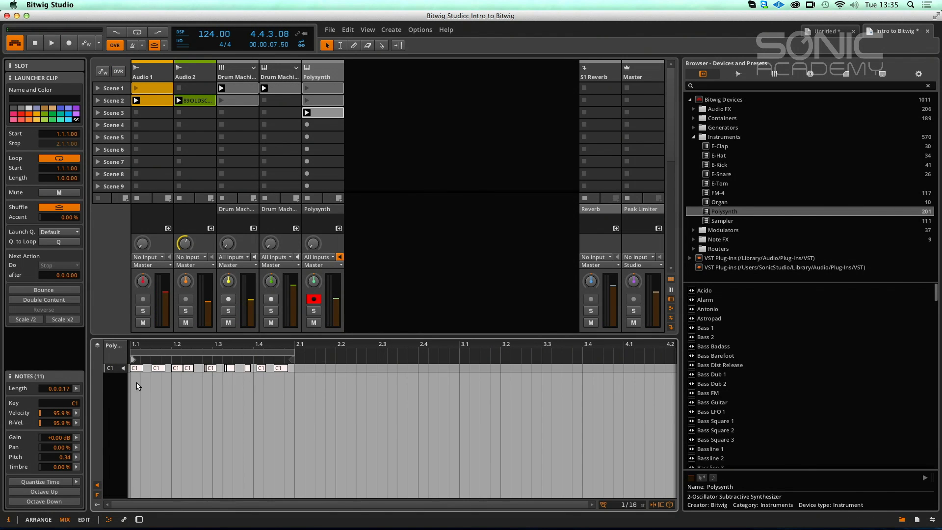
Quantize all C1 notes in the Scene 3 clip and play it back.
{"action": "key", "text": "space"}
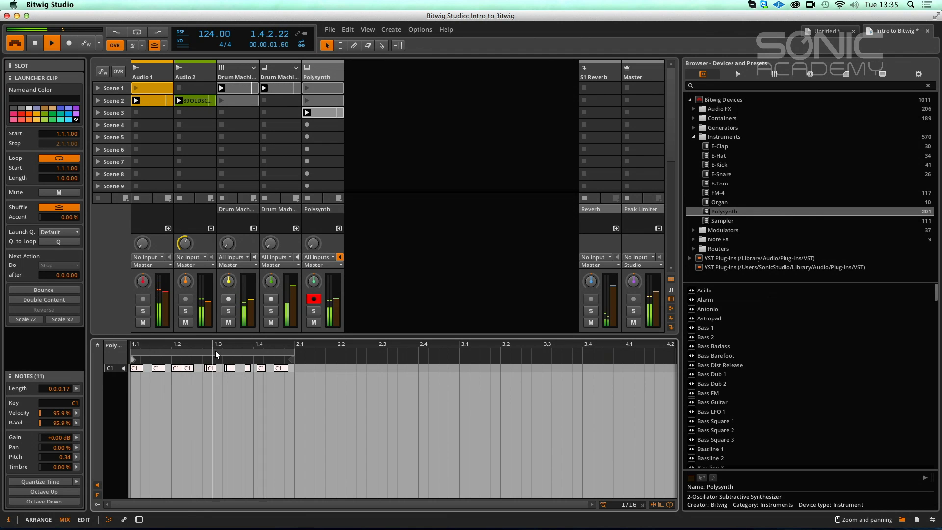
{"action": "left_click_drag", "start_coordinate": [217, 345], "coordinate": [372, 344]}
{"action": "key", "text": "space"}
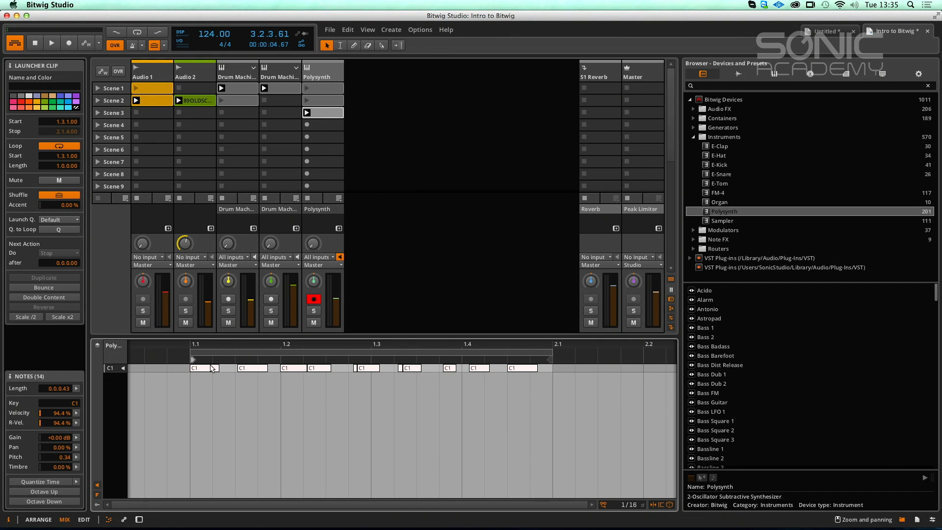
{"action": "left_click_drag", "start_coordinate": [174, 358], "coordinate": [620, 369]}
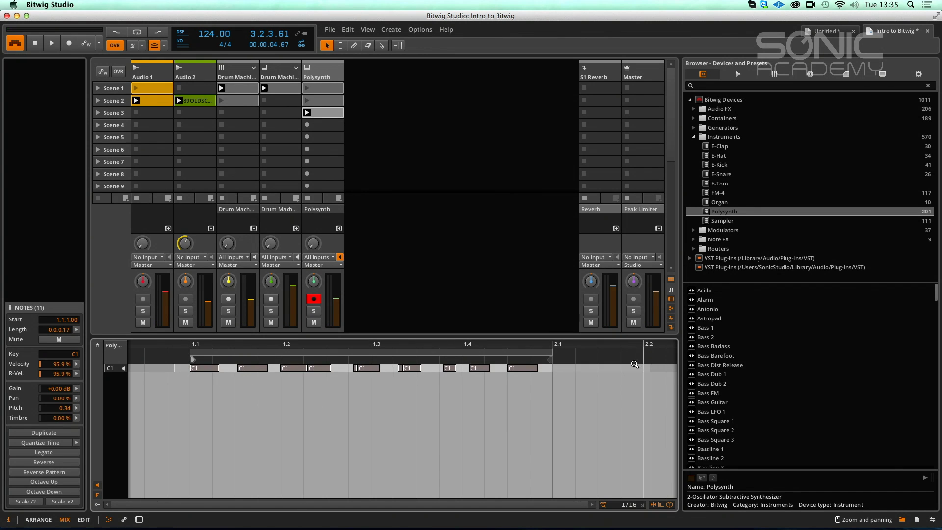
{"action": "key", "text": "space"}
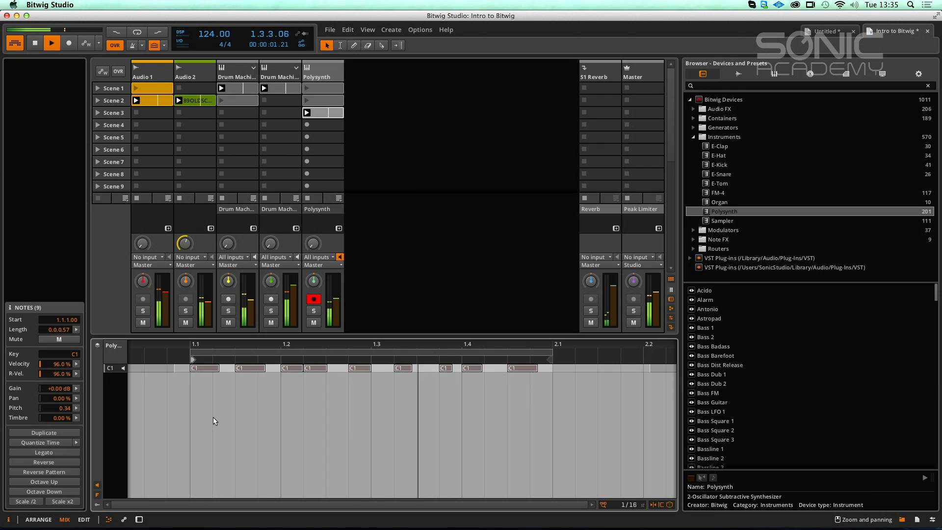
{"action": "key", "text": "space"}
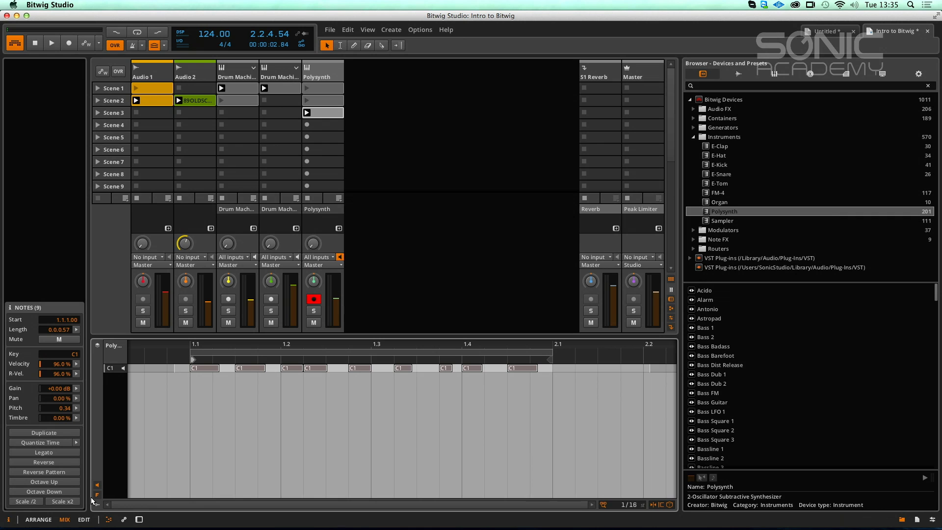
Show the note expression lanes, lower the velocity of all C1 notes and raise individual notes to varied levels.
{"action": "left_click", "coordinate": [76, 364]}
{"action": "left_click", "coordinate": [97, 506]}
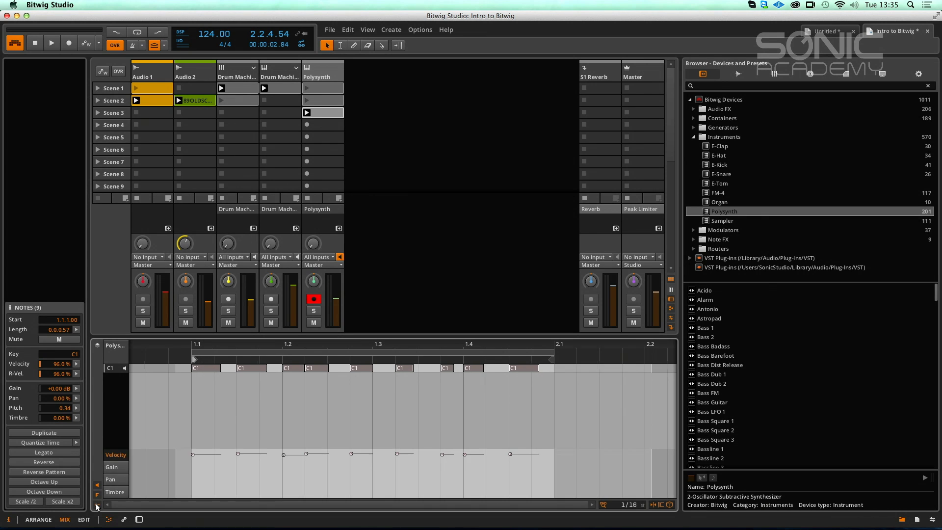
{"action": "left_click_drag", "start_coordinate": [193, 455], "coordinate": [243, 460]}
{"action": "left_click", "coordinate": [239, 477]}
{"action": "left_click_drag", "start_coordinate": [308, 482], "coordinate": [310, 461]}
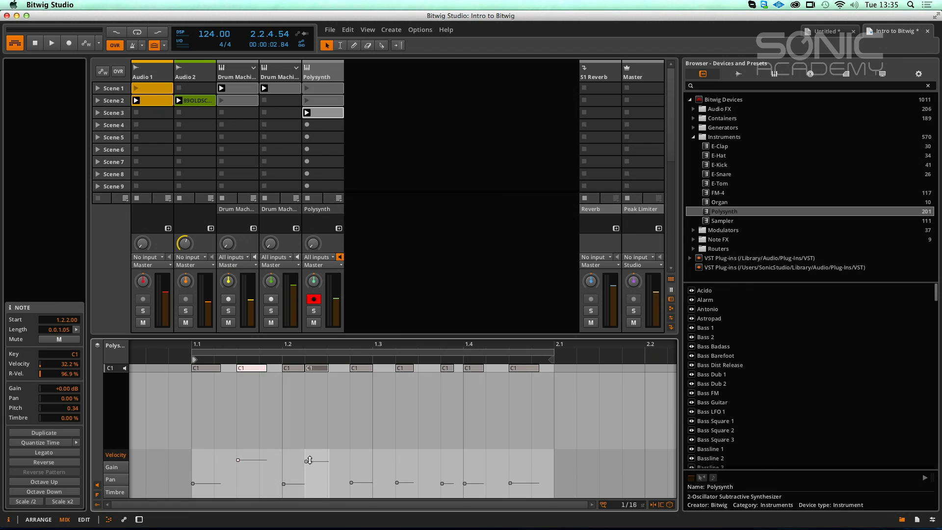
{"action": "mouse_move", "coordinate": [361, 483]}
{"action": "left_mouse_down"}
{"action": "mouse_move", "coordinate": [361, 467]}
{"action": "mouse_move", "coordinate": [397, 480]}
{"action": "mouse_move", "coordinate": [398, 452]}
{"action": "left_mouse_up"}
{"action": "left_click", "coordinate": [446, 485]}
{"action": "mouse_move", "coordinate": [442, 483]}
{"action": "left_mouse_down"}
{"action": "mouse_move", "coordinate": [443, 472]}
{"action": "mouse_move", "coordinate": [473, 458]}
{"action": "left_mouse_up"}
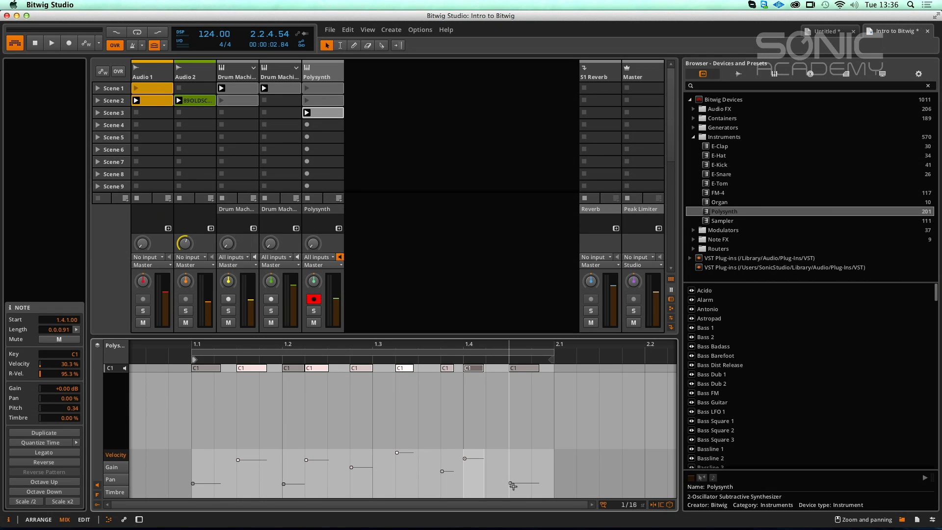
{"action": "left_click_drag", "start_coordinate": [516, 483], "coordinate": [516, 471]}
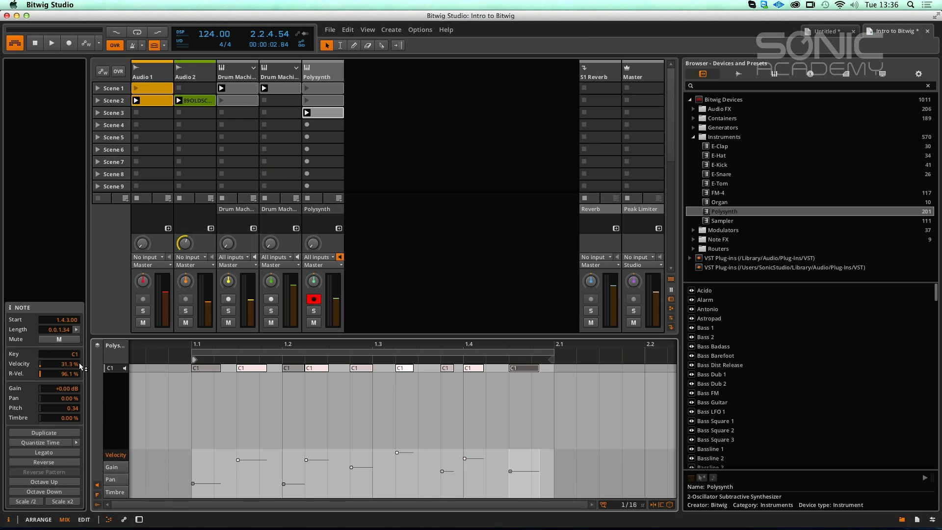
Select all C1 notes, narrow their velocity spread in the velocity histogram and raise the mean to 97.8 %.
{"action": "left_click", "coordinate": [164, 369]}
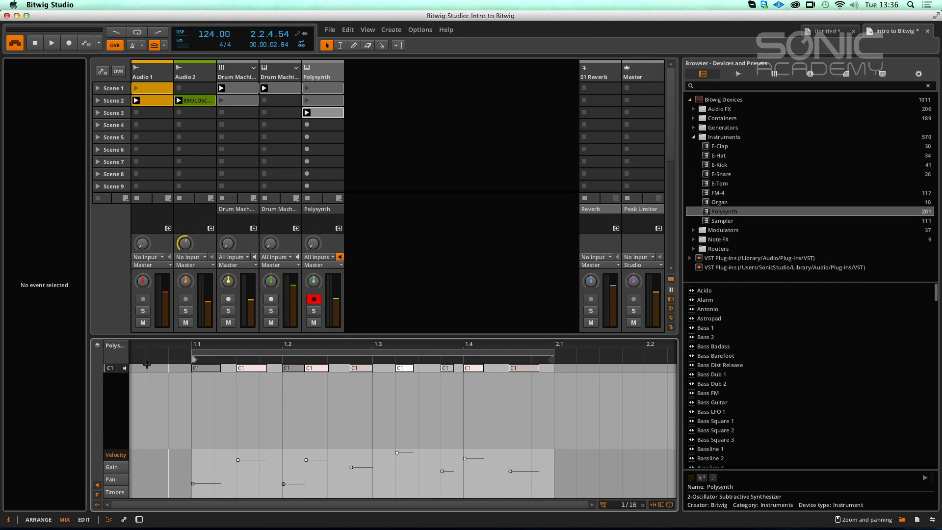
{"action": "left_click", "coordinate": [108, 369]}
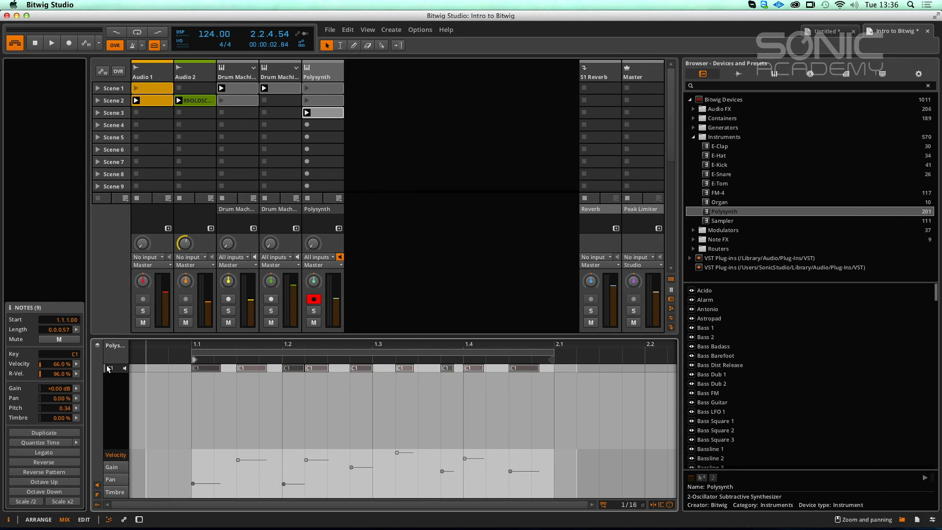
{"action": "left_click", "coordinate": [76, 364]}
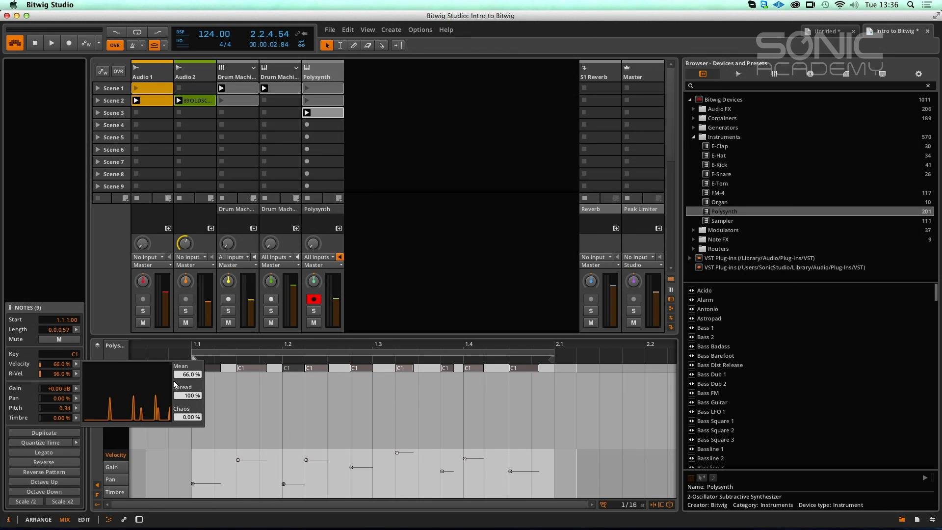
{"action": "left_click_drag", "start_coordinate": [198, 398], "coordinate": [195, 417]}
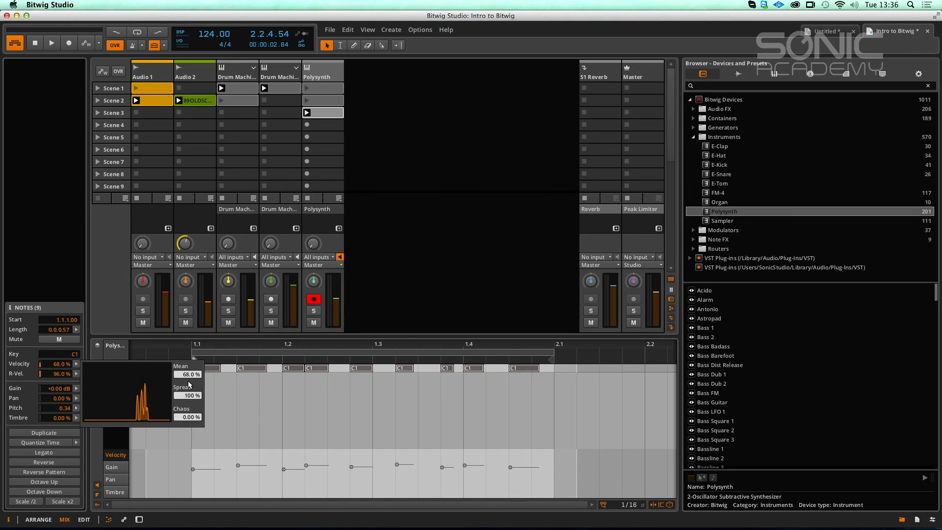
{"action": "left_click_drag", "start_coordinate": [187, 374], "coordinate": [187, 363]}
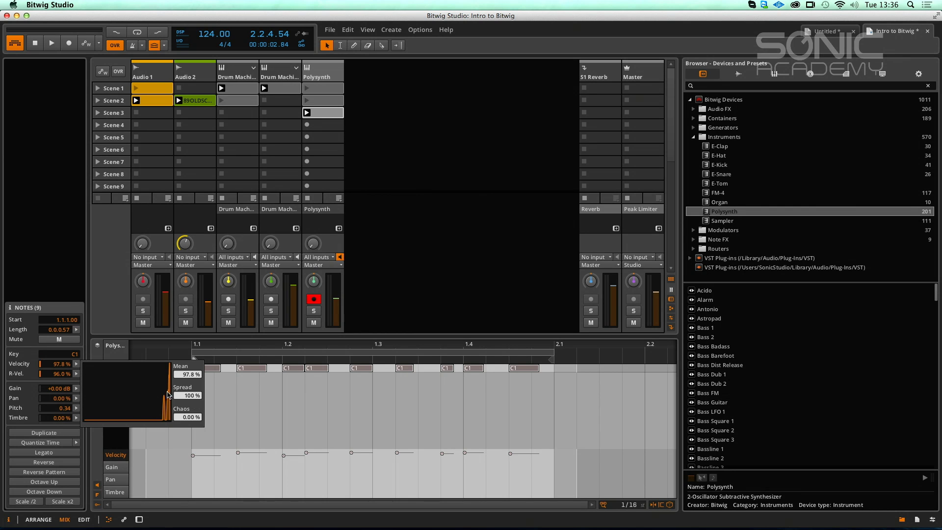
Randomize the pan of all selected C1 notes by raising Chaos in the pan histogram.
{"action": "left_click", "coordinate": [76, 388]}
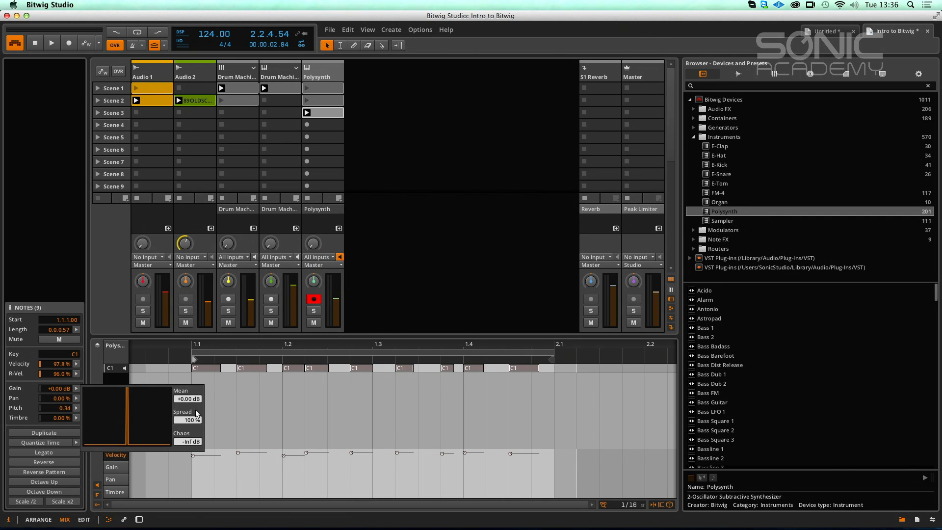
{"action": "left_click", "coordinate": [76, 398]}
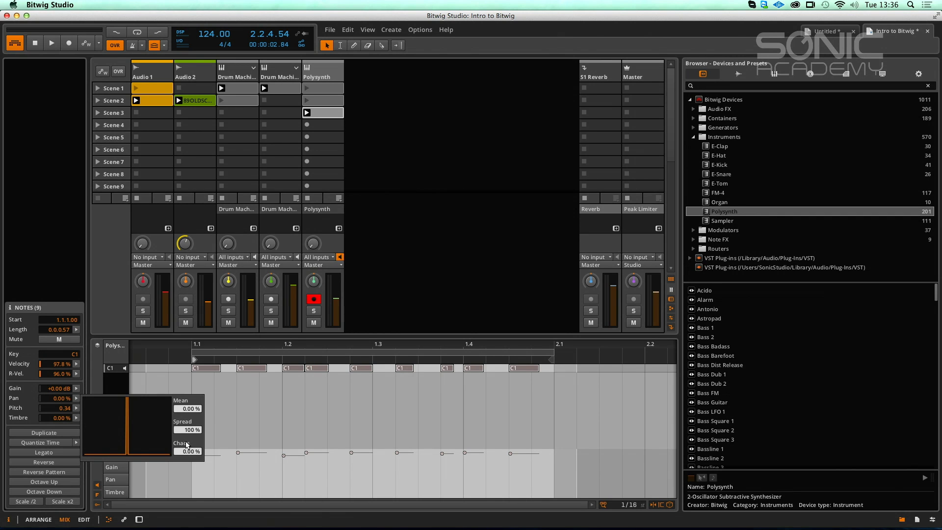
{"action": "left_click_drag", "start_coordinate": [188, 409], "coordinate": [187, 400]}
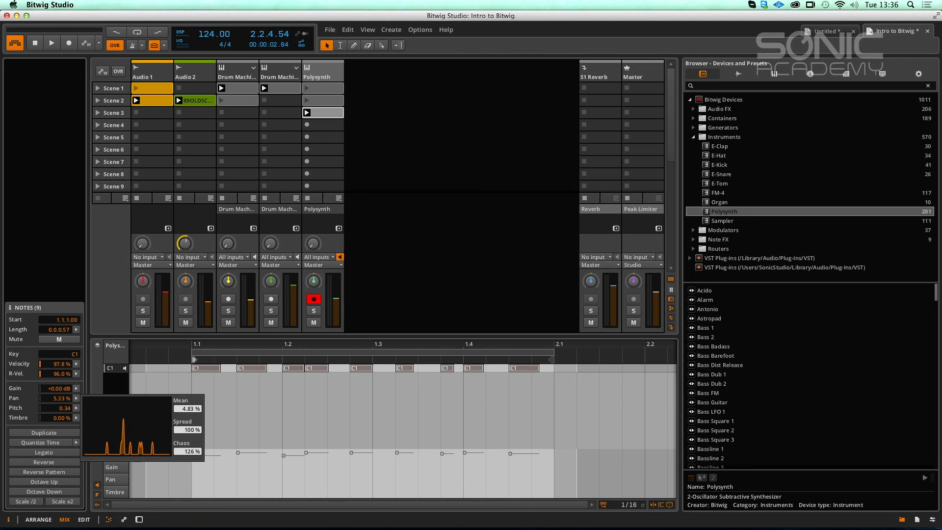
{"action": "left_click", "coordinate": [298, 304]}
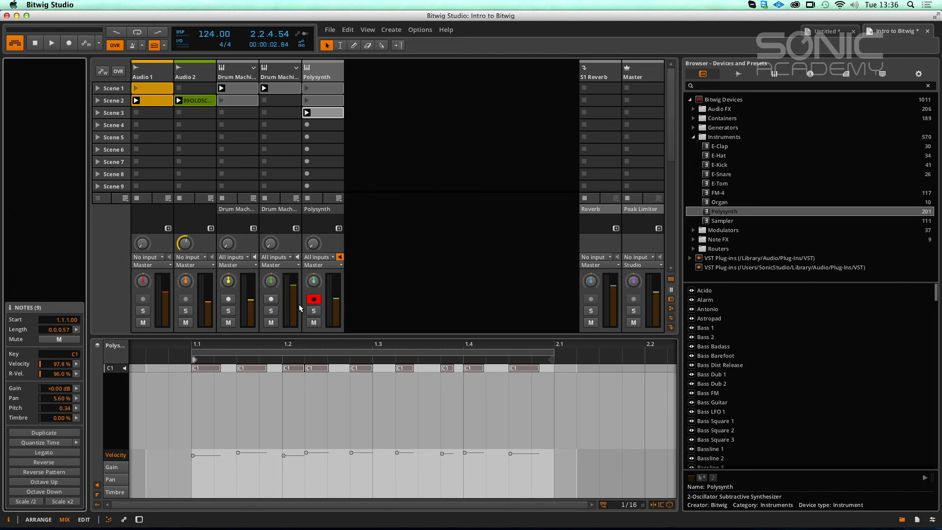
Solo the Polysynth track and play its Scene 3 clip.
{"action": "left_click", "coordinate": [314, 311]}
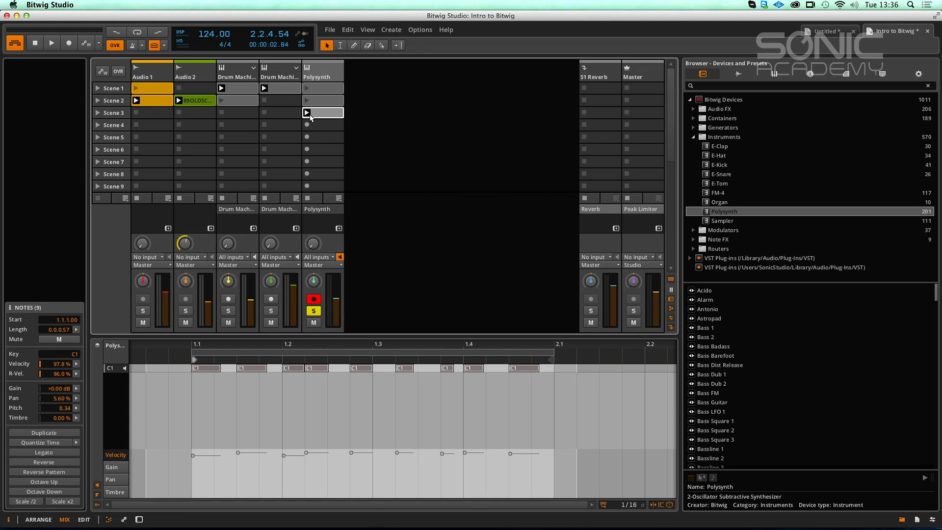
{"action": "left_click", "coordinate": [307, 113]}
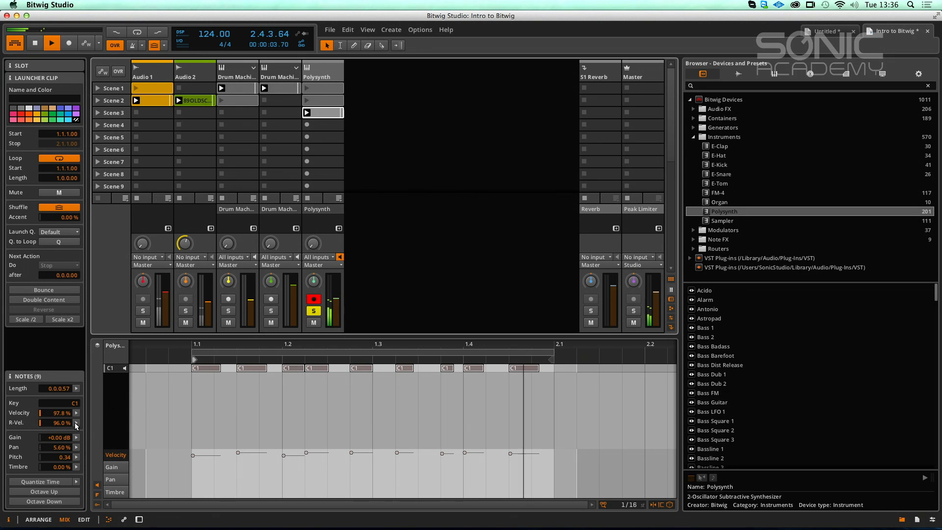
{"action": "left_click", "coordinate": [77, 458]}
{"action": "key", "text": "Escape"}
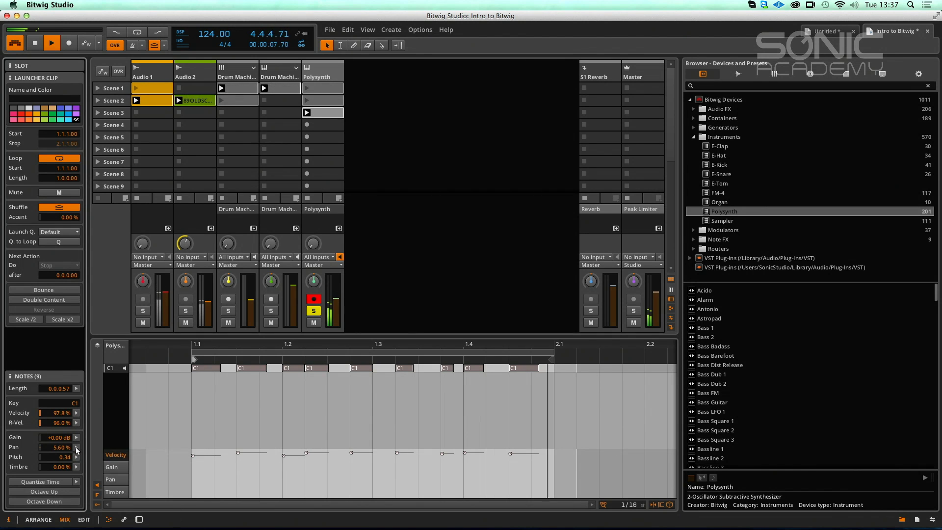
Randomize the pan of the C1 notes further with Chaos, ending at a mean pan of 24.3 %.
{"action": "left_click", "coordinate": [76, 447]}
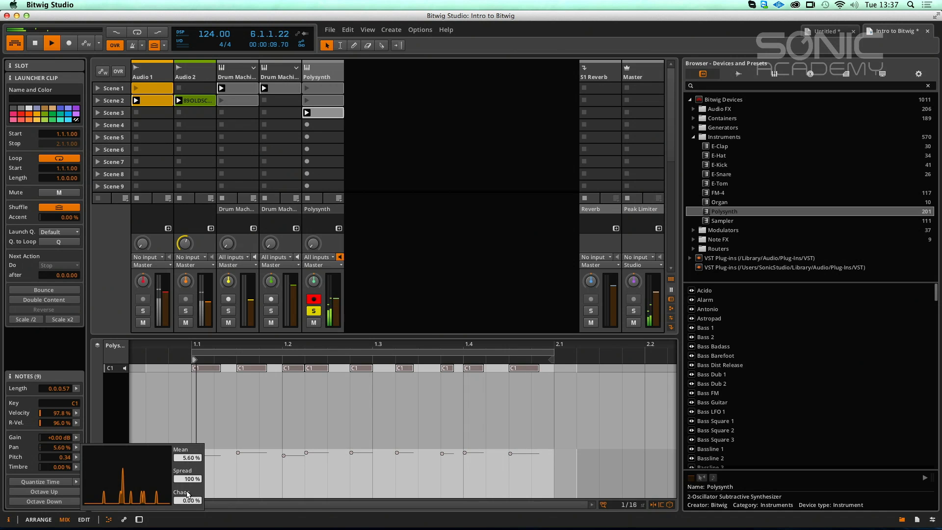
{"action": "left_click_drag", "start_coordinate": [188, 494], "coordinate": [191, 469]}
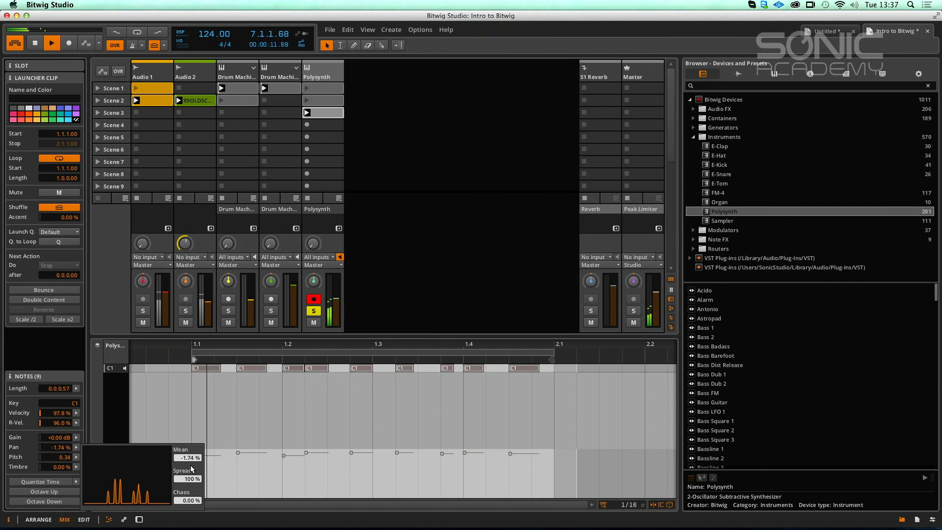
{"action": "left_click", "coordinate": [188, 500]}
{"action": "left_click", "coordinate": [188, 500]}
{"action": "left_click", "coordinate": [186, 500]}
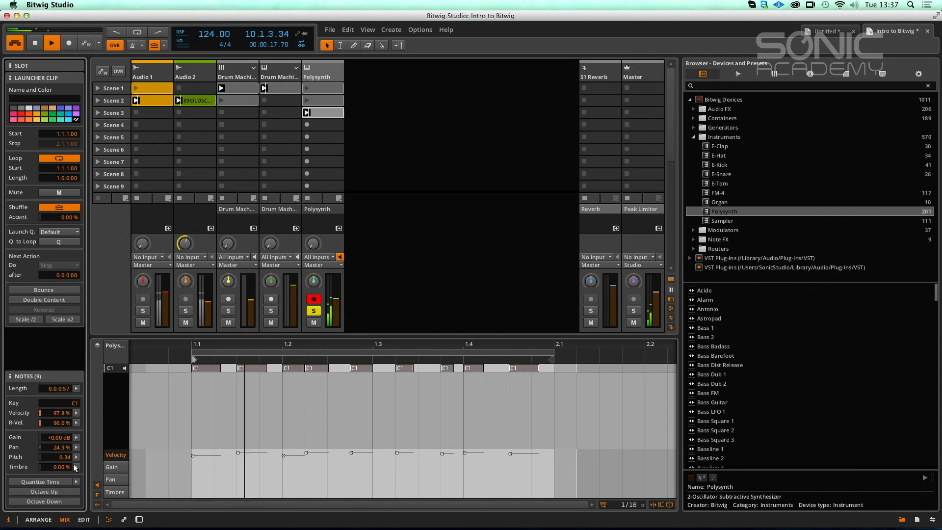
Inspect the pitch histogram of the C1 notes and randomize their timbre with Chaos to an average of 13.1 %.
{"action": "left_click", "coordinate": [76, 458]}
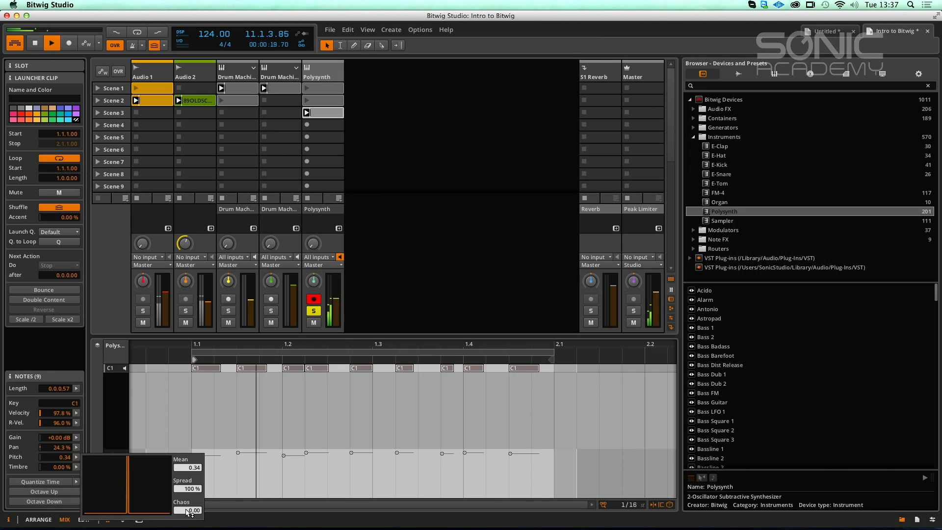
{"action": "mouse_move", "coordinate": [189, 510]}
{"action": "left_mouse_down"}
{"action": "mouse_move", "coordinate": [188, 448]}
{"action": "mouse_move", "coordinate": [188, 510]}
{"action": "left_mouse_up"}
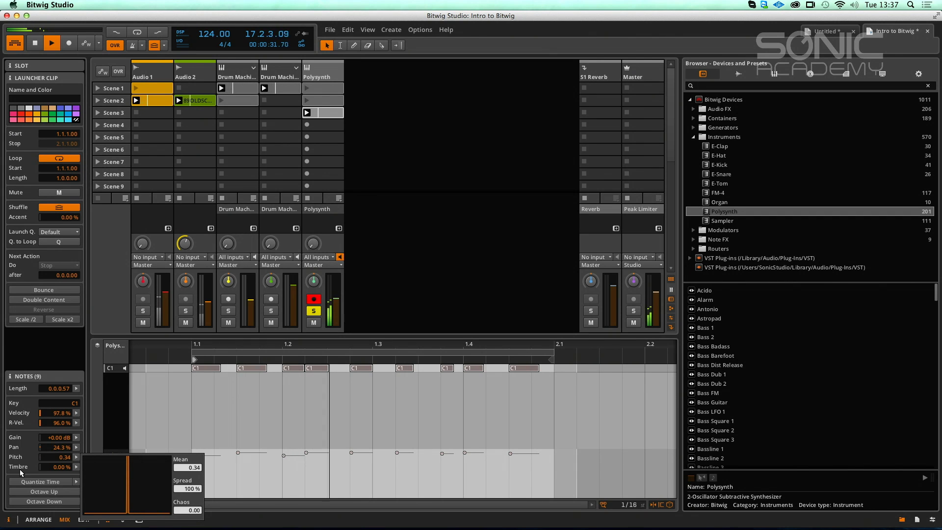
{"action": "left_click", "coordinate": [75, 467]}
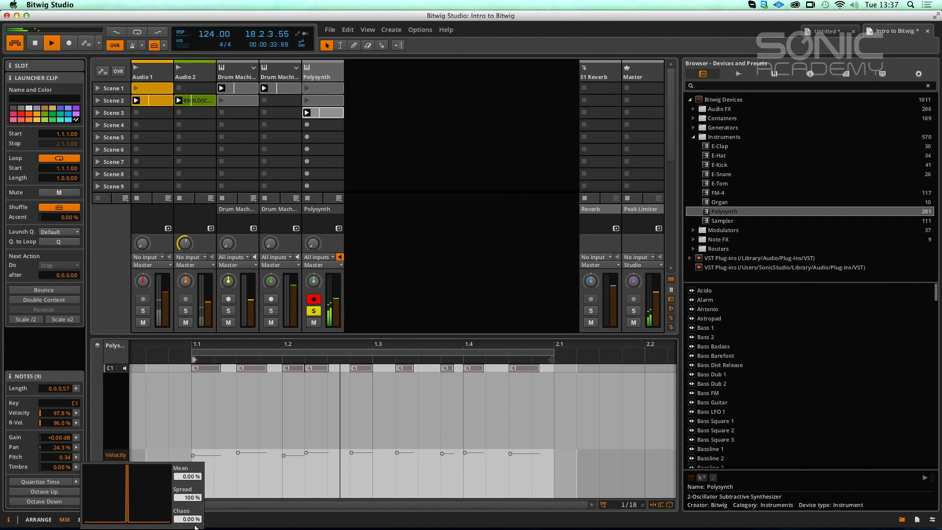
{"action": "left_click_drag", "start_coordinate": [195, 527], "coordinate": [196, 519]}
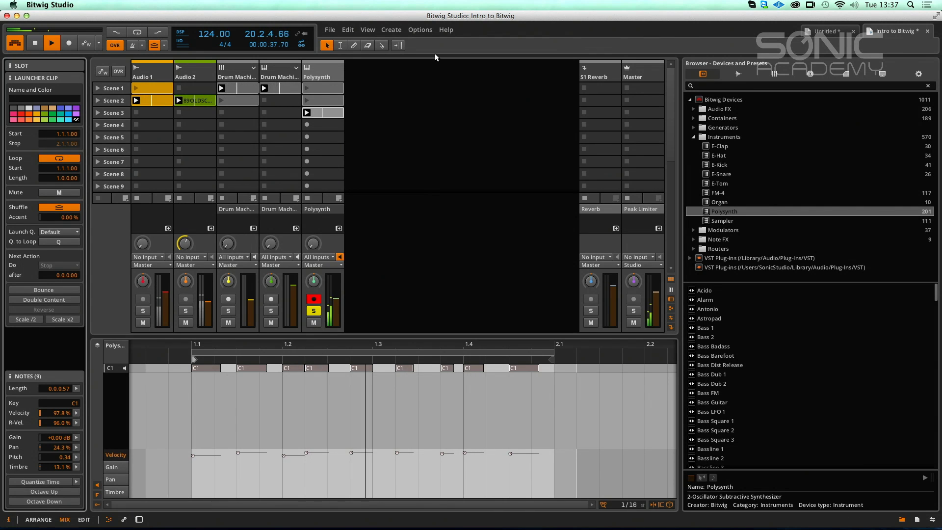
Show the Polysynth device and set the mean velocity of the Scene 3 clip's notes to 100 %.
{"action": "left_click", "coordinate": [322, 74]}
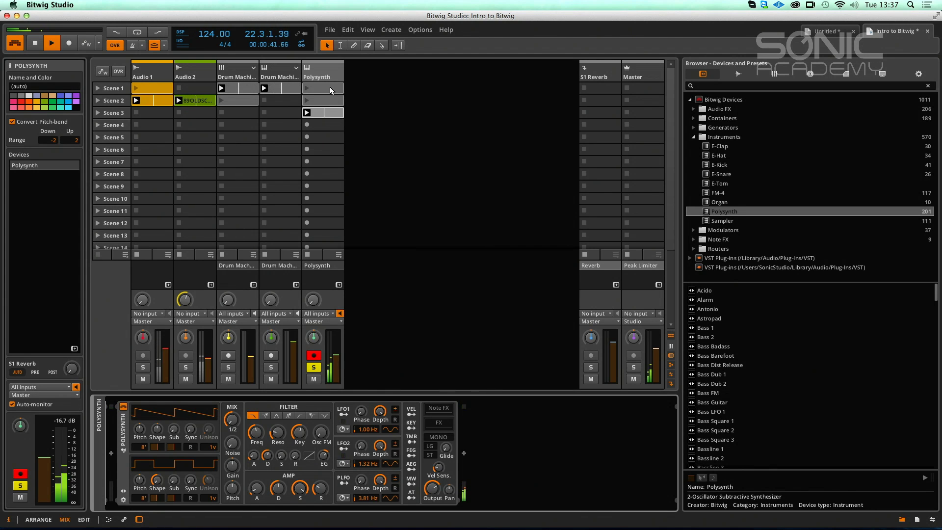
{"action": "left_click", "coordinate": [283, 207]}
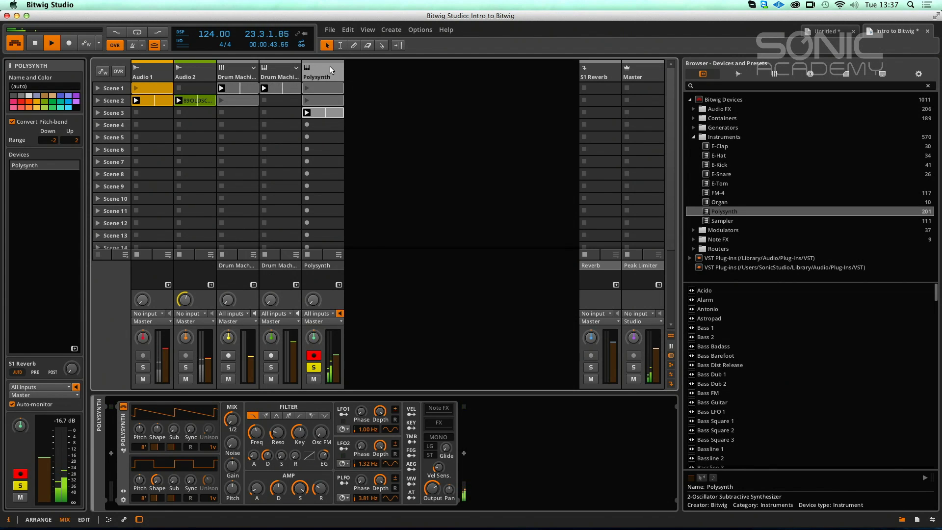
{"action": "left_click", "coordinate": [316, 113]}
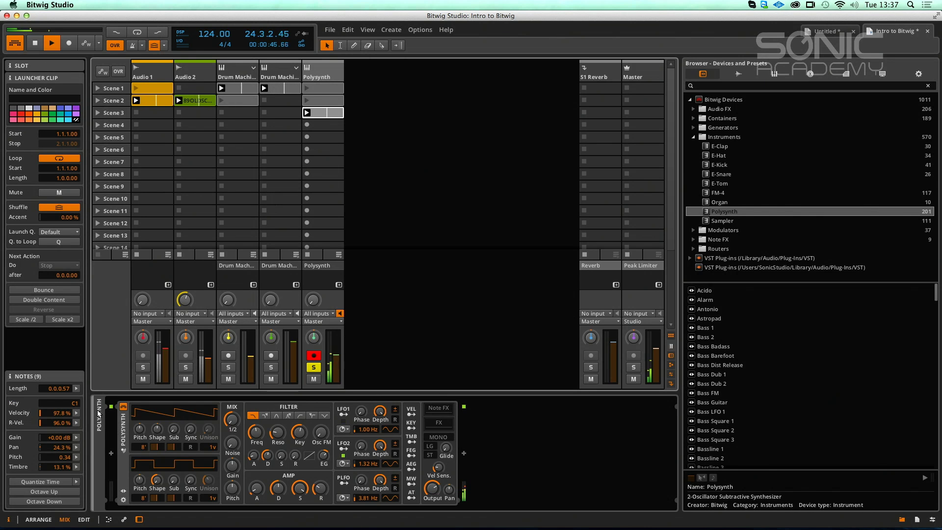
{"action": "left_click", "coordinate": [74, 415]}
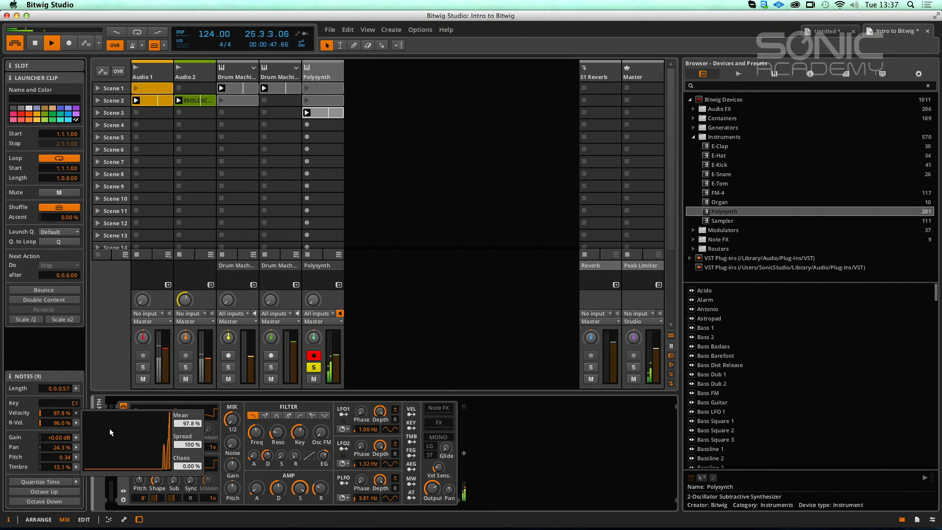
{"action": "left_click_drag", "start_coordinate": [187, 423], "coordinate": [187, 412]}
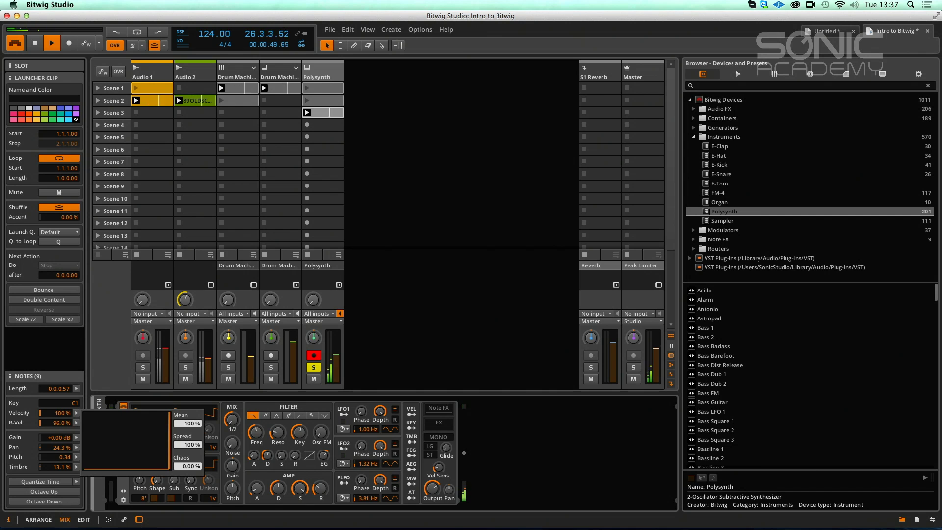
Bring the mean pan of the Scene 3 clip's notes back to 0 %.
{"action": "left_click", "coordinate": [77, 447]}
{"action": "left_click_drag", "start_coordinate": [187, 457], "coordinate": [187, 427]}
{"action": "left_click_drag", "start_coordinate": [187, 459], "coordinate": [170, 468]}
Raise the mean timbre of the Scene 3 clip's notes to 24.1 % and stop playback.
{"action": "left_click", "coordinate": [76, 466]}
{"action": "left_click", "coordinate": [76, 466]}
{"action": "left_click_drag", "start_coordinate": [188, 476], "coordinate": [167, 468]}
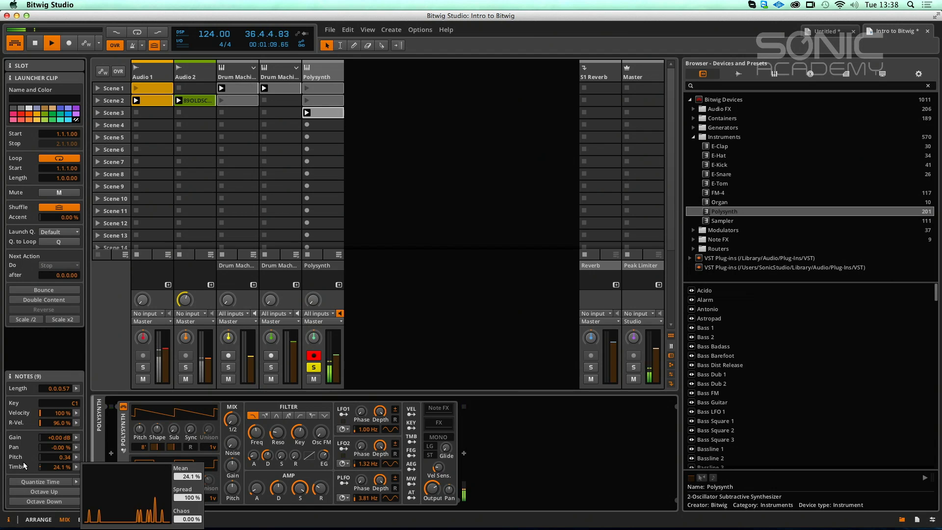
{"action": "key", "text": "space"}
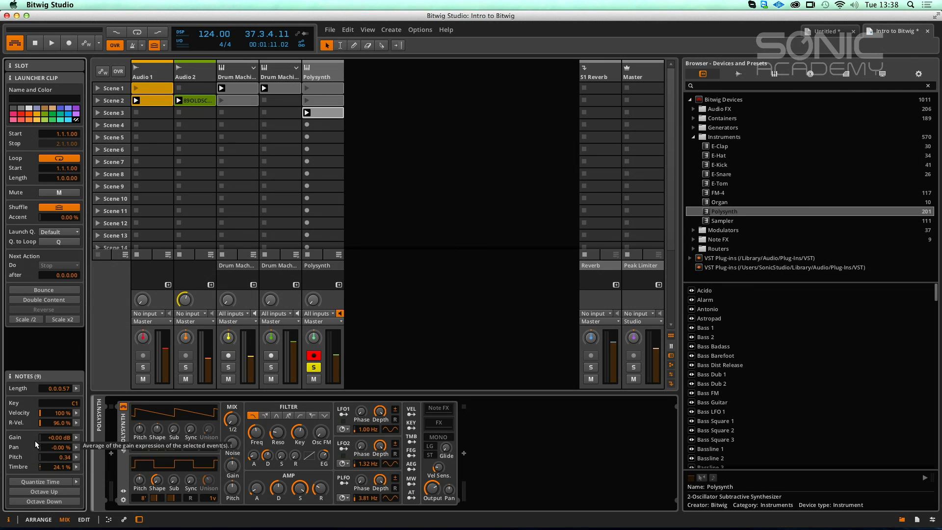
Map the TMB modulation source to the Polysynth filter's Freq and raise the notes' timbre to 64.4 % during playback.
{"action": "left_click", "coordinate": [412, 443]}
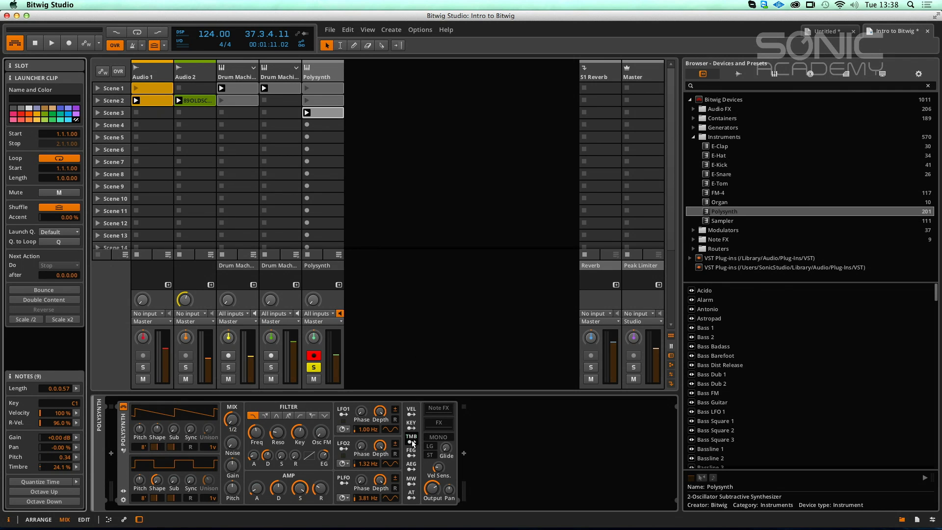
{"action": "left_click_drag", "start_coordinate": [255, 433], "coordinate": [255, 423]}
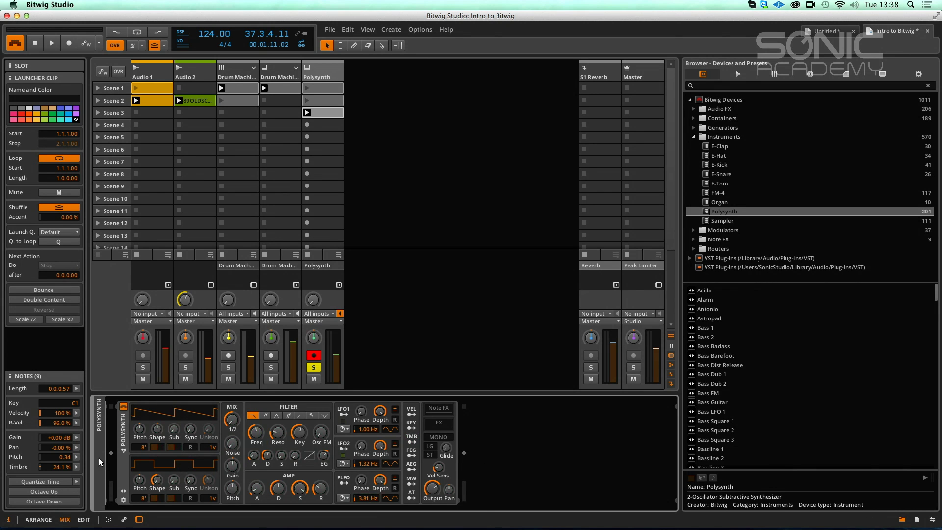
{"action": "key", "text": "space"}
{"action": "left_click_drag", "start_coordinate": [74, 470], "coordinate": [74, 432]}
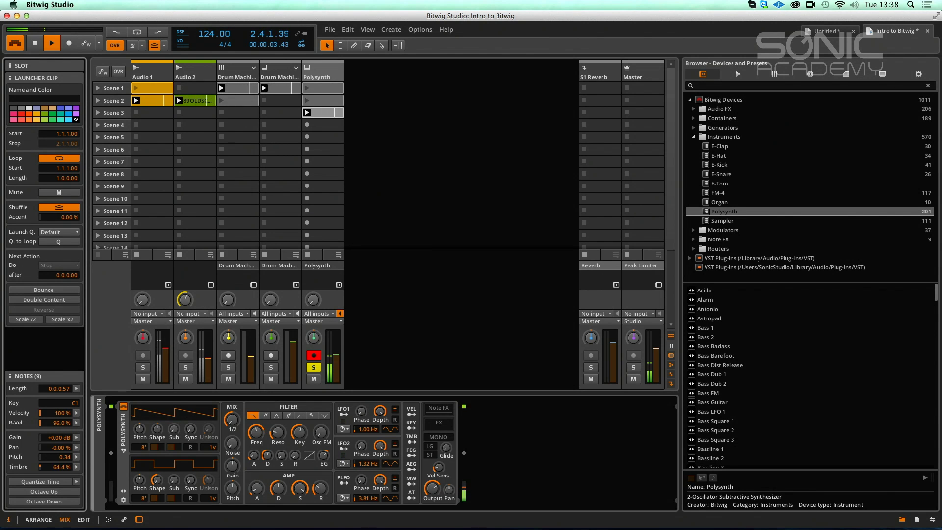
Adjust the notes' timbre distribution in its histogram to a mean of 61.4 % and stop playback.
{"action": "left_click", "coordinate": [77, 467]}
{"action": "left_click_drag", "start_coordinate": [133, 507], "coordinate": [189, 469]}
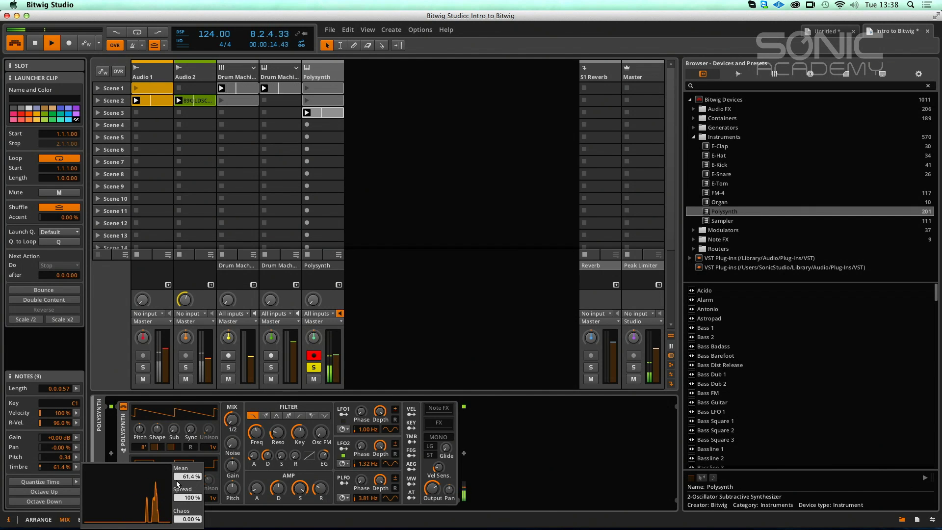
{"action": "left_click", "coordinate": [357, 329]}
{"action": "key", "text": "space"}
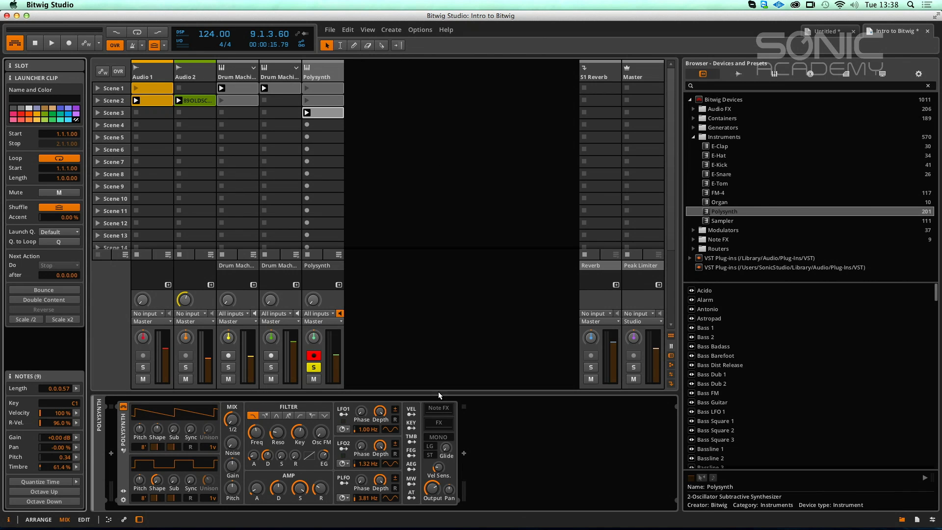
Adjust how strongly the TMB source modulates the Polysynth filter's Freq.
{"action": "left_click", "coordinate": [413, 441]}
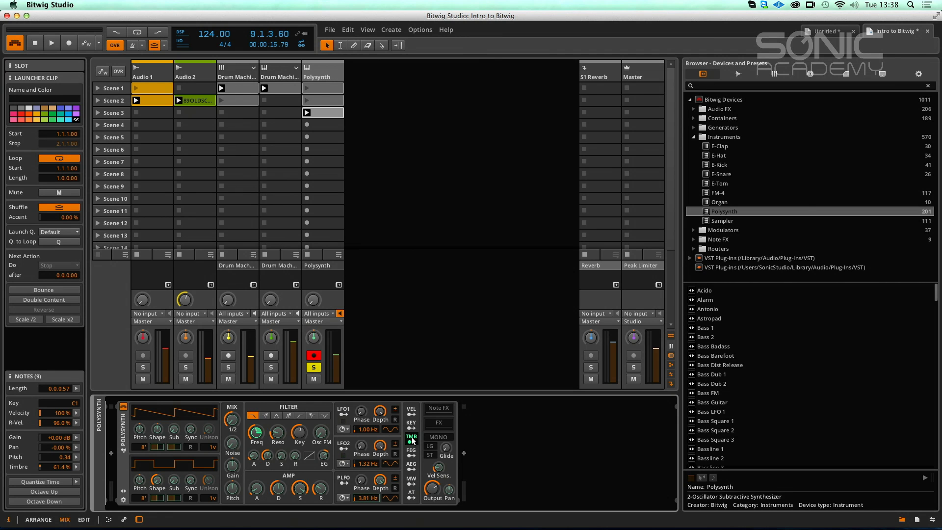
{"action": "left_click", "coordinate": [412, 441]}
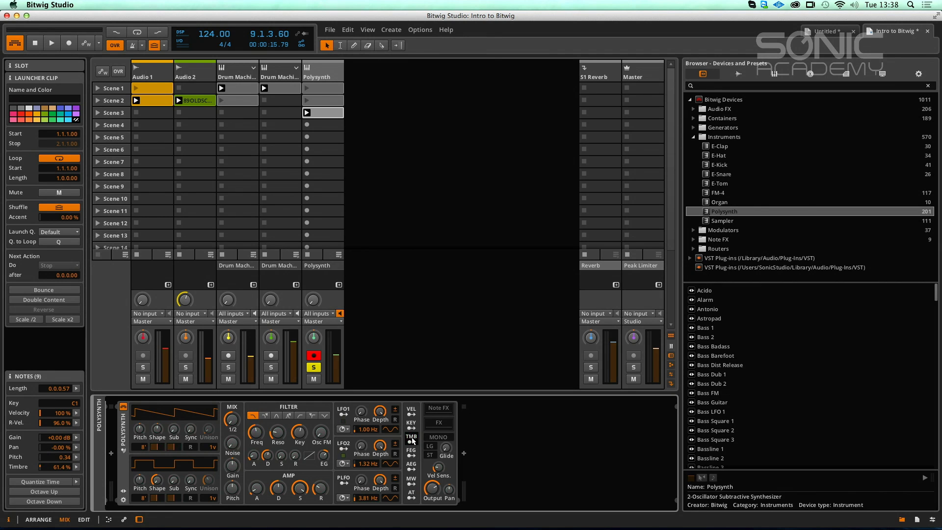
{"action": "left_click", "coordinate": [412, 441]}
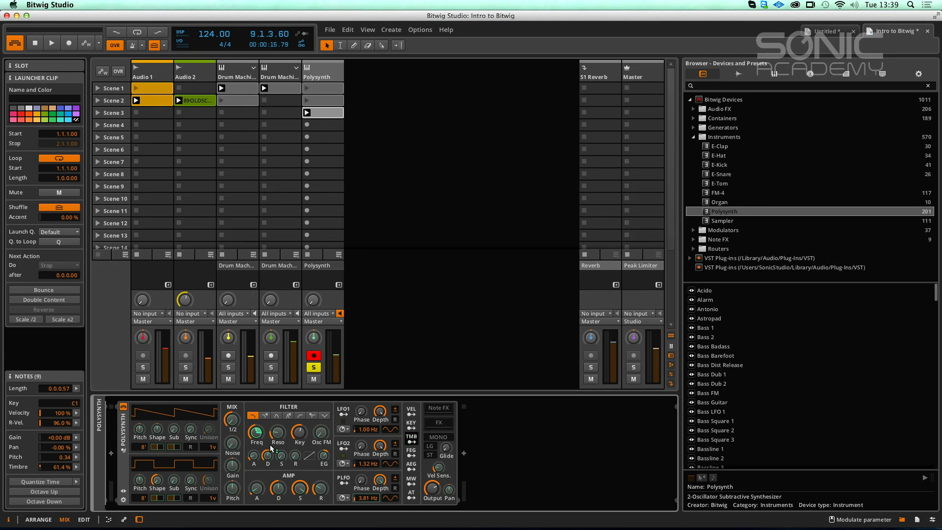
{"action": "mouse_move", "coordinate": [256, 433]}
{"action": "left_mouse_down"}
{"action": "mouse_move", "coordinate": [256, 462]}
{"action": "mouse_move", "coordinate": [256, 399]}
{"action": "mouse_move", "coordinate": [257, 419]}
{"action": "left_mouse_up"}
{"action": "left_click", "coordinate": [411, 437]}
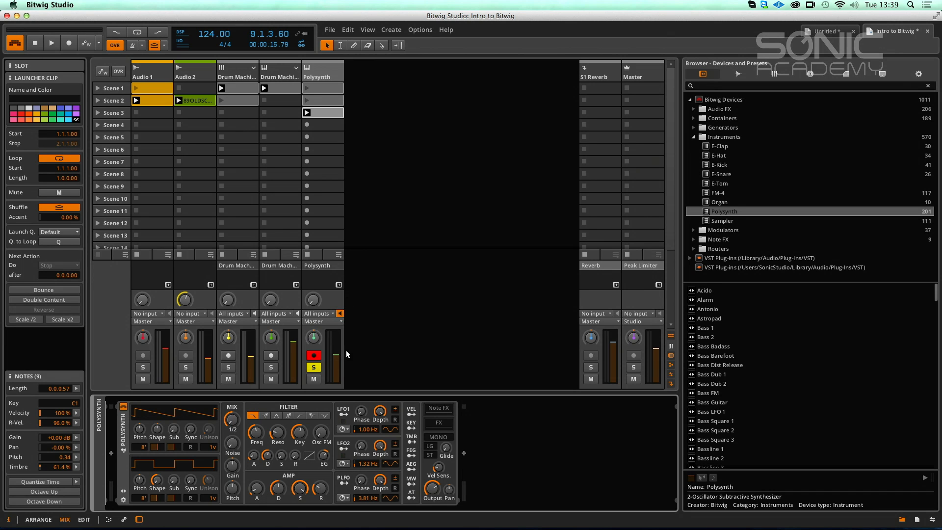
Set the Polysynth's second oscillator to 16' during playback and open the Scene 3 clip in the note editor.
{"action": "key", "text": "space"}
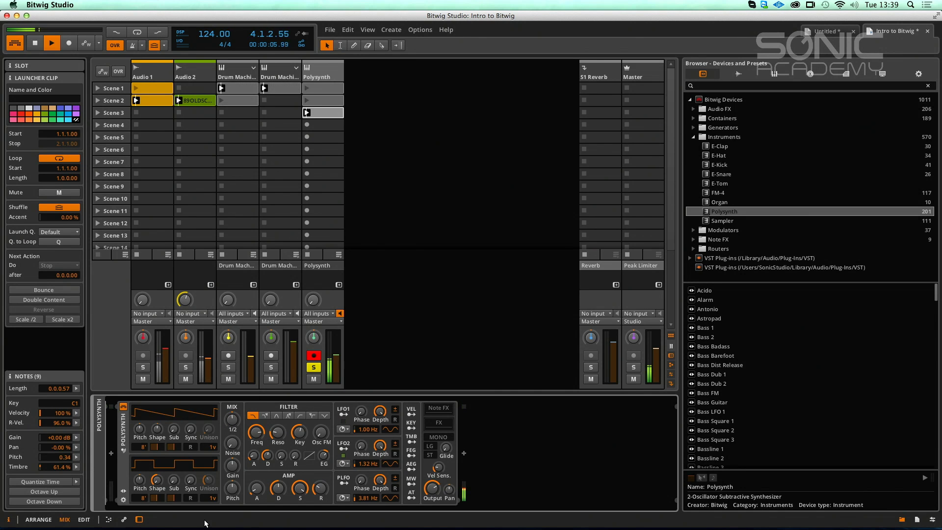
{"action": "left_click", "coordinate": [143, 498]}
{"action": "double_click", "coordinate": [329, 113]}
{"action": "key", "text": "space"}
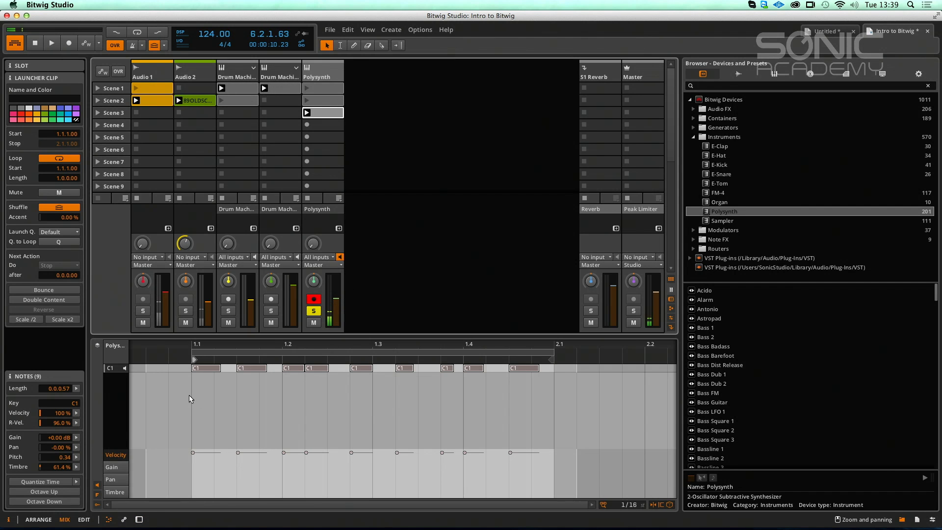
Unfold the note editor's keys and transpose all C1 notes in the Scene 3 clip up five semitones to F1.
{"action": "left_click", "coordinate": [97, 495]}
{"action": "left_click_drag", "start_coordinate": [199, 393], "coordinate": [568, 410]}
{"action": "key", "text": "Up"}
{"action": "key", "text": "Up"}
{"action": "key", "text": "Up"}
{"action": "key", "text": "Up"}
{"action": "key", "text": "Up"}
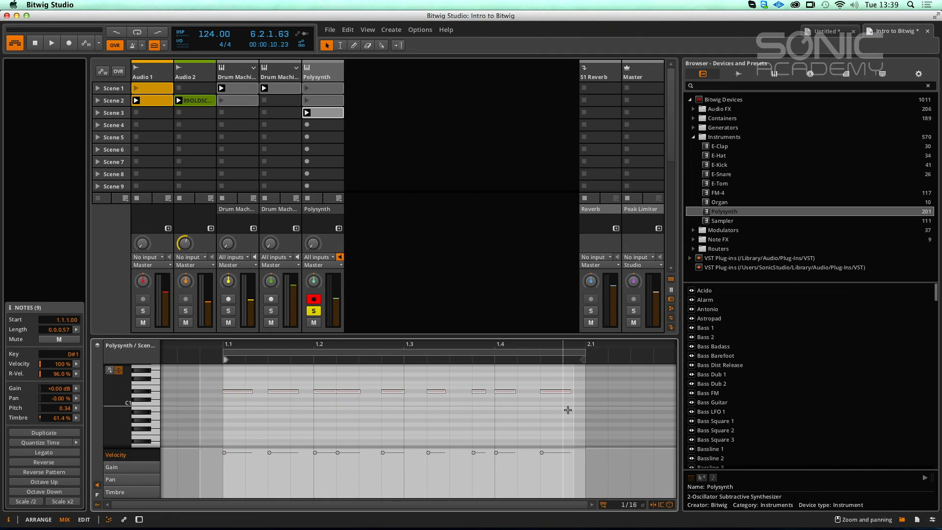
Play the transposed clip and show the Polysynth device again.
{"action": "key", "text": "space"}
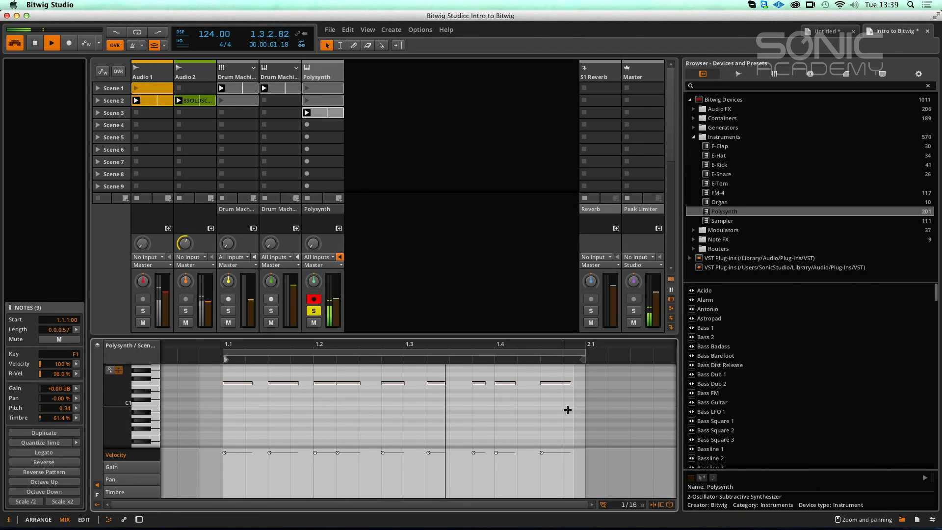
{"action": "left_click", "coordinate": [139, 520]}
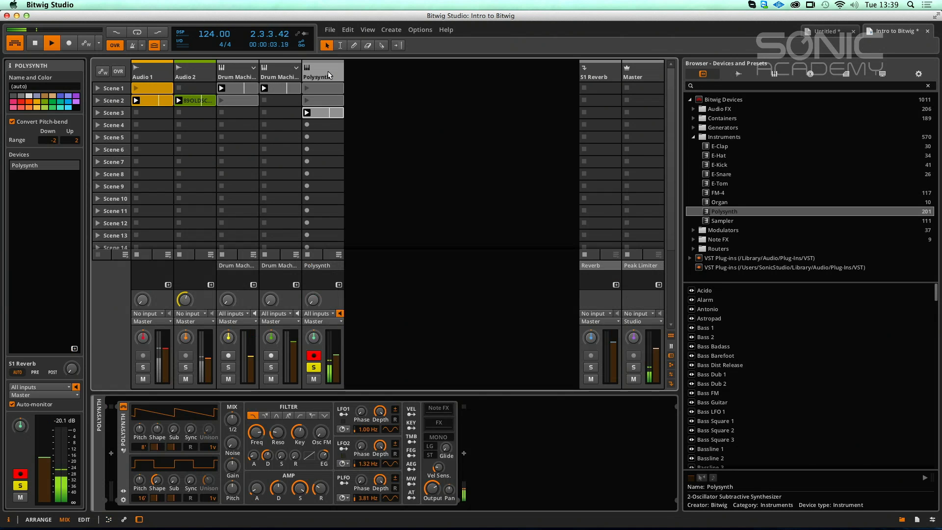
Raise the Polysynth's first oscillator Sync while the clip plays, and stop playback.
{"action": "key", "text": "space"}
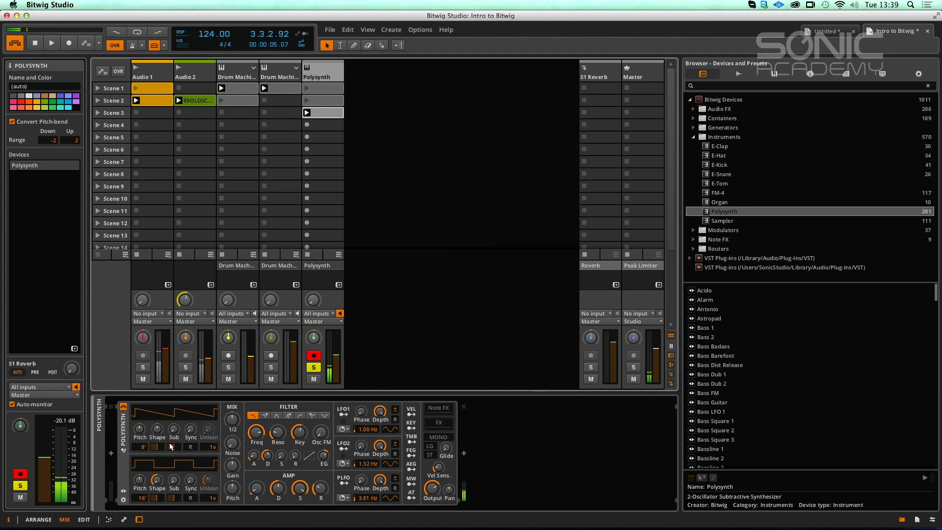
{"action": "key", "text": "space"}
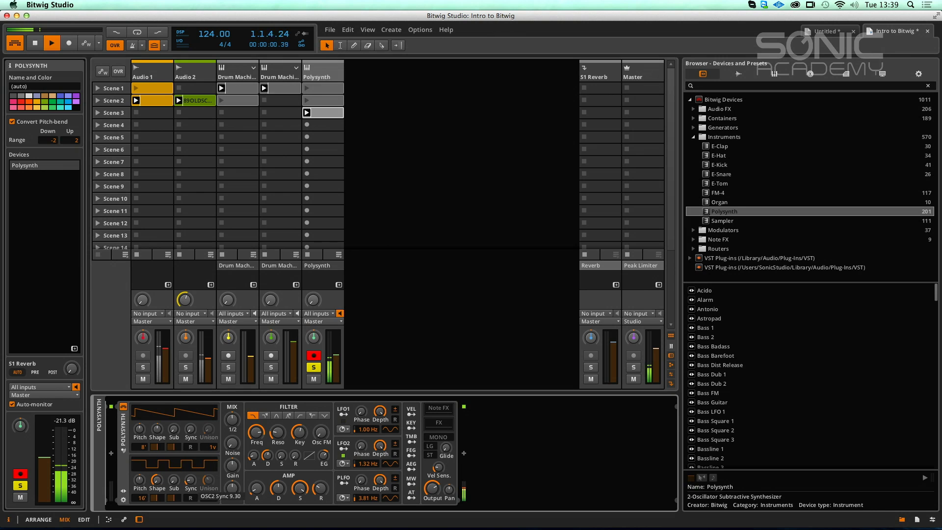
{"action": "left_click_drag", "start_coordinate": [196, 437], "coordinate": [197, 417]}
{"action": "key", "text": "space"}
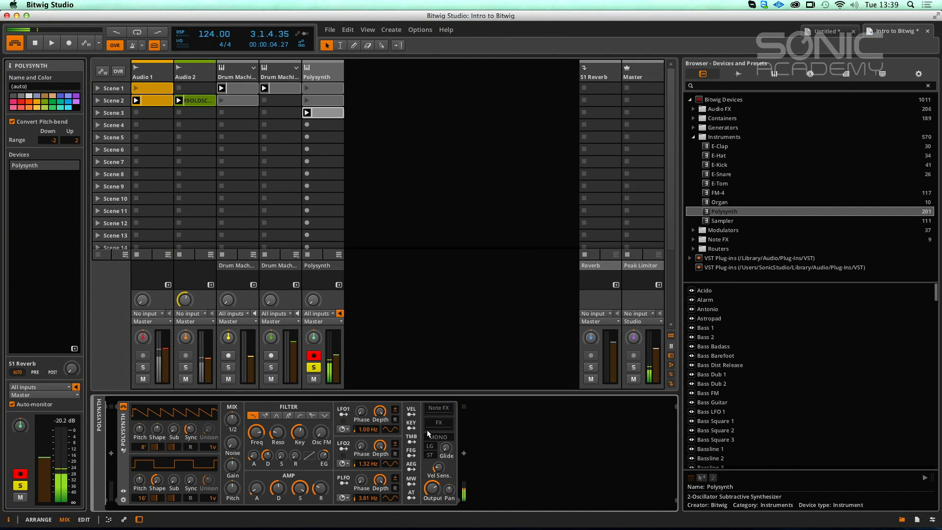
Modulate the first oscillator's Sync from the FEG source and adjust the Sync amount during playback.
{"action": "left_click", "coordinate": [415, 453]}
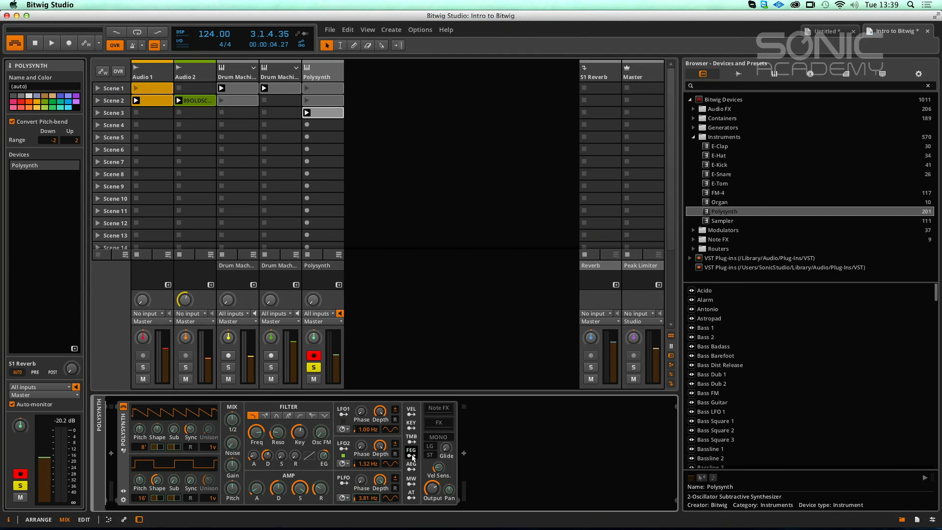
{"action": "left_click_drag", "start_coordinate": [194, 432], "coordinate": [194, 423]}
{"action": "key", "text": "space"}
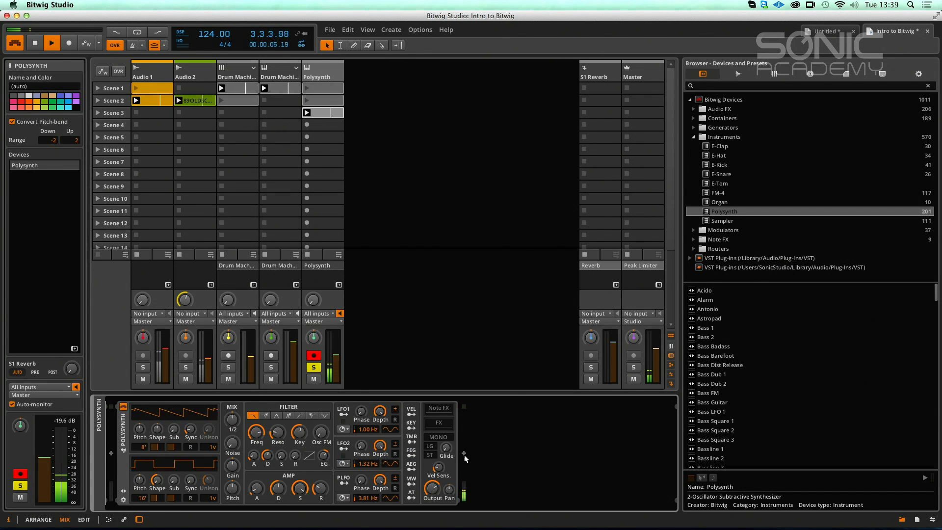
{"action": "left_click", "coordinate": [411, 456]}
{"action": "mouse_move", "coordinate": [192, 430]}
{"action": "left_mouse_down"}
{"action": "mouse_move", "coordinate": [191, 420]}
{"action": "mouse_move", "coordinate": [201, 441]}
{"action": "mouse_move", "coordinate": [190, 410]}
{"action": "mouse_move", "coordinate": [190, 429]}
{"action": "mouse_move", "coordinate": [157, 432]}
{"action": "mouse_move", "coordinate": [157, 442]}
{"action": "mouse_move", "coordinate": [140, 426]}
{"action": "mouse_move", "coordinate": [188, 422]}
{"action": "mouse_move", "coordinate": [192, 431]}
{"action": "left_mouse_up"}
{"action": "left_click", "coordinate": [201, 440]}
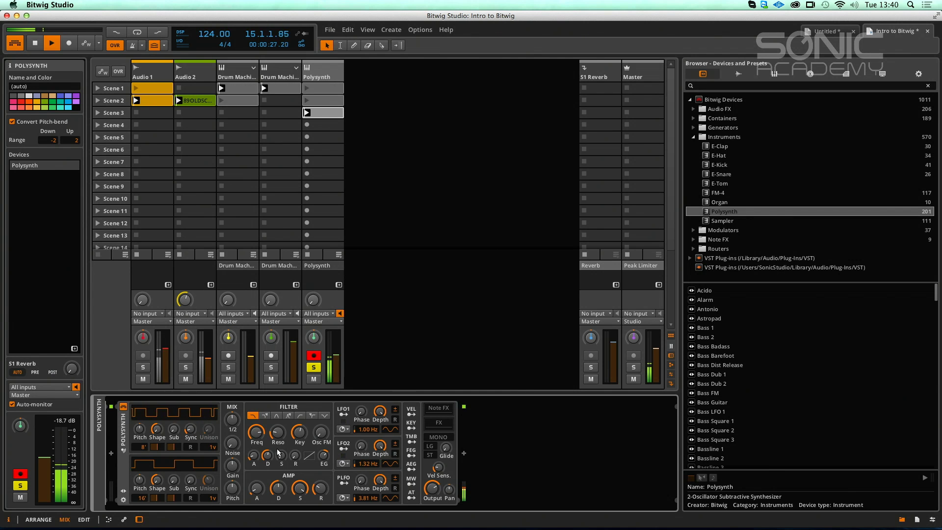
{"action": "mouse_move", "coordinate": [190, 430]}
{"action": "left_mouse_down"}
{"action": "mouse_move", "coordinate": [191, 447]}
{"action": "mouse_move", "coordinate": [191, 424]}
{"action": "mouse_move", "coordinate": [190, 434]}
{"action": "left_mouse_up"}
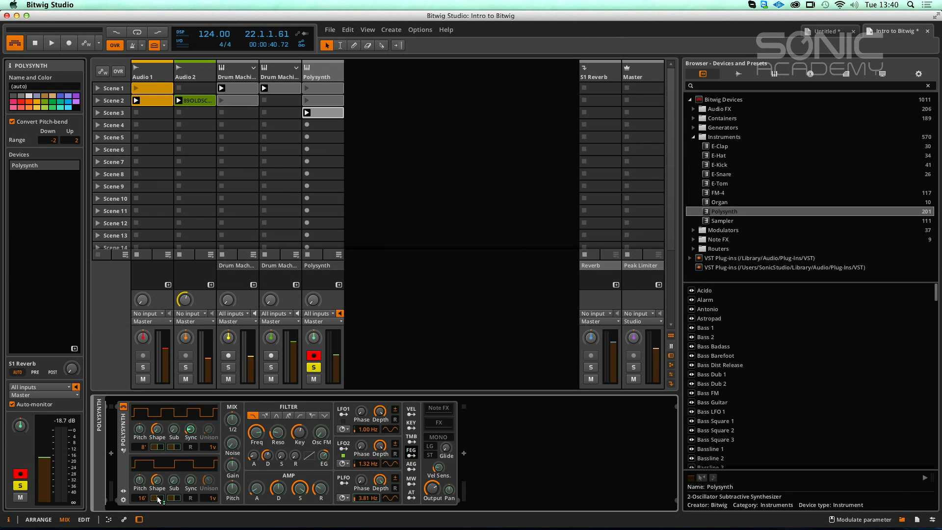
Assign FEG modulation to the pulse-width controls of both oscillators during playback and leave modulation mode.
{"action": "key", "text": "space"}
{"action": "left_click_drag", "start_coordinate": [159, 498], "coordinate": [160, 488]}
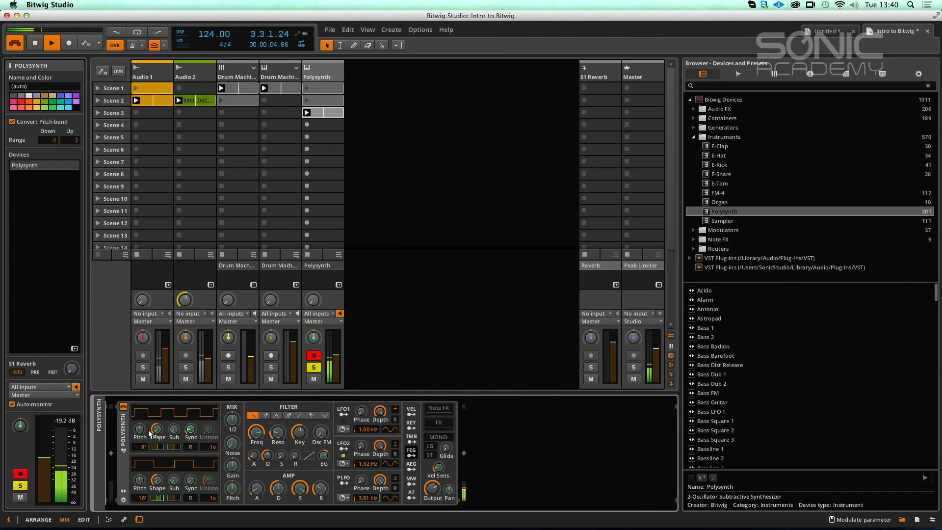
{"action": "left_click_drag", "start_coordinate": [162, 450], "coordinate": [162, 453]}
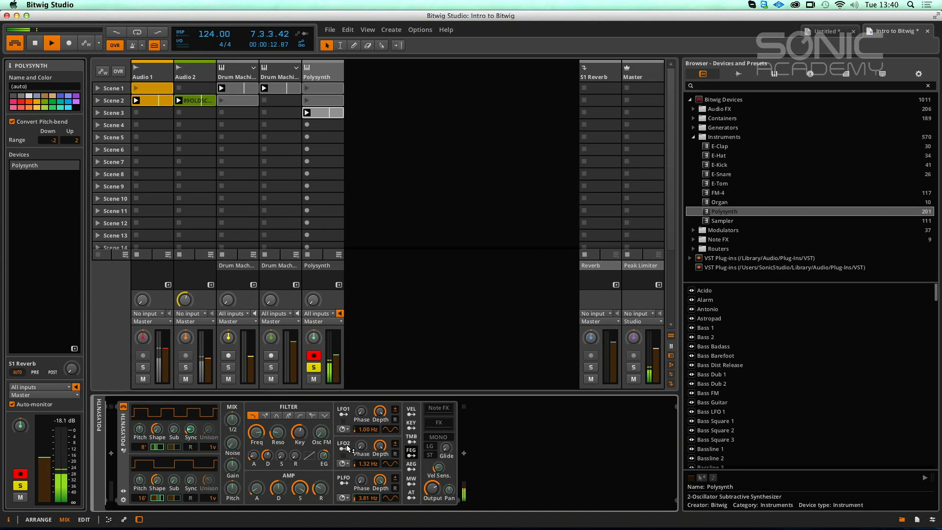
{"action": "left_click", "coordinate": [410, 457]}
Switch the Polysynth filter to its second mode, tune its frequency to about 427 Hz and adjust the filter envelope depth during playback.
{"action": "mouse_move", "coordinate": [261, 437]}
{"action": "left_mouse_down"}
{"action": "mouse_move", "coordinate": [261, 448]}
{"action": "mouse_move", "coordinate": [272, 439]}
{"action": "left_mouse_up"}
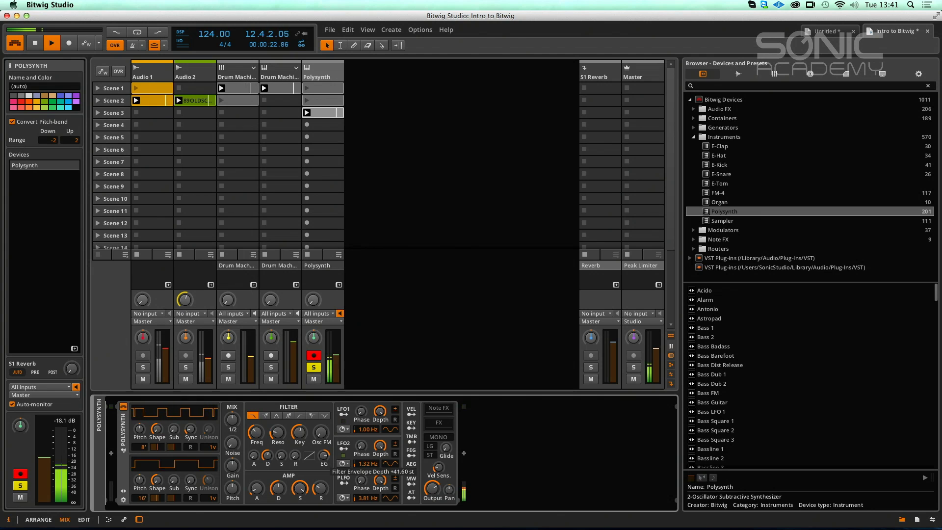
{"action": "left_click_drag", "start_coordinate": [309, 456], "coordinate": [309, 456]}
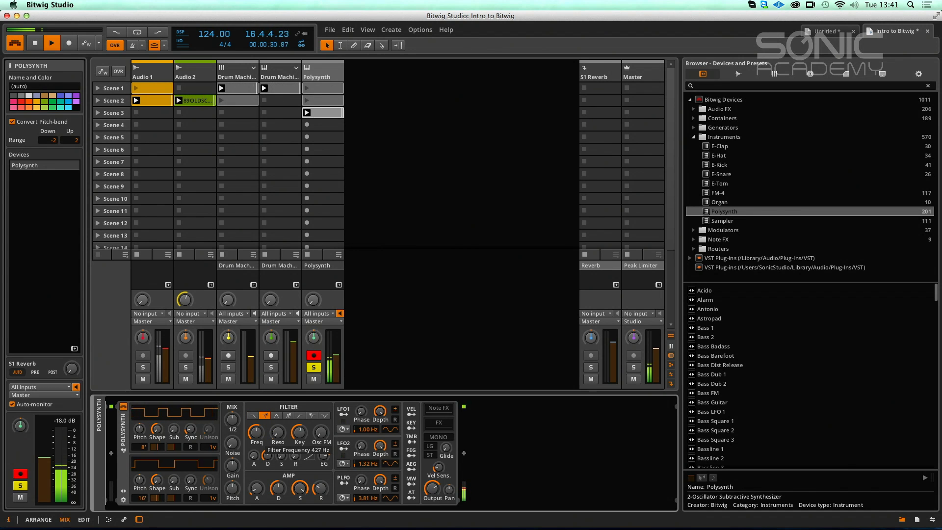
{"action": "key", "text": "space"}
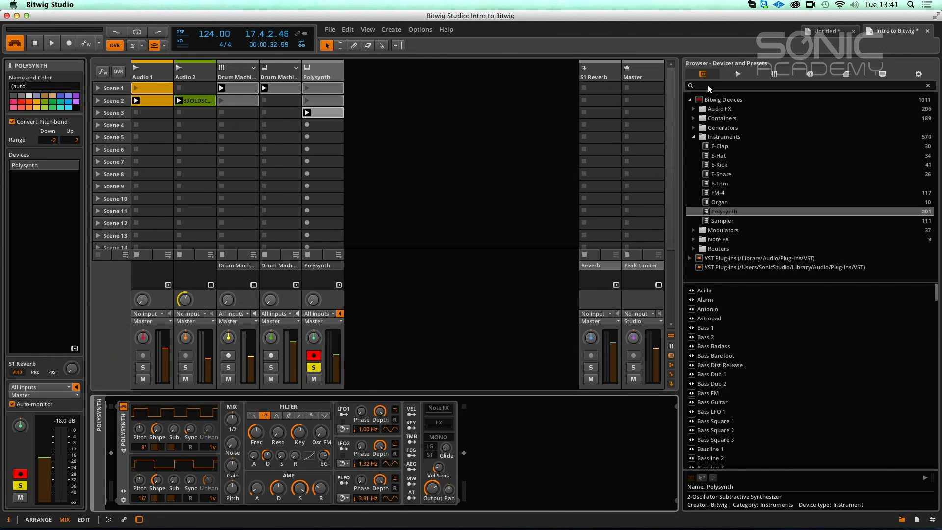
Add the Distortion audio effect after the Polysynth in the device chain.
{"action": "left_click", "coordinate": [693, 137]}
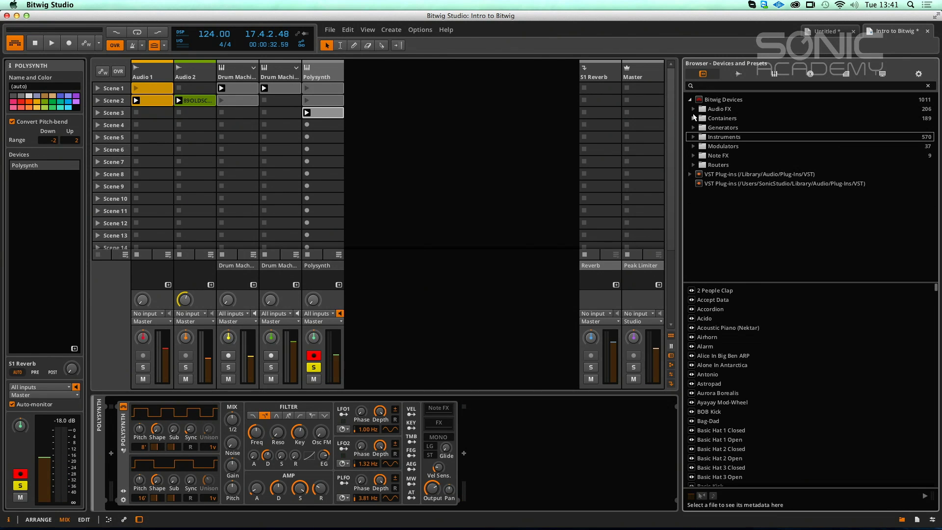
{"action": "left_click", "coordinate": [693, 111]}
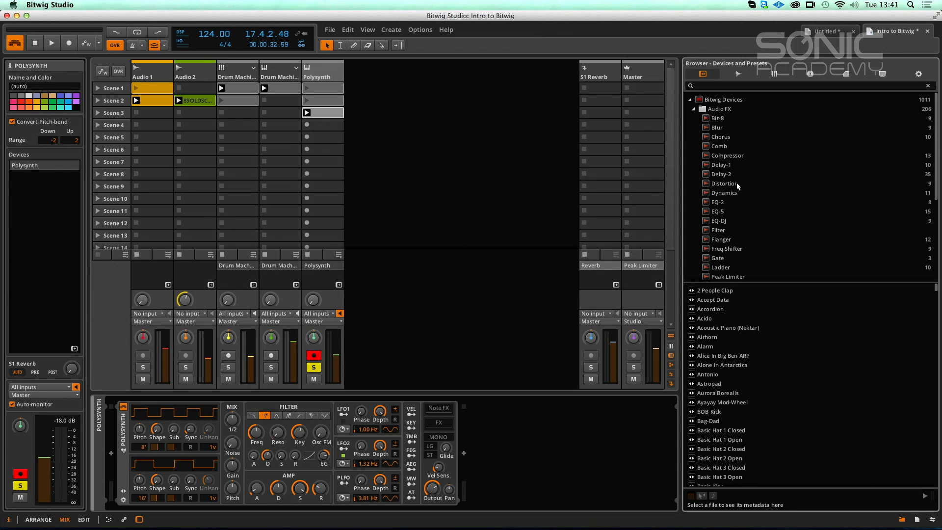
{"action": "left_click_drag", "start_coordinate": [731, 184], "coordinate": [499, 488]}
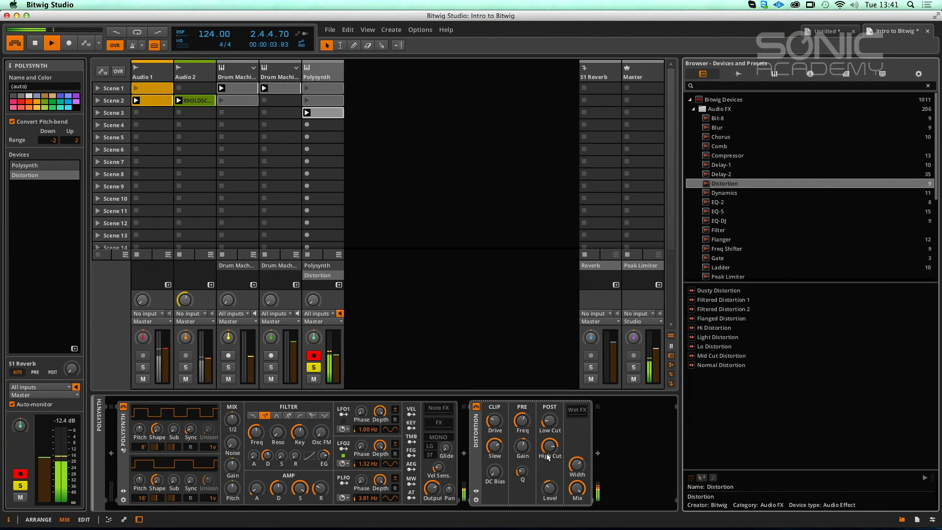
Insert the Multiband FX-2 container between Polysynth and Distortion, and move the Distortion into its Low band.
{"action": "left_click", "coordinate": [693, 109]}
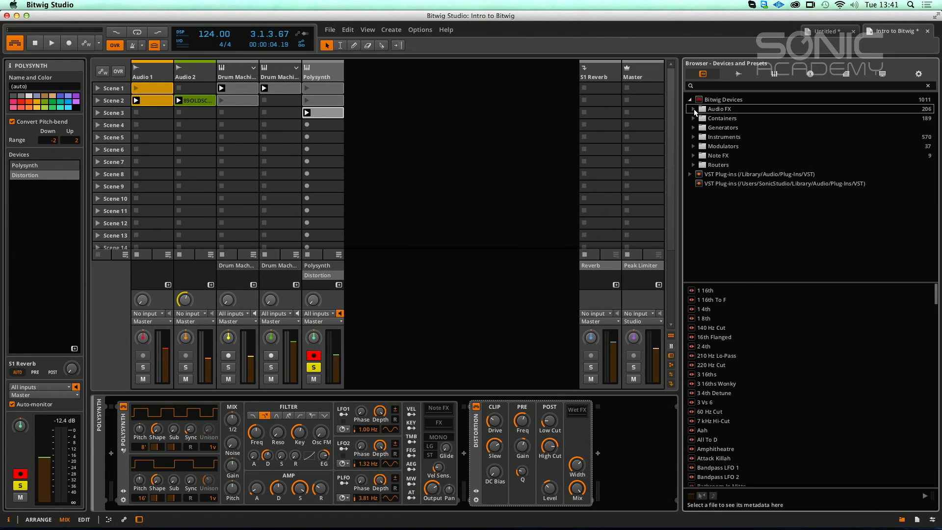
{"action": "left_click", "coordinate": [694, 118]}
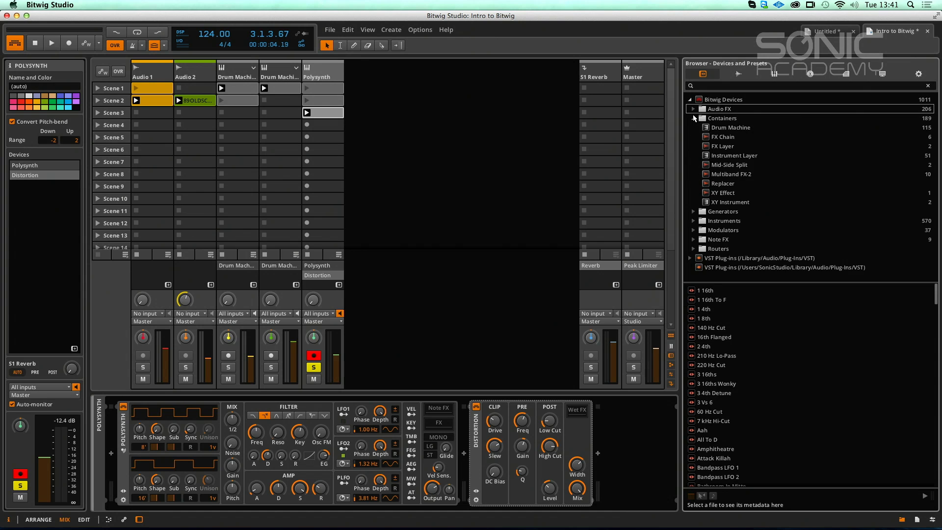
{"action": "left_click", "coordinate": [739, 174]}
{"action": "left_click_drag", "start_coordinate": [464, 433], "coordinate": [465, 432]}
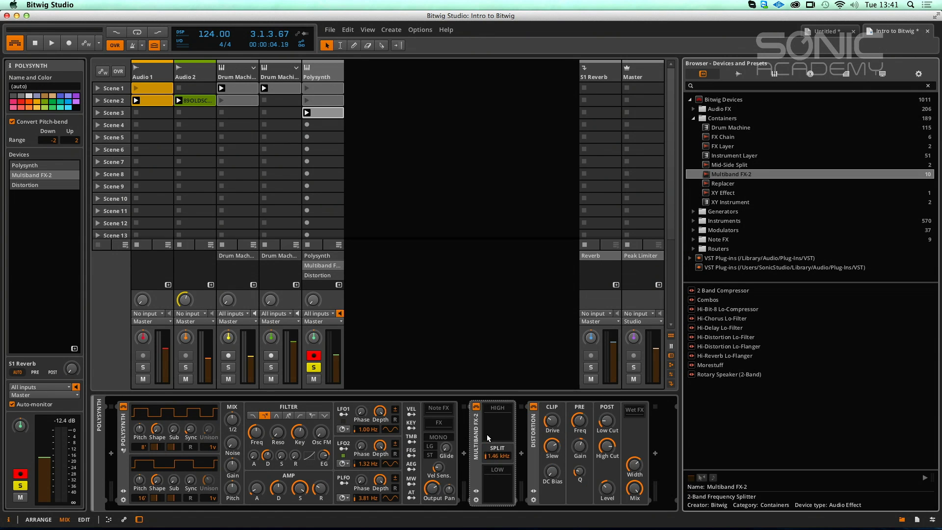
{"action": "key", "text": "space"}
{"action": "left_click_drag", "start_coordinate": [534, 440], "coordinate": [501, 482]}
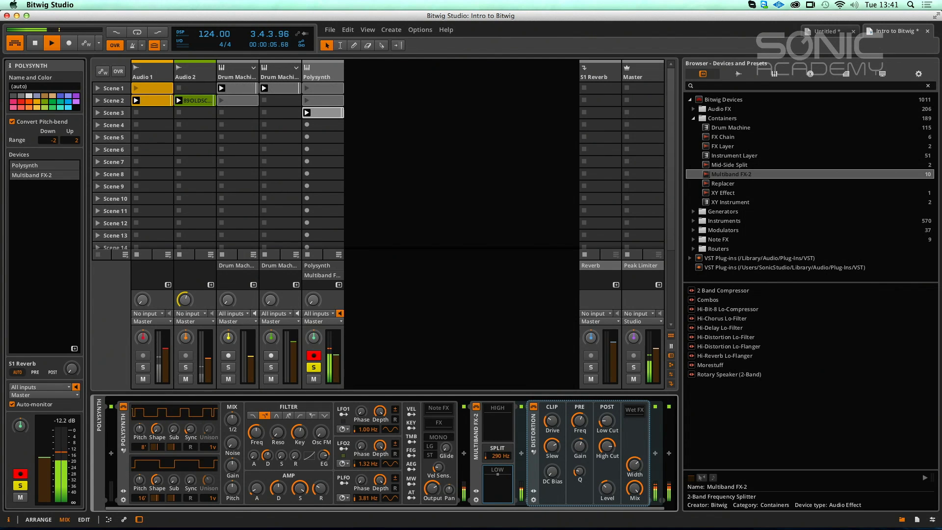
Adjust the Low band Distortion's Drive, Slew and cut filters during playback, with the band split at 361 Hz.
{"action": "left_click_drag", "start_coordinate": [553, 421], "coordinate": [553, 409]}
{"action": "left_click_drag", "start_coordinate": [551, 448], "coordinate": [551, 459]}
{"action": "left_click_drag", "start_coordinate": [615, 449], "coordinate": [607, 423]}
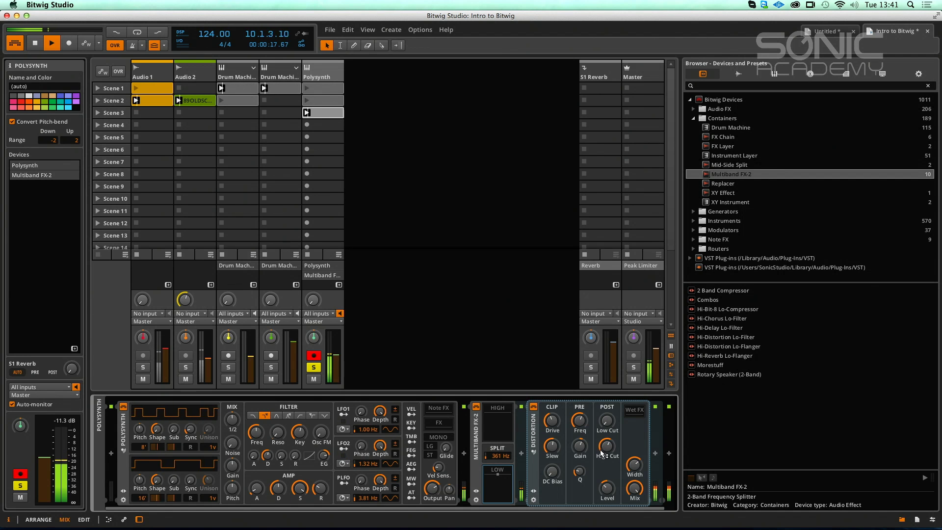
{"action": "key", "text": "space"}
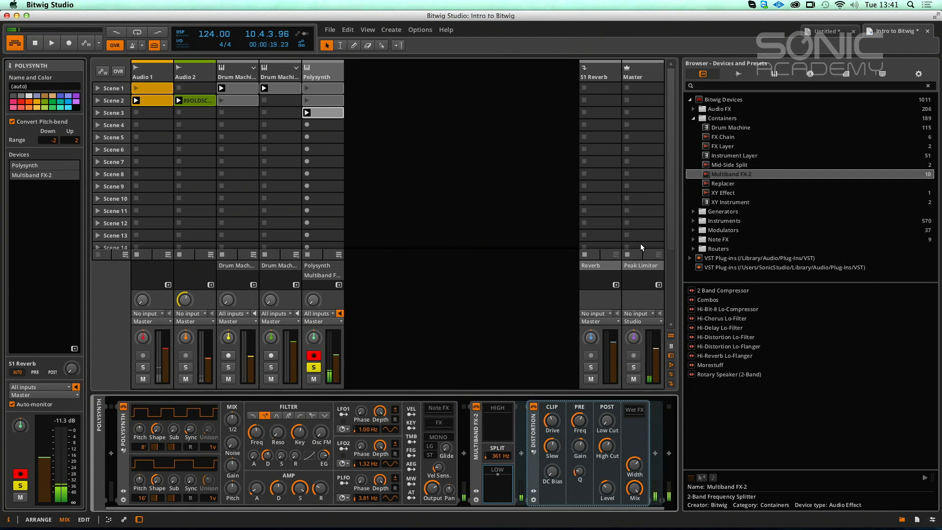
Add a second Distortion to the Multiband FX-2's High band and show that band's chain during playback.
{"action": "left_click", "coordinate": [694, 119]}
{"action": "left_click", "coordinate": [693, 109]}
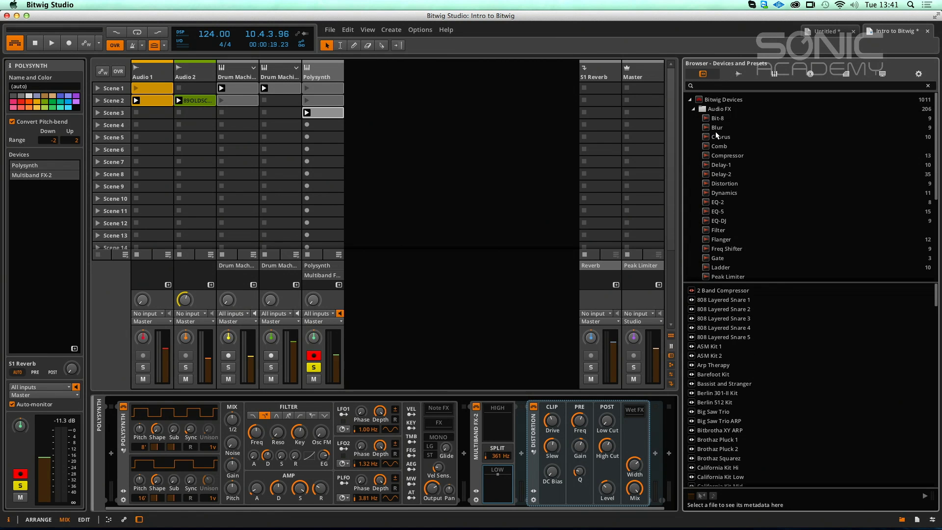
{"action": "left_click", "coordinate": [731, 185]}
{"action": "left_click", "coordinate": [501, 430]}
{"action": "key", "text": "space"}
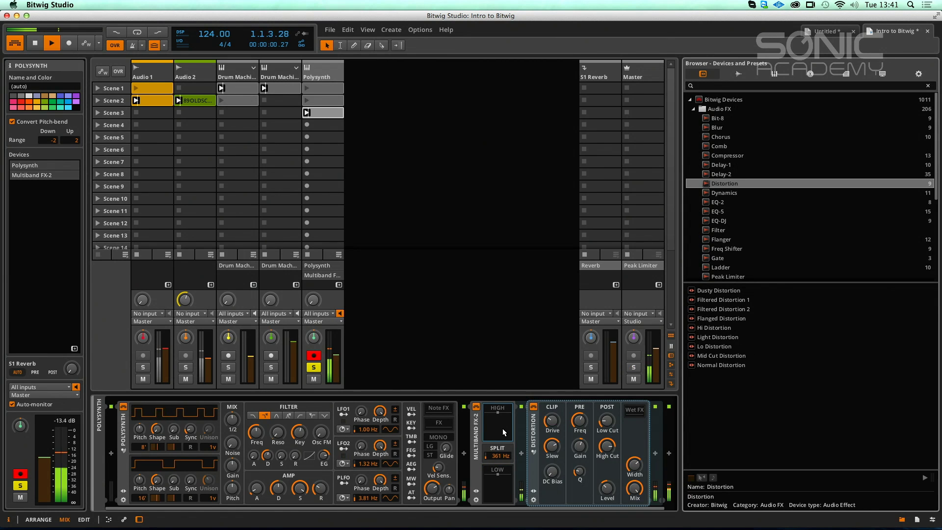
{"action": "left_click", "coordinate": [509, 439]}
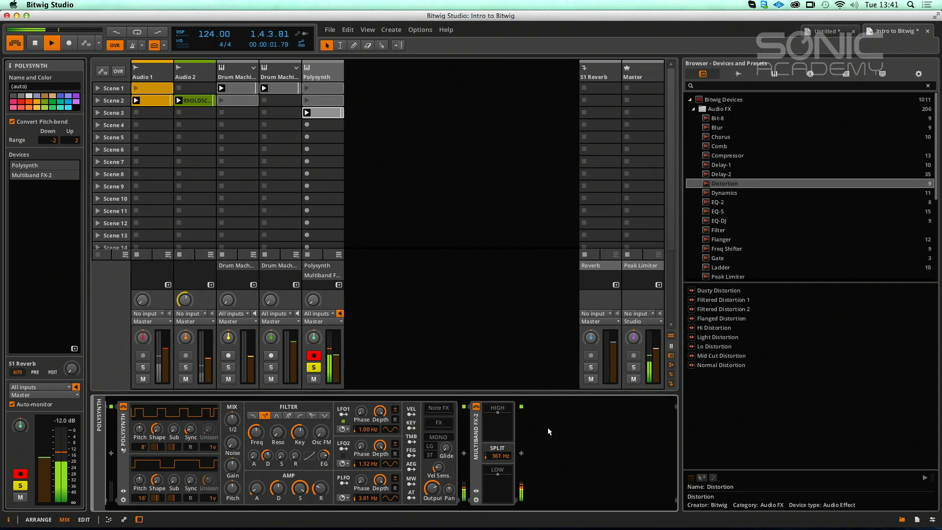
{"action": "left_click", "coordinate": [494, 432]}
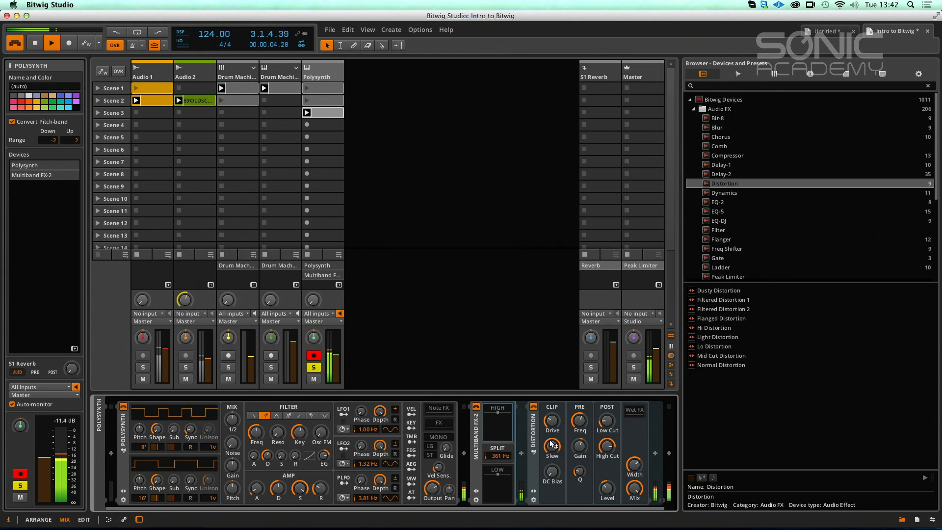
Adjust the High band Distortion's Low Cut and High Cut, and set the band split to 584 Hz.
{"action": "left_click_drag", "start_coordinate": [587, 417], "coordinate": [607, 410]}
{"action": "left_click_drag", "start_coordinate": [607, 446], "coordinate": [608, 445]}
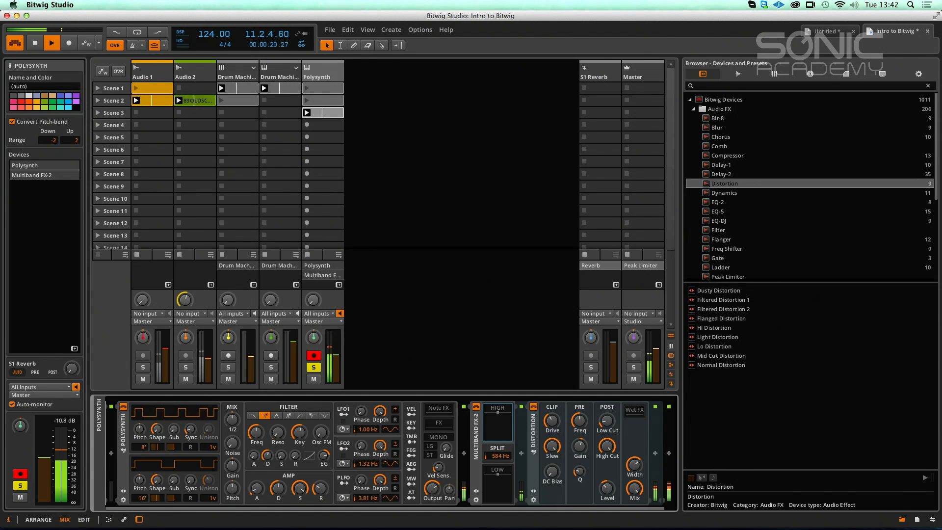
Compare the Low and High bands' Distortion devices and adjust the Distortion Mix during playback.
{"action": "left_click", "coordinate": [500, 487]}
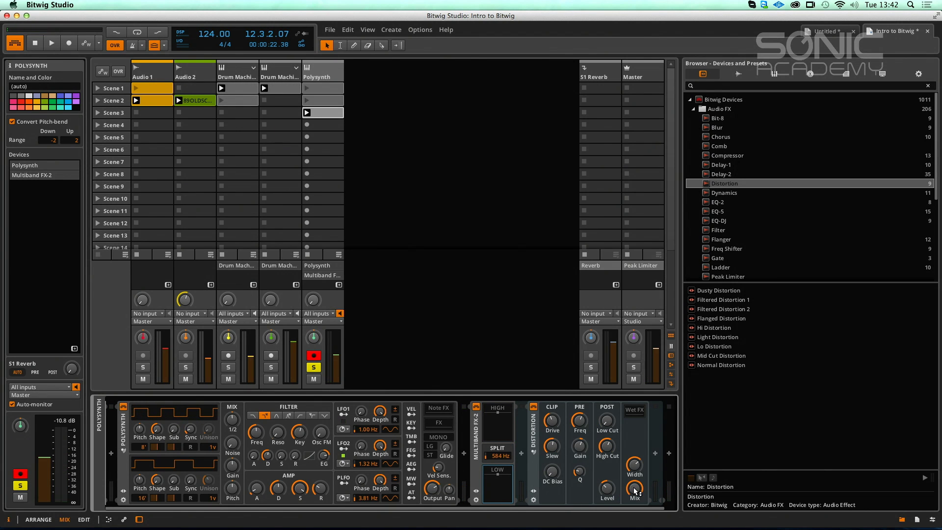
{"action": "left_click", "coordinate": [475, 444]}
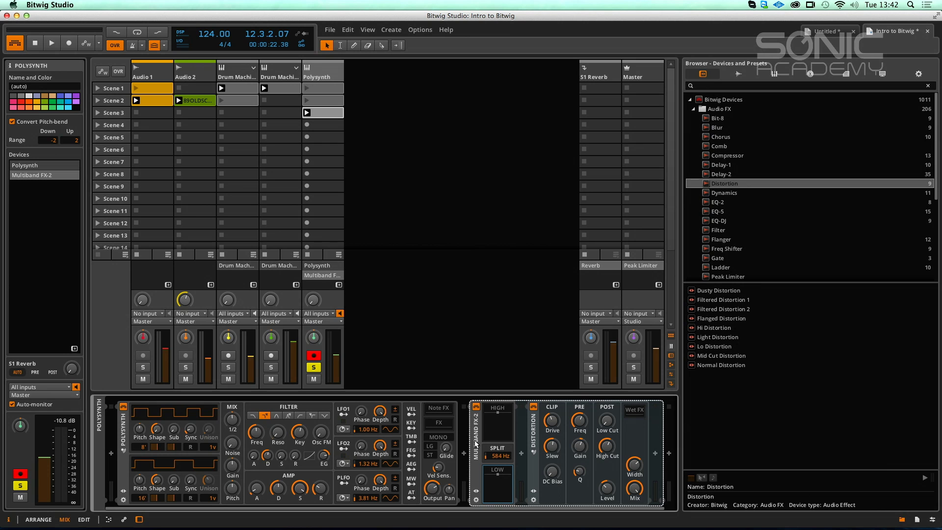
{"action": "left_click", "coordinate": [652, 489]}
{"action": "key", "text": "space"}
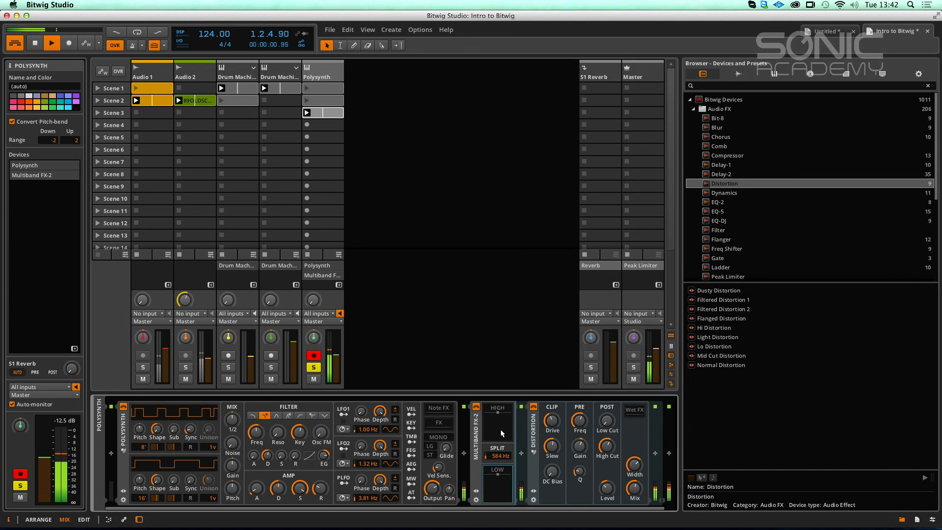
{"action": "left_click_drag", "start_coordinate": [646, 494], "coordinate": [633, 480]}
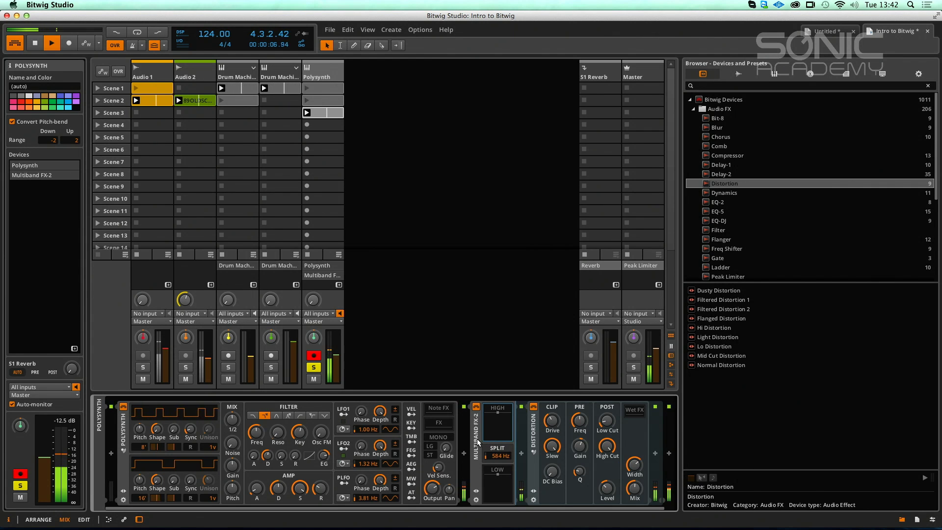
{"action": "key", "text": "space"}
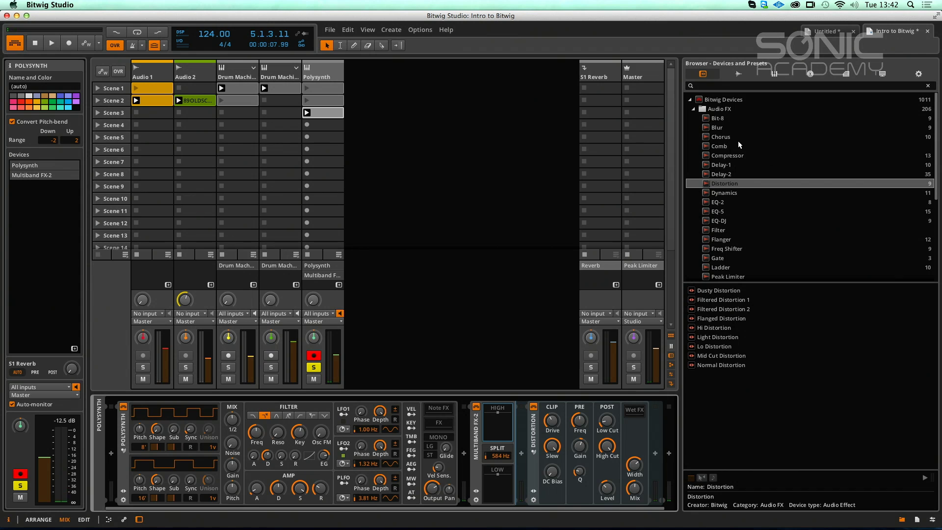
Add a Comb filter after the High band's Distortion and adjust its Frequency, Feedback and Mix, with Mix at 67.5 %.
{"action": "left_click", "coordinate": [717, 147]}
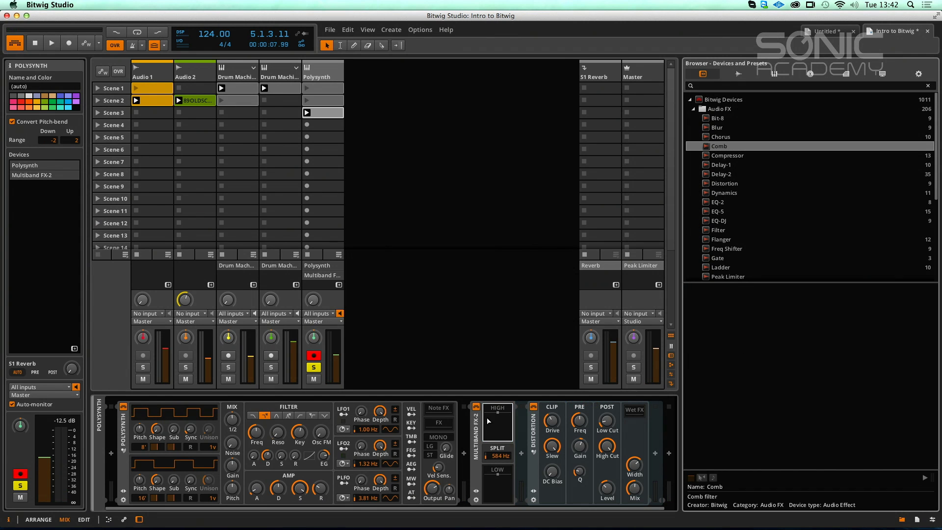
{"action": "left_click_drag", "start_coordinate": [500, 423], "coordinate": [508, 429]}
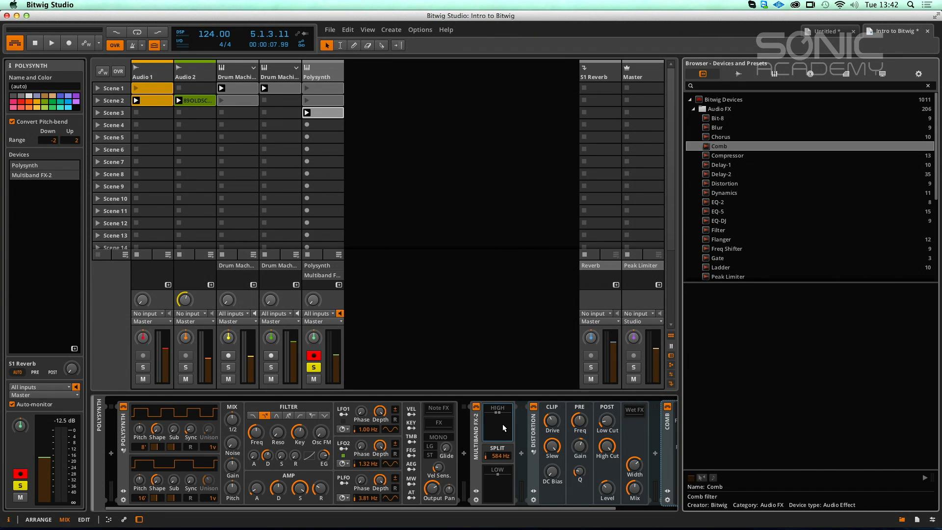
{"action": "key", "text": "space"}
{"action": "scroll", "coordinate": [603, 500], "scroll_direction": "right", "scroll_amount": 3}
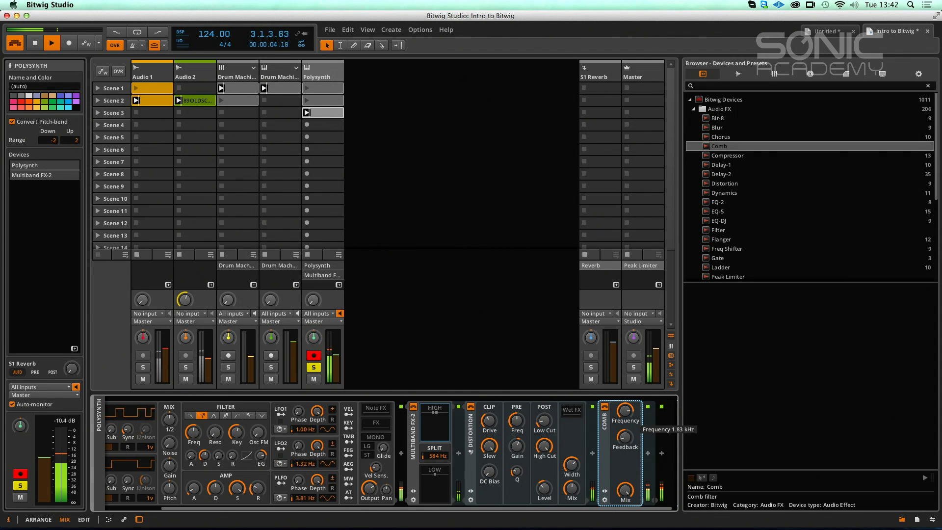
{"action": "left_click_drag", "start_coordinate": [625, 437], "coordinate": [628, 421]}
{"action": "left_click_drag", "start_coordinate": [625, 490], "coordinate": [626, 492]}
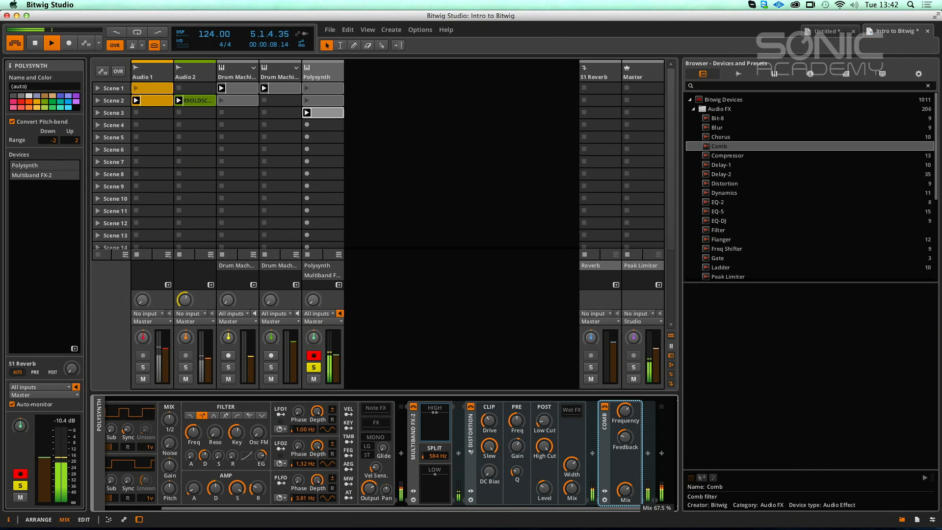
Adjust the Comb filter's Frequency and Feedback, and take the Polysynth track out of solo to hear it with the drums.
{"action": "left_click_drag", "start_coordinate": [626, 411], "coordinate": [625, 439]}
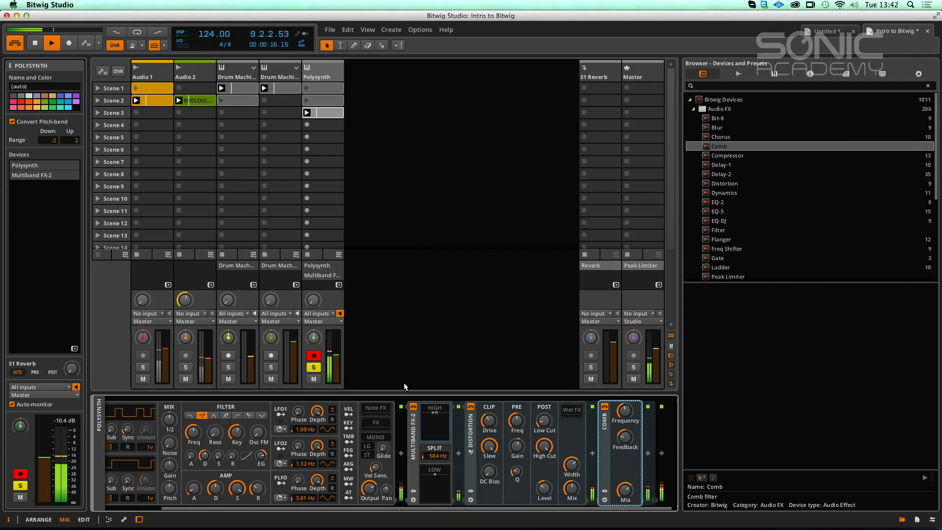
{"action": "left_click", "coordinate": [314, 367]}
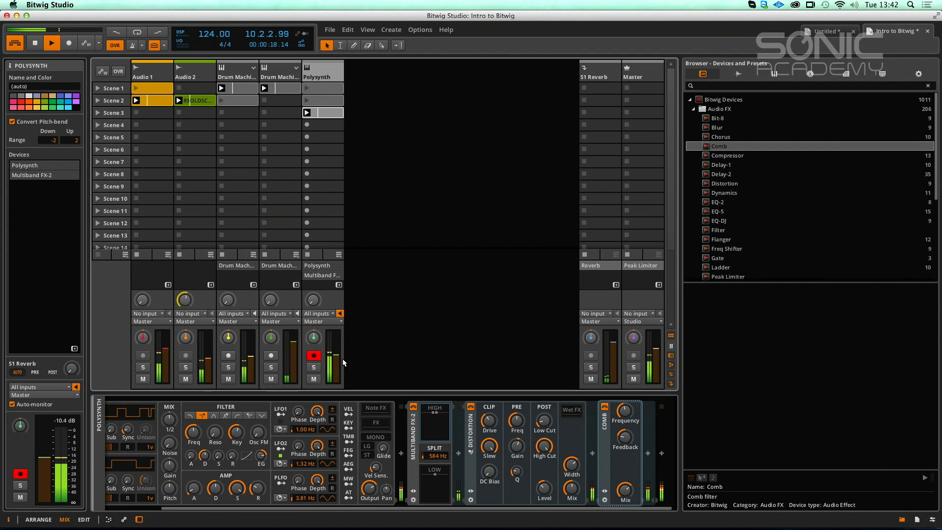
Open the Polysynth clip in Scene 3 and add sixteenth-note D#1 notes at 1.2.3 and 1.3.3.
{"action": "double_click", "coordinate": [331, 114]}
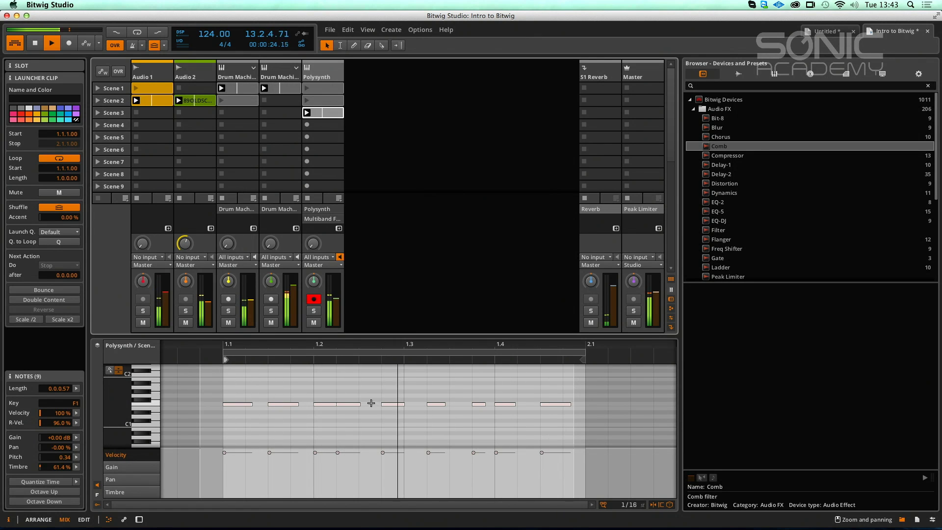
{"action": "double_click", "coordinate": [371, 404]}
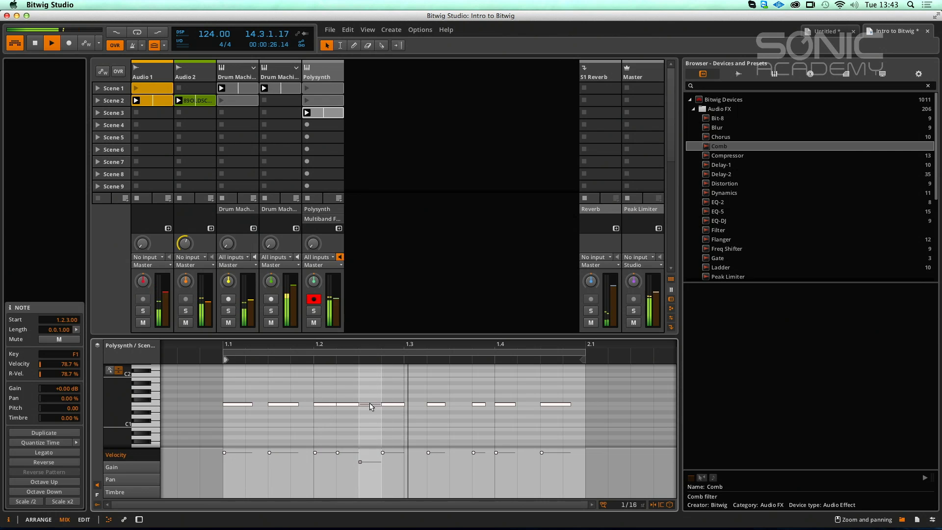
{"action": "key", "text": "Down"}
{"action": "key", "text": "Down"}
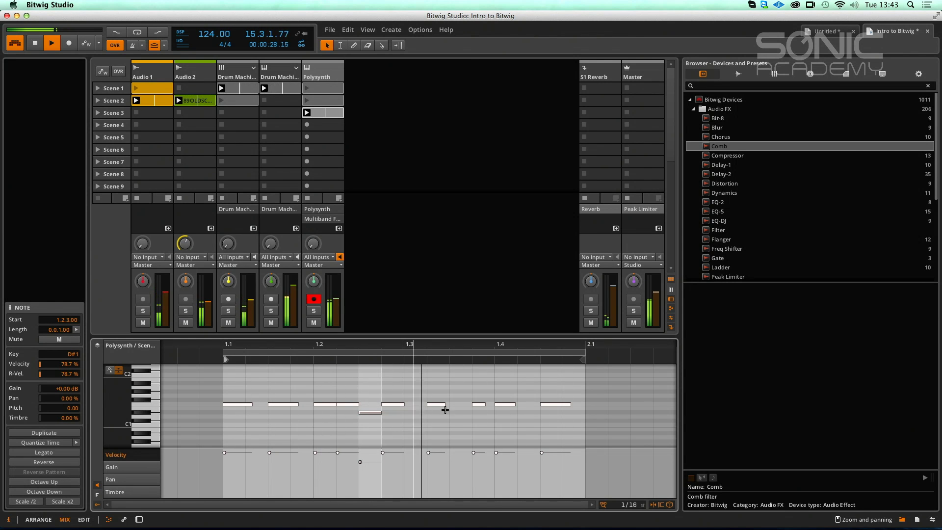
{"action": "double_click", "coordinate": [460, 412]}
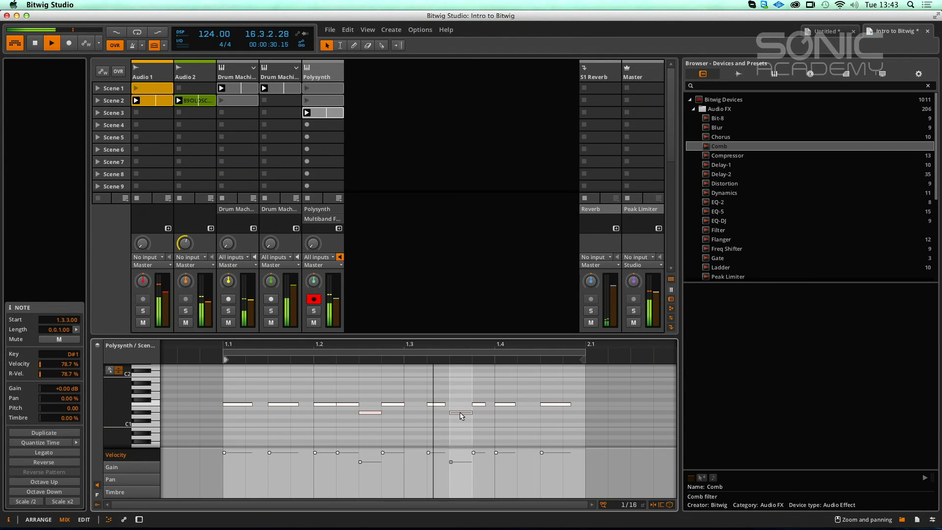
Lengthen the F1 note at 1.3.4 to meet the following note, and add a sixteenth-length F2 note at 1.4.2.
{"action": "left_click", "coordinate": [481, 404]}
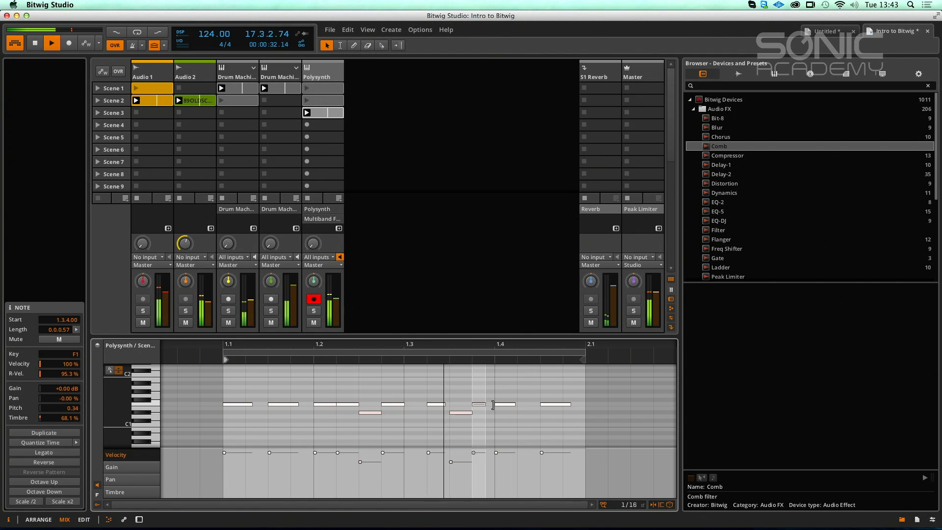
{"action": "left_click_drag", "start_coordinate": [494, 406], "coordinate": [495, 404]}
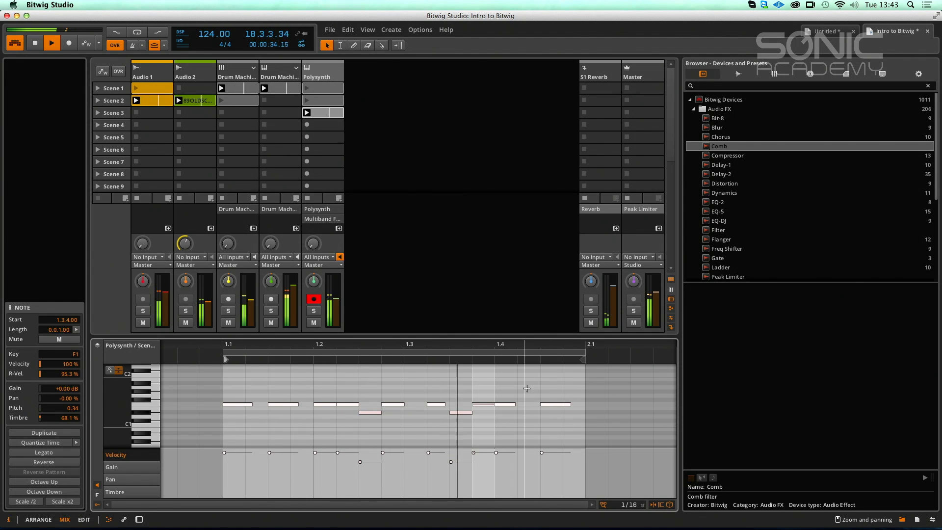
{"action": "scroll", "coordinate": [199, 423], "scroll_direction": "up", "scroll_amount": 3}
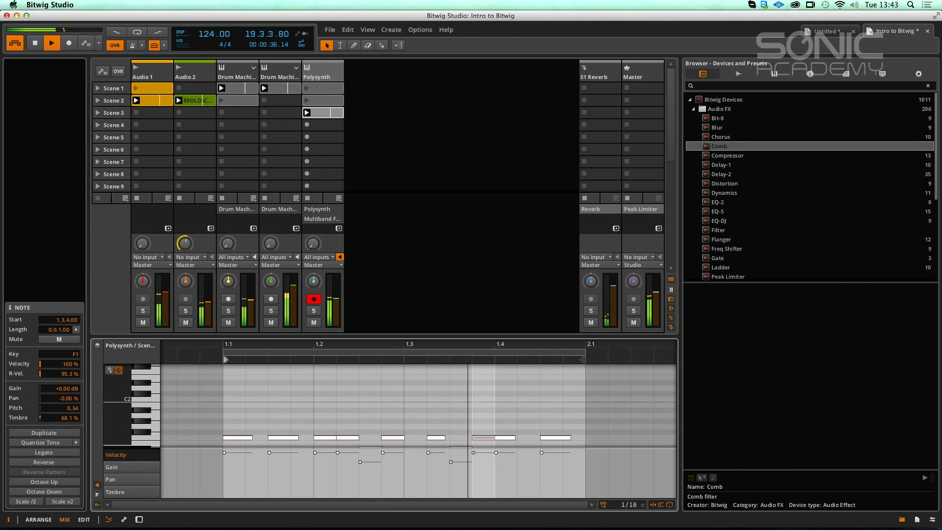
{"action": "scroll", "coordinate": [199, 422], "scroll_direction": "down", "scroll_amount": 2}
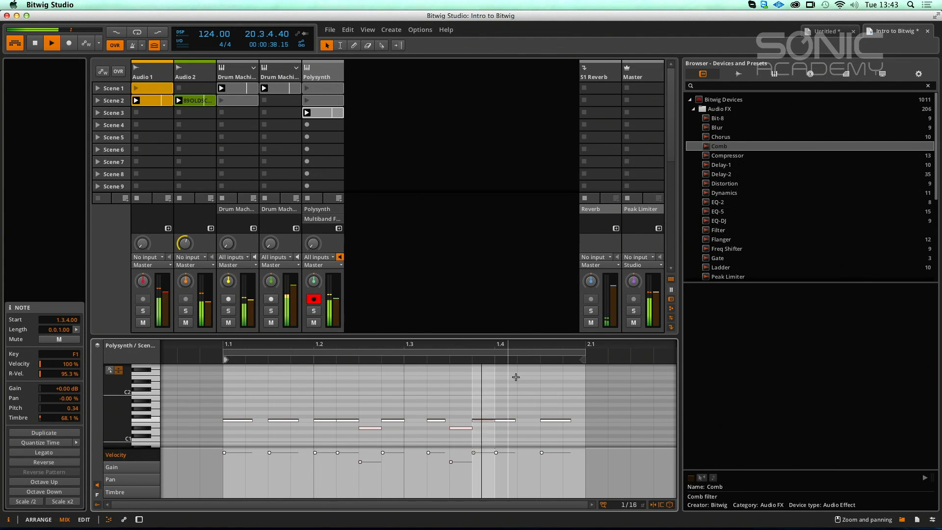
{"action": "double_click", "coordinate": [525, 370]}
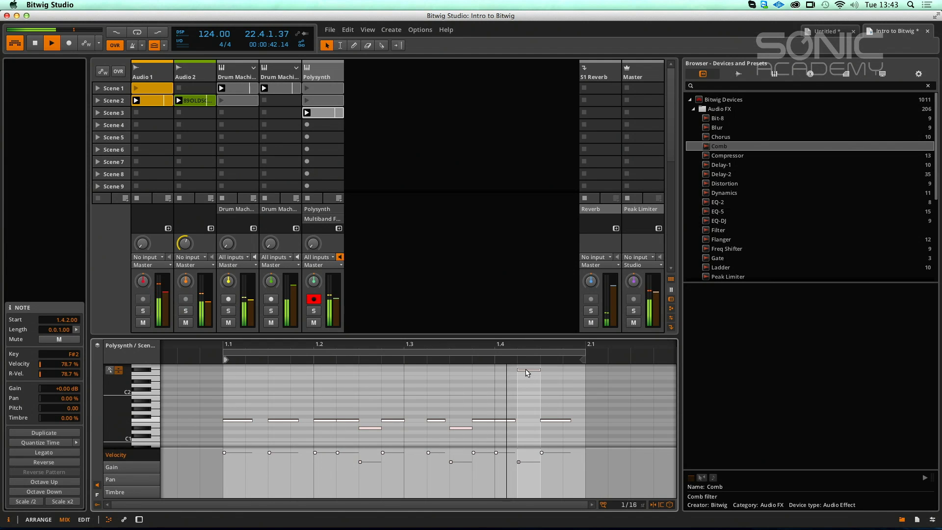
{"action": "double_click", "coordinate": [526, 374]}
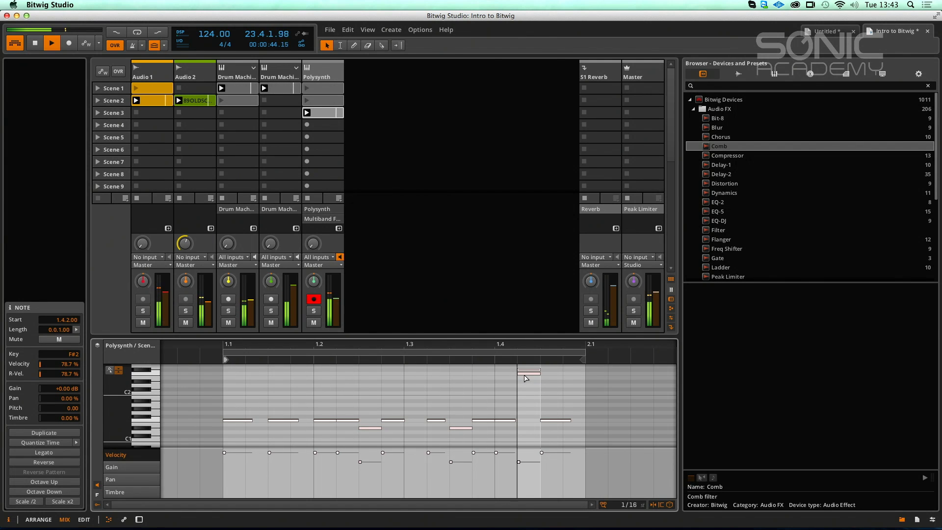
{"action": "left_click_drag", "start_coordinate": [525, 375], "coordinate": [525, 375]}
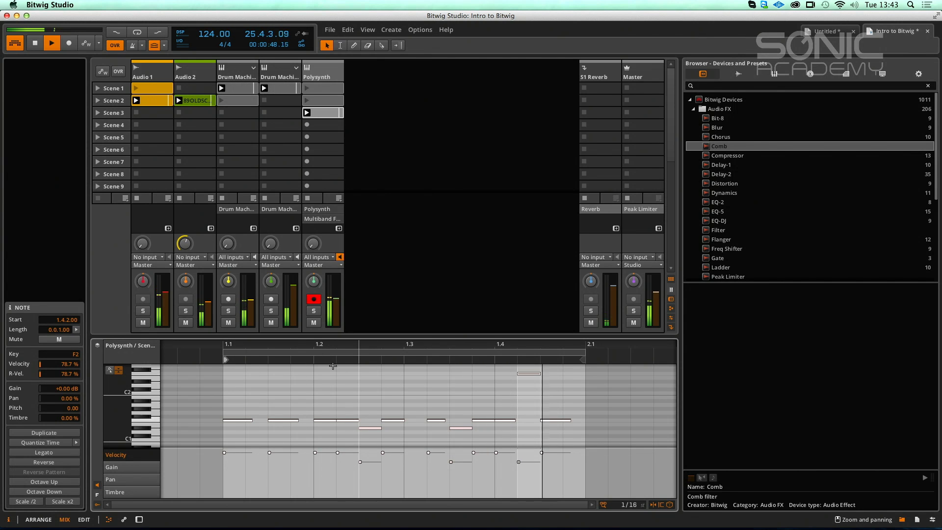
Solo the Polysynth track, show its device chain, and adjust the High band Distortion's Mix during playback.
{"action": "left_click", "coordinate": [314, 310]}
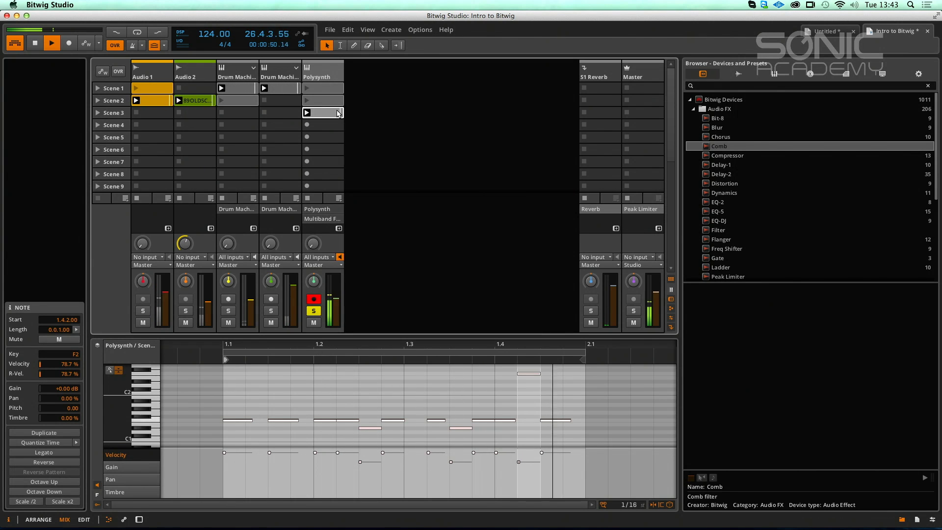
{"action": "left_click", "coordinate": [324, 71]}
{"action": "left_click", "coordinate": [317, 209]}
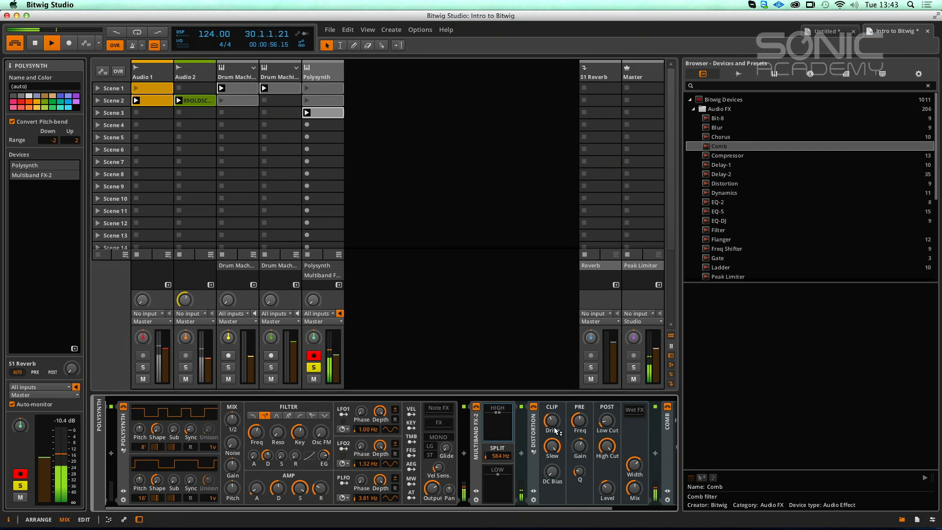
{"action": "left_click_drag", "start_coordinate": [642, 491], "coordinate": [641, 511]}
{"action": "left_click_drag", "start_coordinate": [639, 489], "coordinate": [639, 483]}
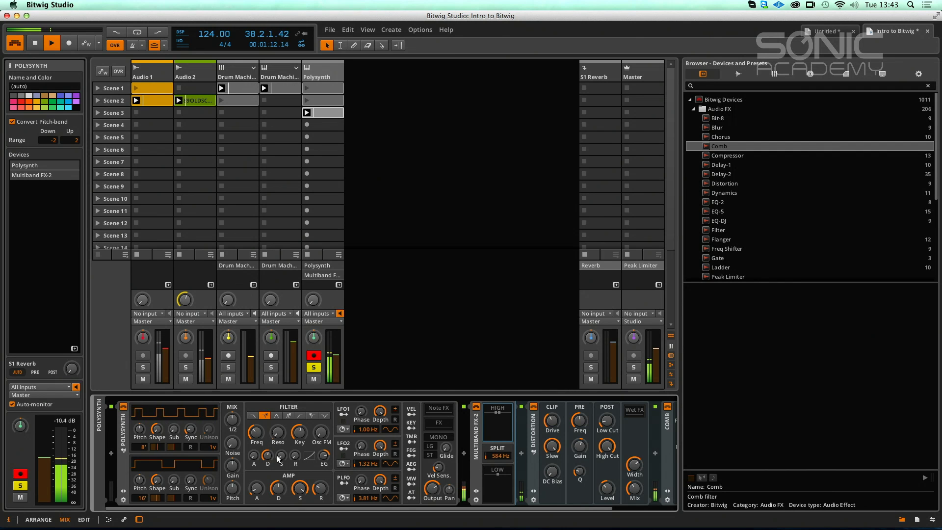
Adjust the Polysynth's filter envelope decay, OSC1 Sync and filter frequency, and compare the bass soloed and in the full mix.
{"action": "left_click_drag", "start_coordinate": [323, 458], "coordinate": [268, 452]}
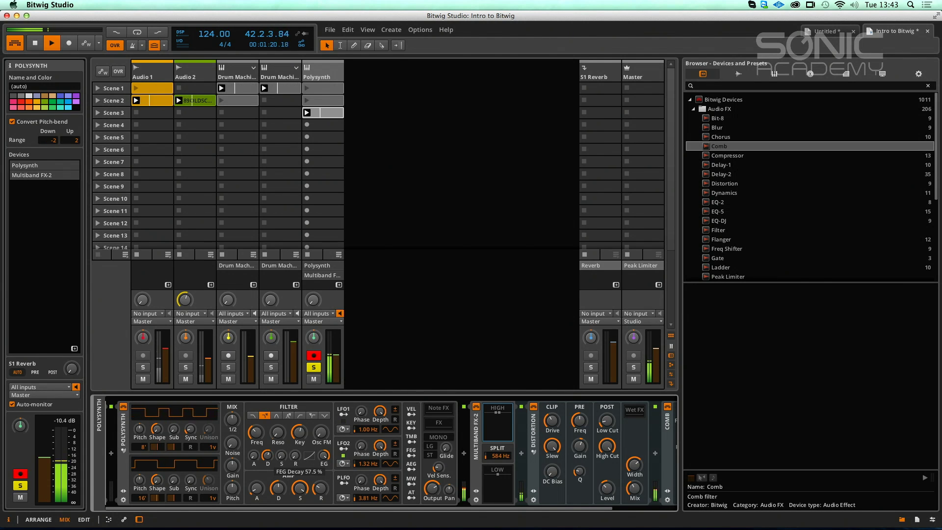
{"action": "left_click_drag", "start_coordinate": [268, 455], "coordinate": [263, 448]}
{"action": "left_click_drag", "start_coordinate": [191, 429], "coordinate": [190, 423]}
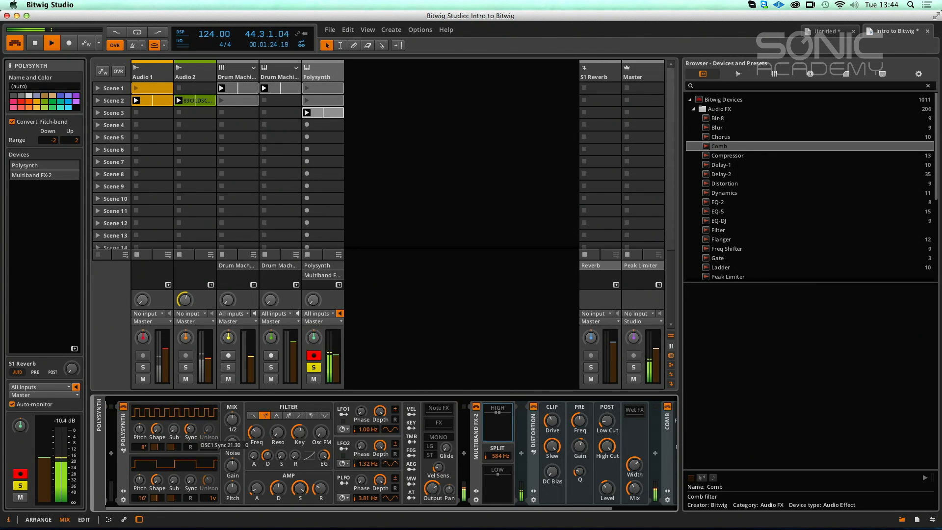
{"action": "left_click_drag", "start_coordinate": [190, 429], "coordinate": [191, 430]}
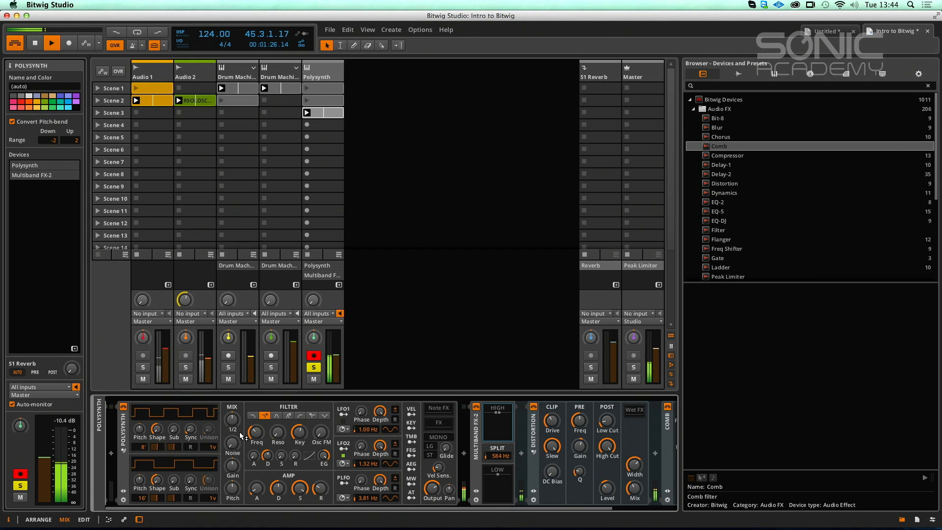
{"action": "left_click_drag", "start_coordinate": [254, 437], "coordinate": [257, 443]}
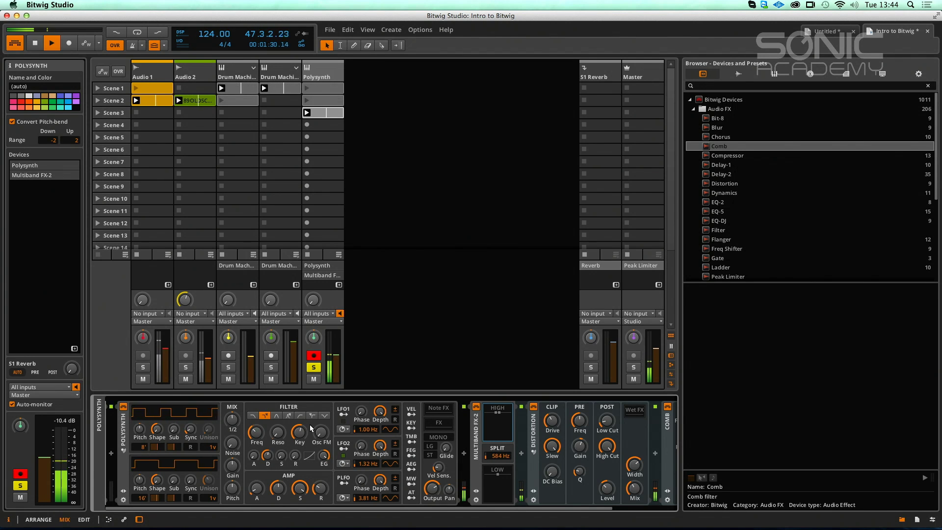
{"action": "left_click", "coordinate": [318, 368]}
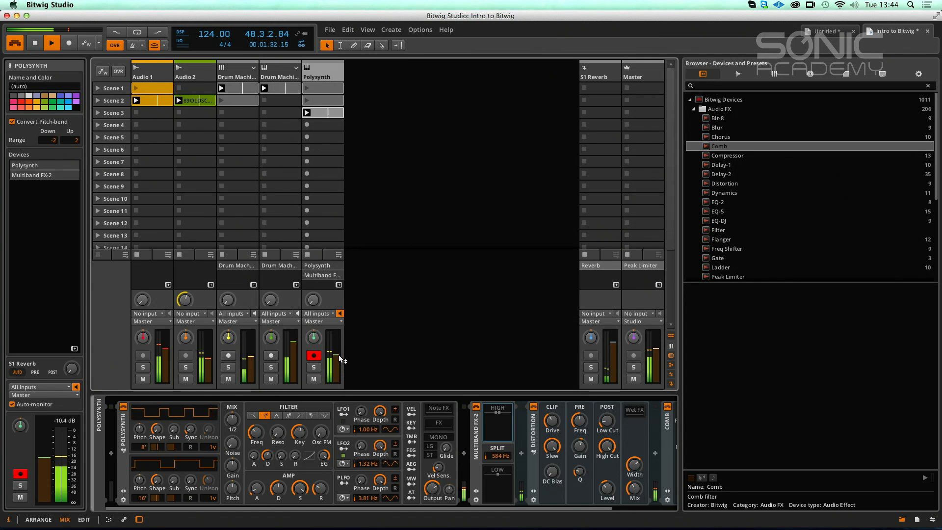
{"action": "left_click", "coordinate": [312, 368]}
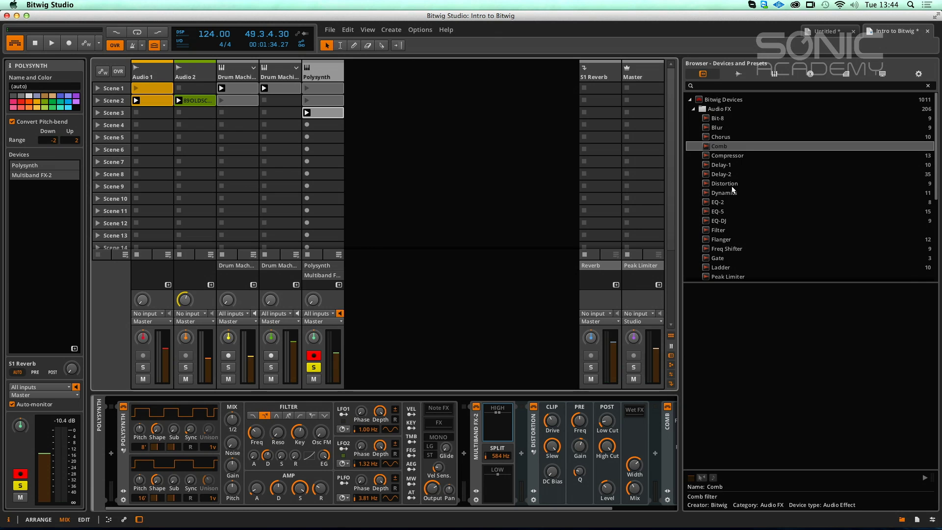
Add a Dynamics device to the end of the Polysynth chain and set its sidechain source to Drum Machine (Post-Fader).
{"action": "left_click_drag", "start_coordinate": [702, 191], "coordinate": [329, 79]}
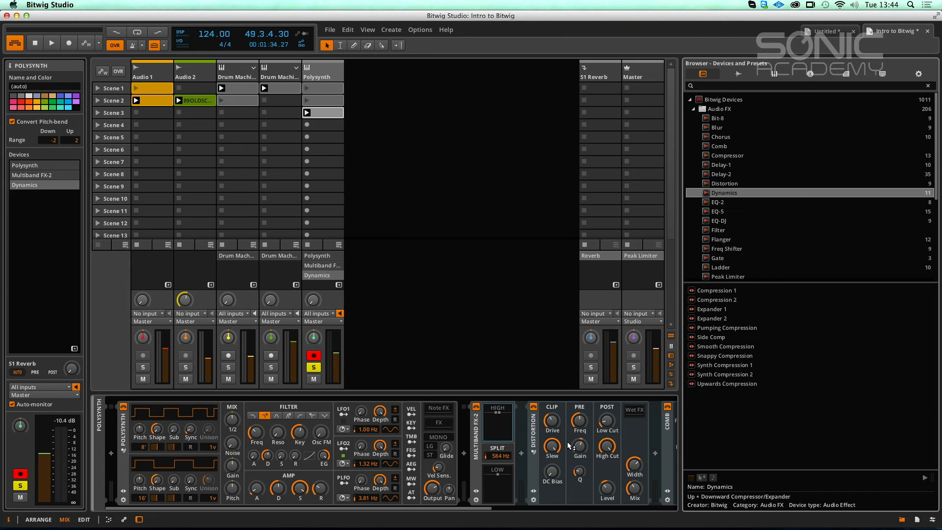
{"action": "left_click_drag", "start_coordinate": [465, 511], "coordinate": [575, 510]}
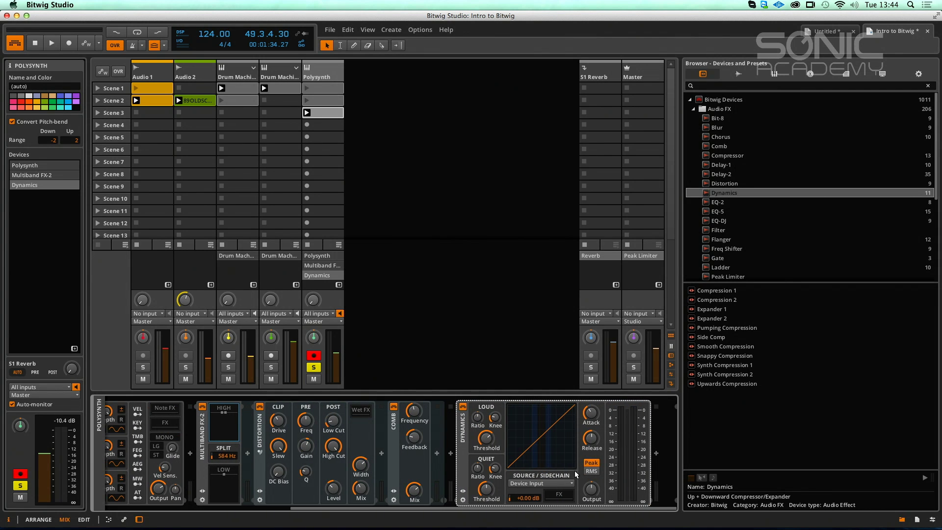
{"action": "left_click", "coordinate": [537, 482]}
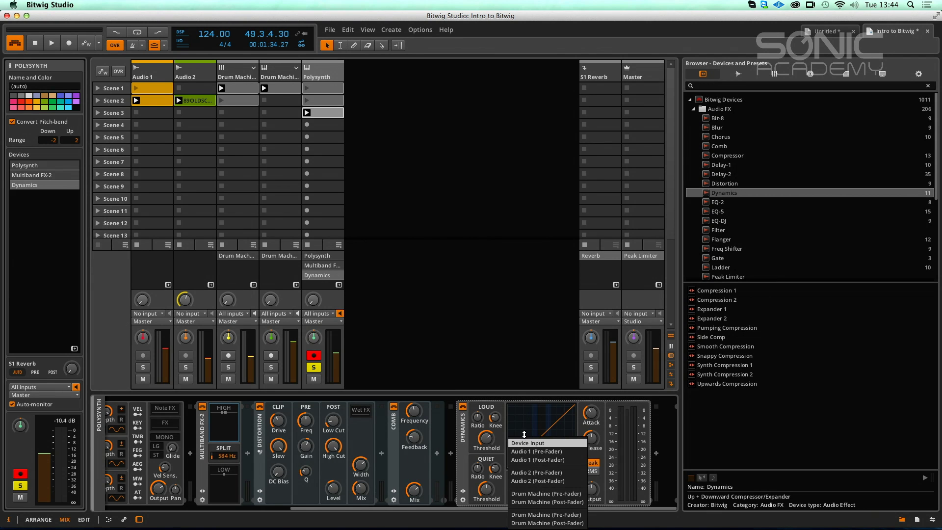
{"action": "left_click", "coordinate": [538, 502]}
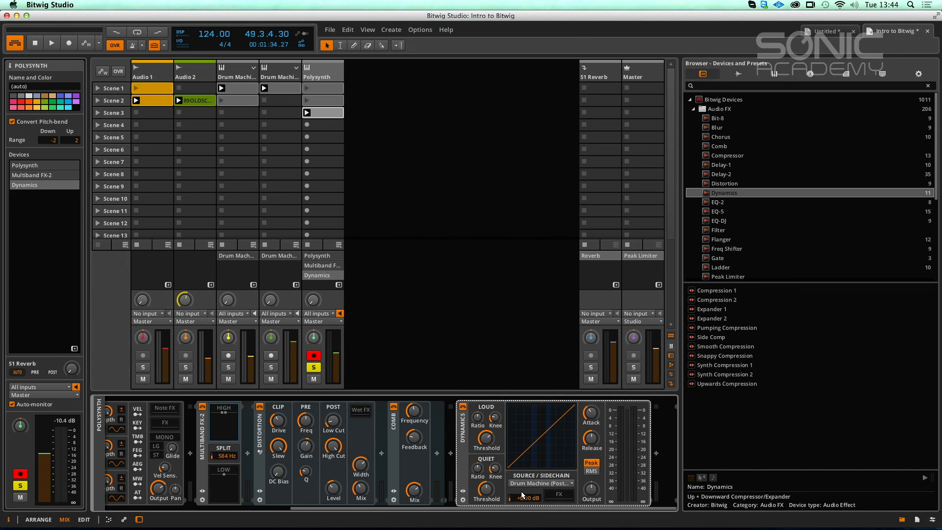
Expand the second Drum Machine track's pad channels, and solo the drum tracks during playback, ending on the kick's Drum Machine.
{"action": "left_click", "coordinate": [295, 64]}
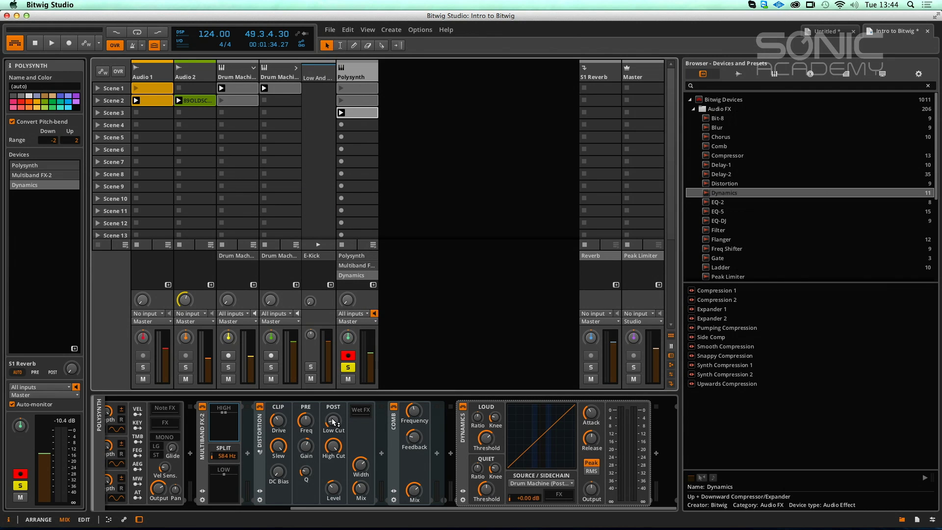
{"action": "left_click", "coordinate": [229, 368]}
{"action": "key", "text": "space"}
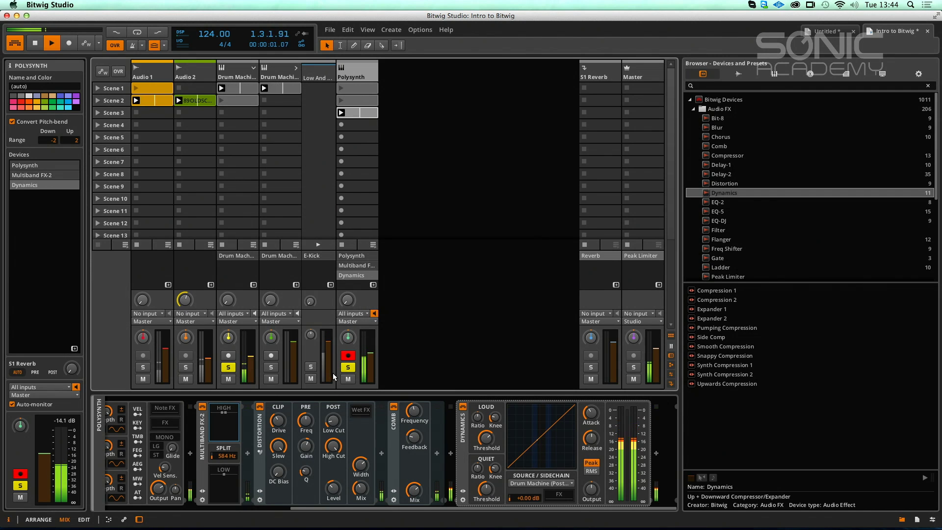
{"action": "left_click", "coordinate": [271, 368]}
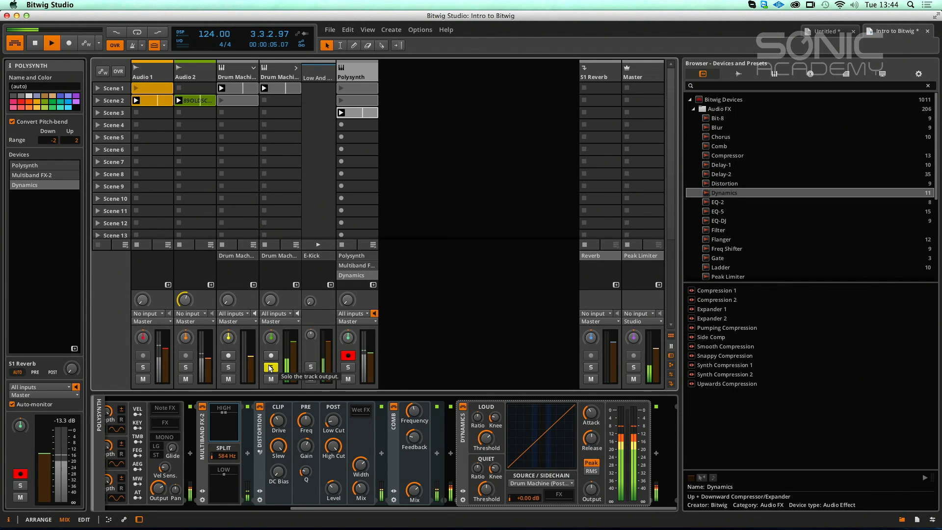
{"action": "left_click", "coordinate": [279, 67]}
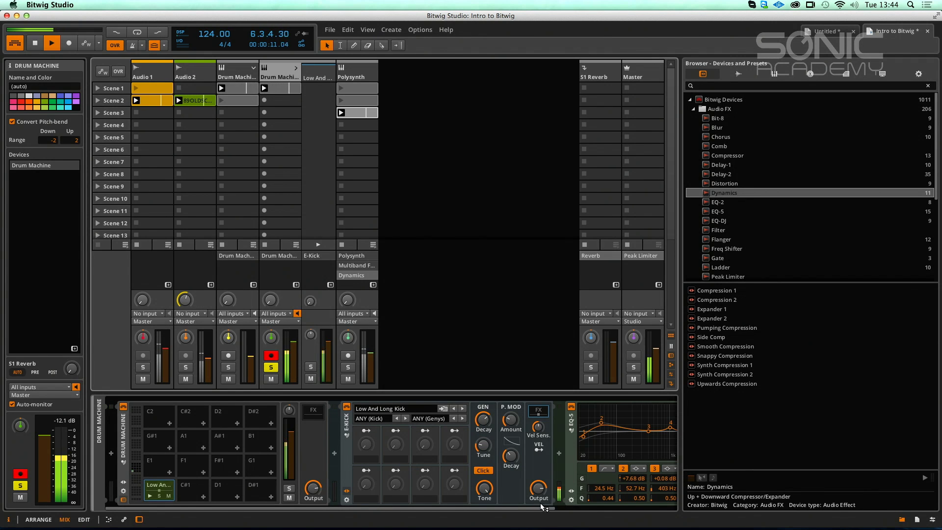
Solo the Polysynth track alongside the kick, recheck Drum Machine (Post-Fader) as the Dynamics sidechain source, and stop playback.
{"action": "left_click", "coordinate": [352, 74]}
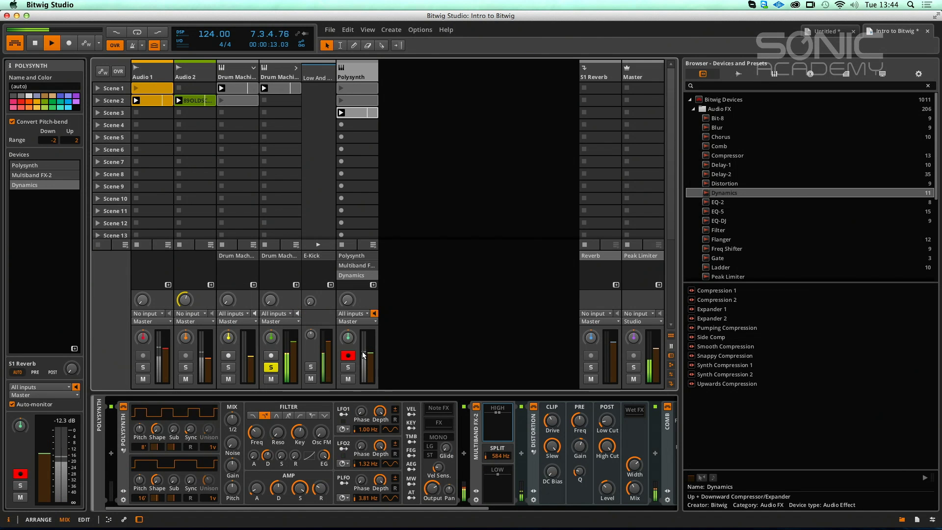
{"action": "left_click", "coordinate": [349, 367]}
{"action": "left_click_drag", "start_coordinate": [474, 508], "coordinate": [653, 511]}
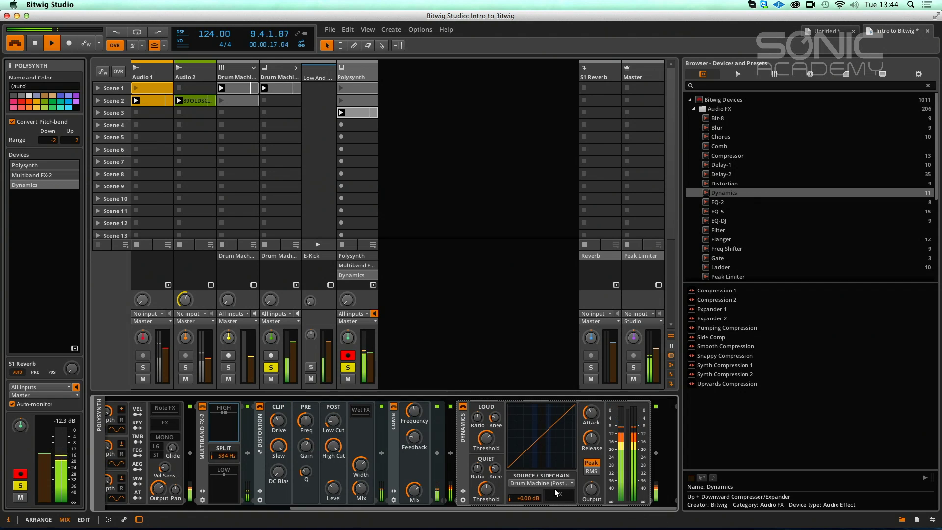
{"action": "left_click", "coordinate": [560, 487]}
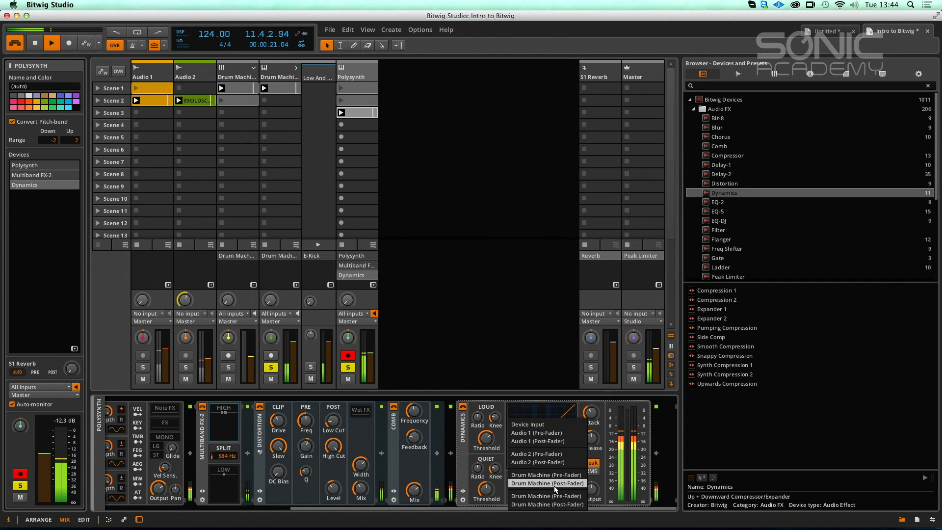
{"action": "left_click", "coordinate": [555, 486]}
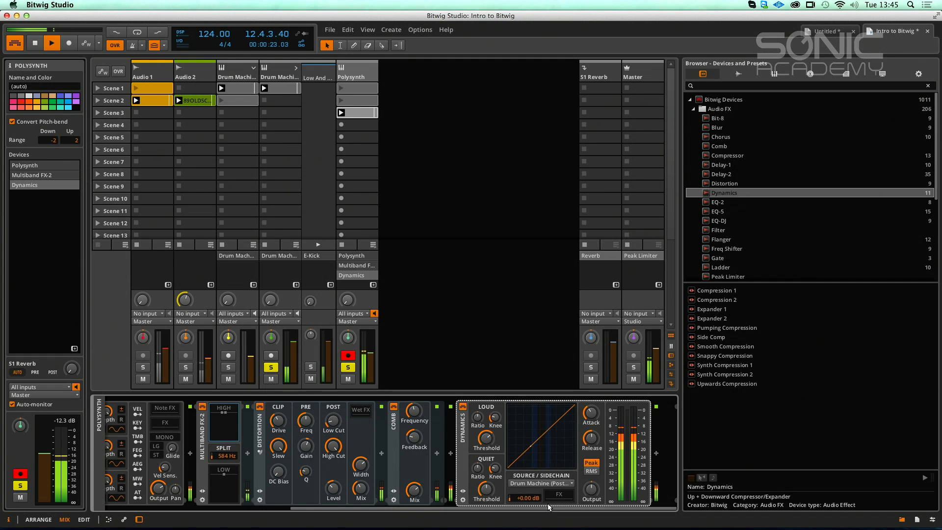
{"action": "key", "text": "space"}
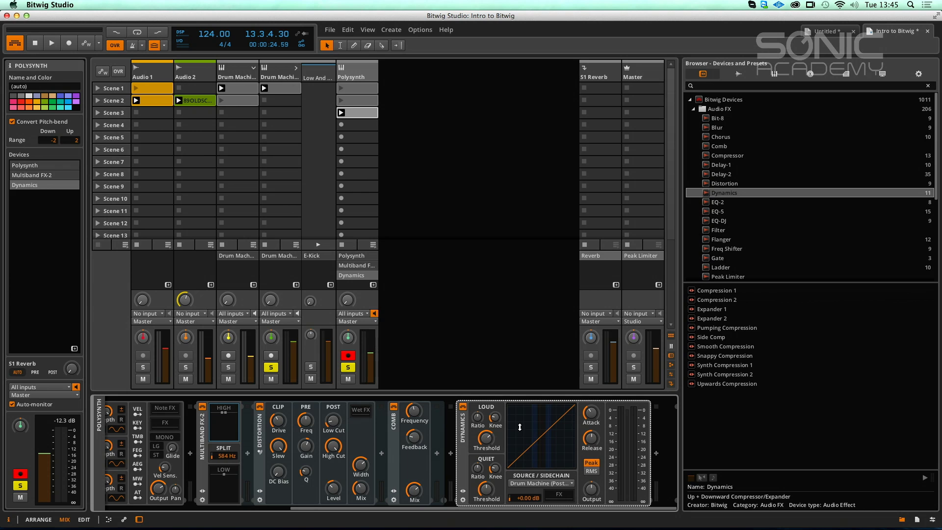
During playback, lower the Dynamics' loud threshold, raise its ratio and shorten the attack and release for sidechain ducking.
{"action": "key", "text": "space"}
{"action": "mouse_move", "coordinate": [486, 438]}
{"action": "left_mouse_down"}
{"action": "mouse_move", "coordinate": [478, 407]}
{"action": "mouse_move", "coordinate": [490, 448]}
{"action": "left_mouse_up"}
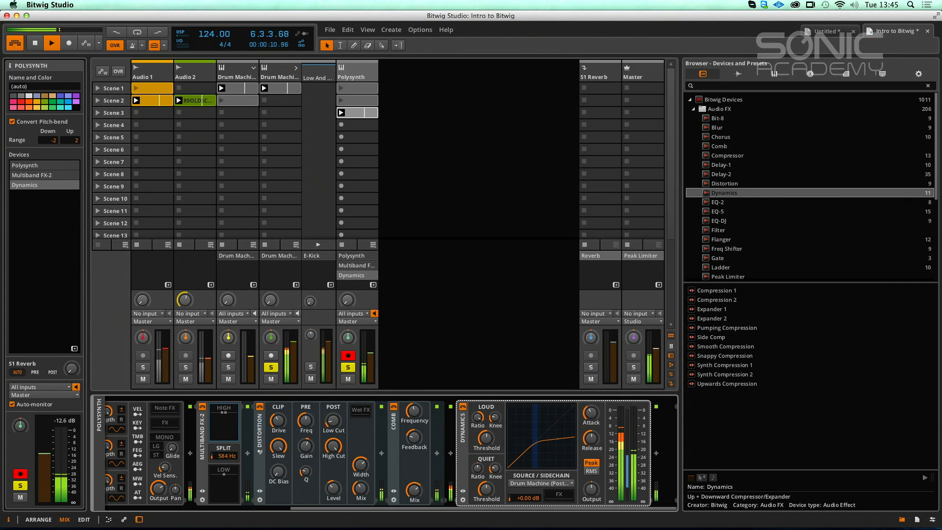
{"action": "left_click_drag", "start_coordinate": [591, 438], "coordinate": [591, 450]}
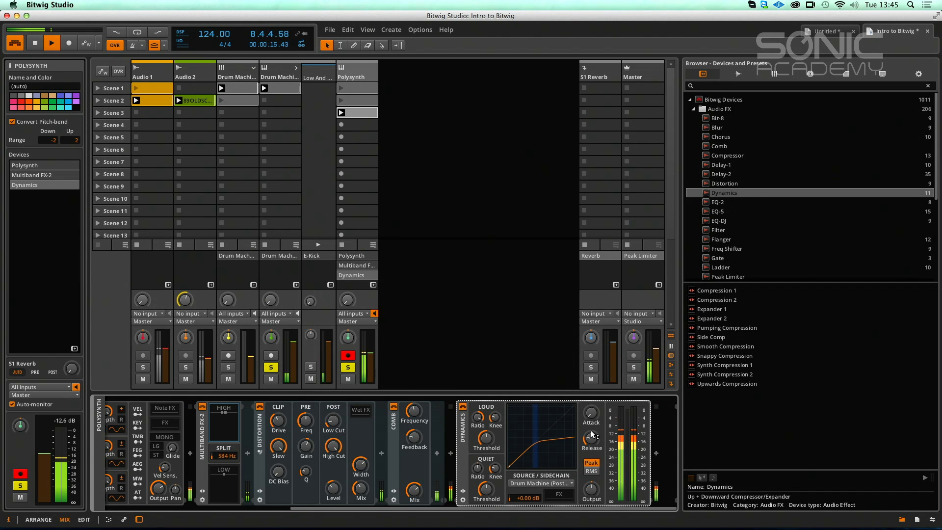
Unsolo the Polysynth and kick Drum Machine tracks, listen to the full mix, and stop playback.
{"action": "left_click_drag", "start_coordinate": [368, 351], "coordinate": [368, 351]}
{"action": "left_click", "coordinate": [348, 367]}
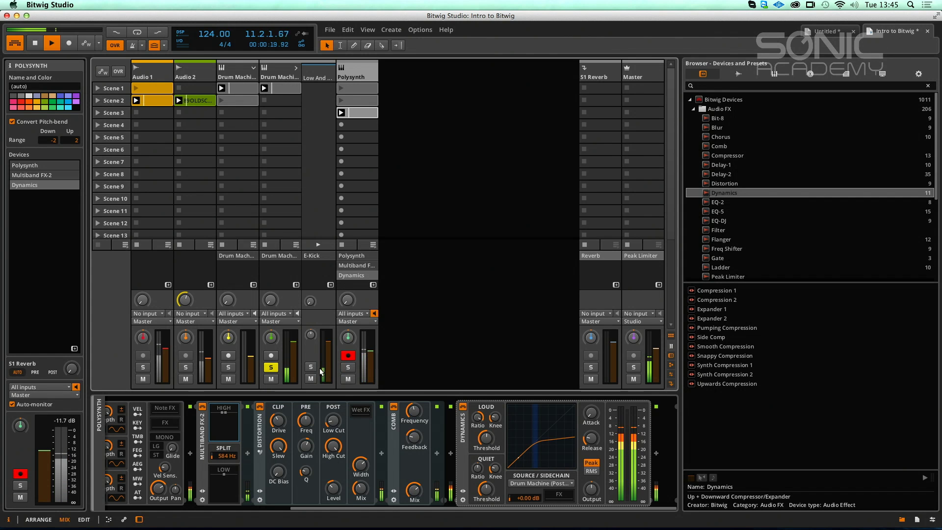
{"action": "left_click", "coordinate": [271, 368]}
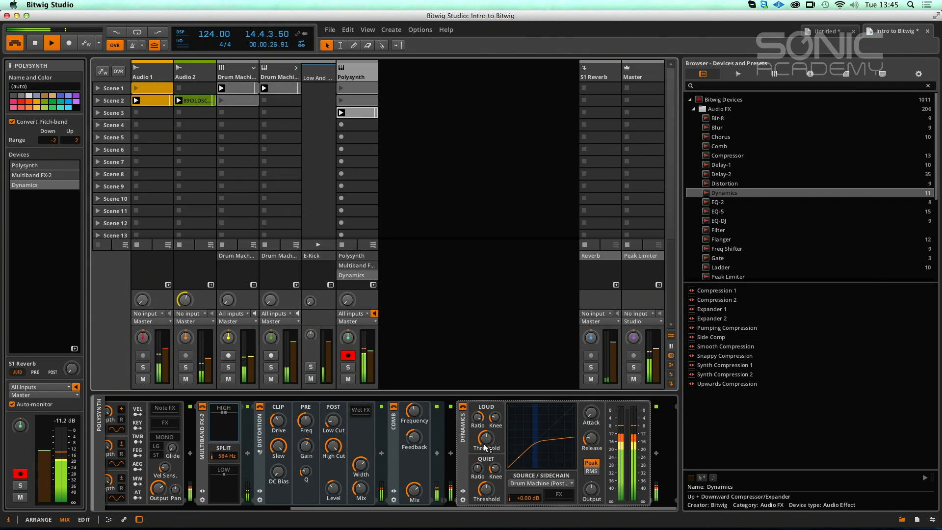
{"action": "key", "text": "space"}
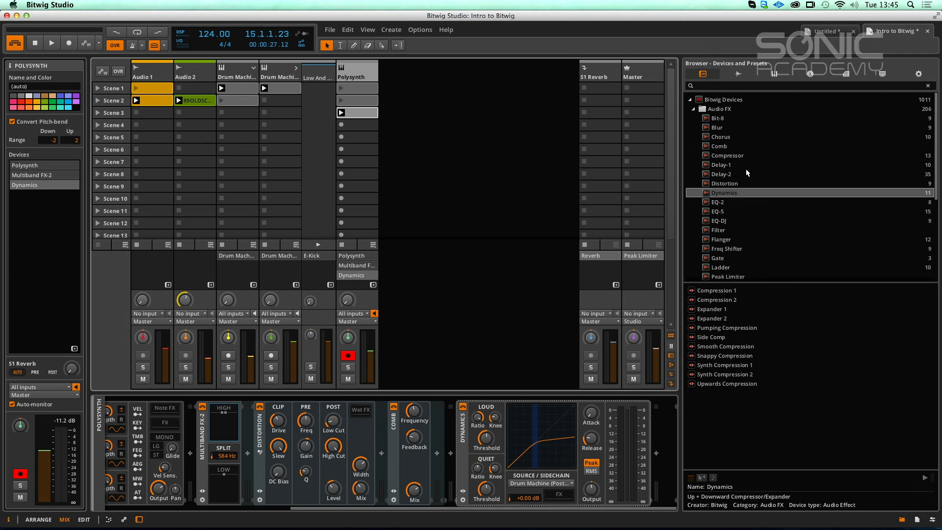
Insert an Audio MOD modulator before the Dynamics device and set its source to the second Drum Machine (Pre-Fader).
{"action": "left_click_drag", "start_coordinate": [932, 149], "coordinate": [790, 238]}
{"action": "left_click", "coordinate": [693, 220]}
{"action": "left_click", "coordinate": [694, 248]}
{"action": "scroll", "coordinate": [933, 181], "scroll_direction": "down", "scroll_amount": 3}
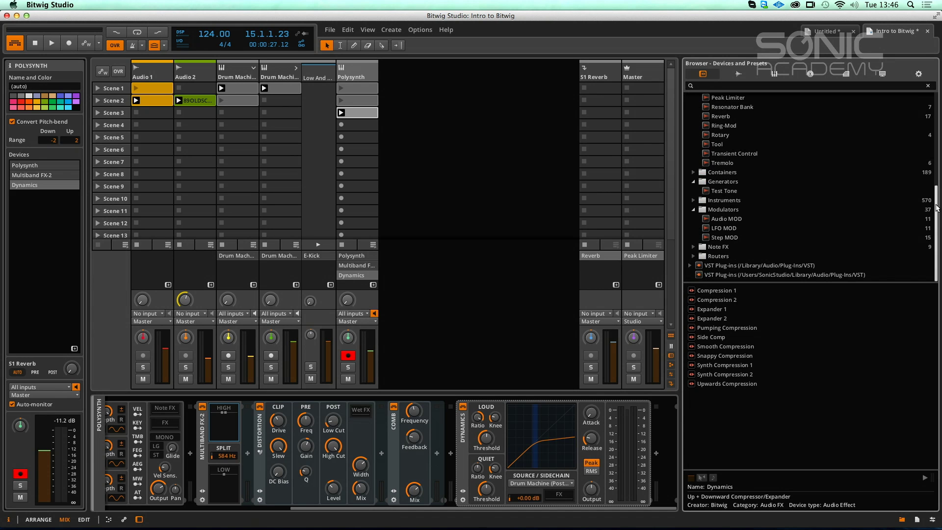
{"action": "left_click_drag", "start_coordinate": [712, 220], "coordinate": [455, 432]}
{"action": "left_click", "coordinate": [519, 419]}
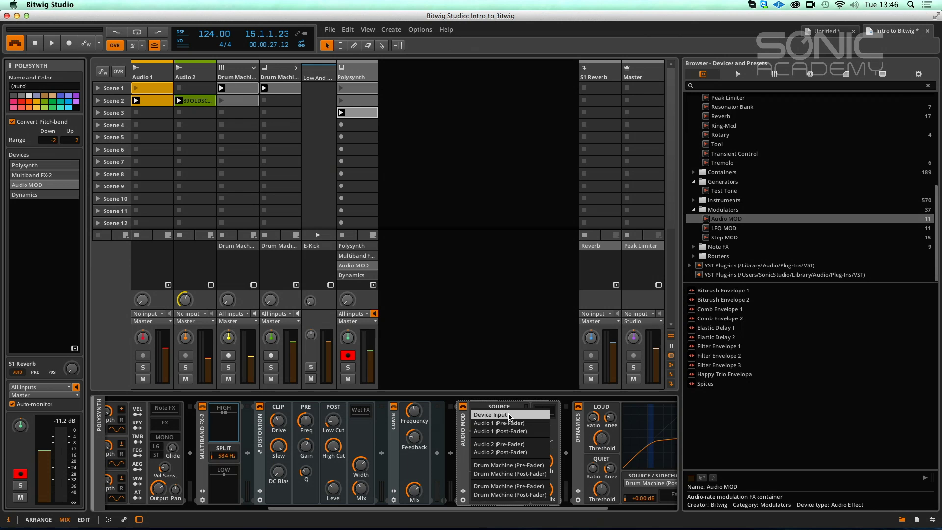
{"action": "left_click", "coordinate": [516, 488]}
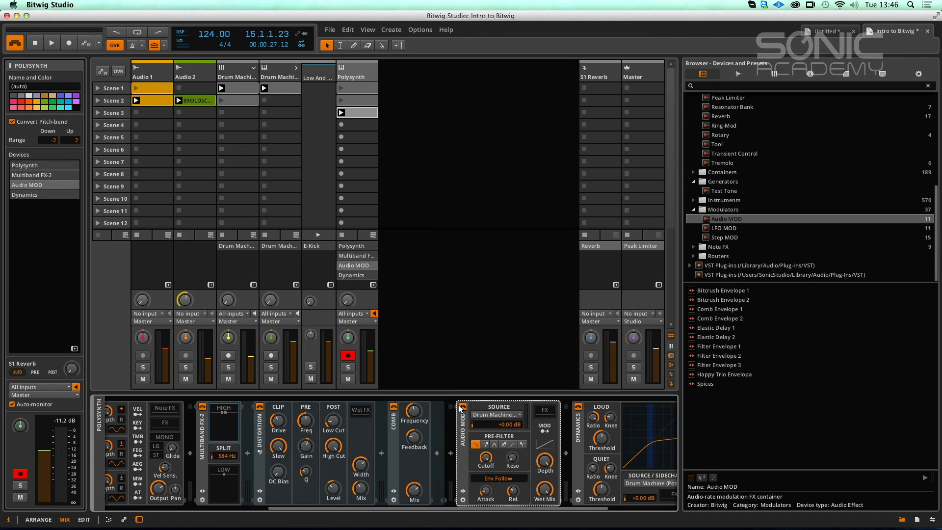
Open the Audio MOD's FX chain and nest a Compressor from the Audio FX devices in it.
{"action": "left_click", "coordinate": [545, 430]}
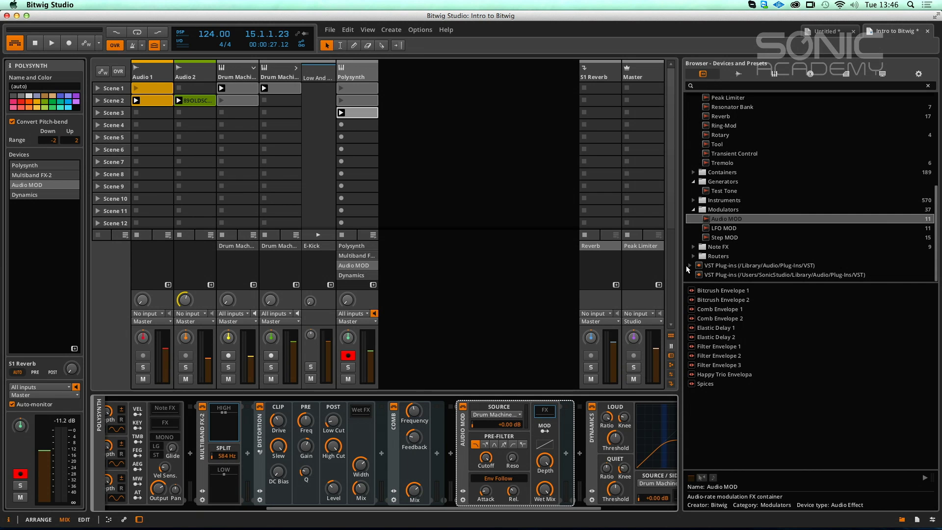
{"action": "scroll", "coordinate": [736, 161], "scroll_direction": "up", "scroll_amount": 7}
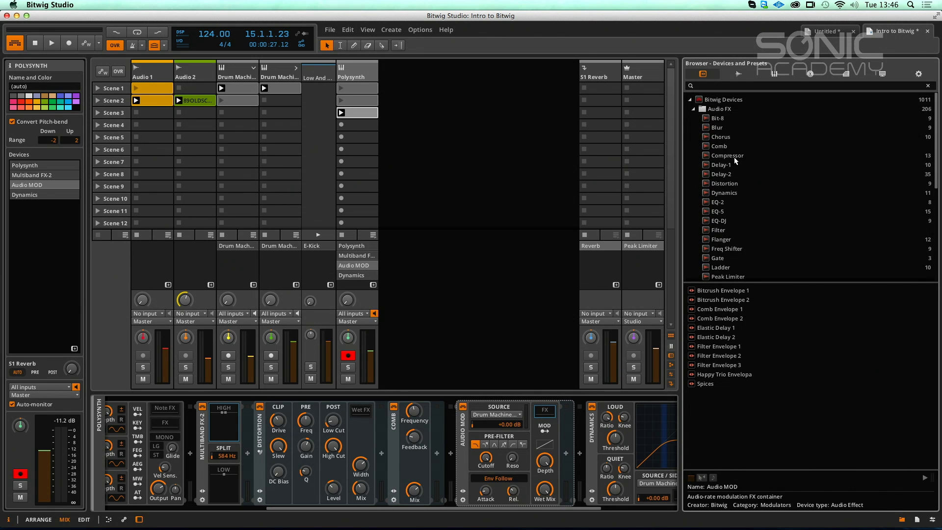
{"action": "left_click_drag", "start_coordinate": [721, 154], "coordinate": [547, 416]}
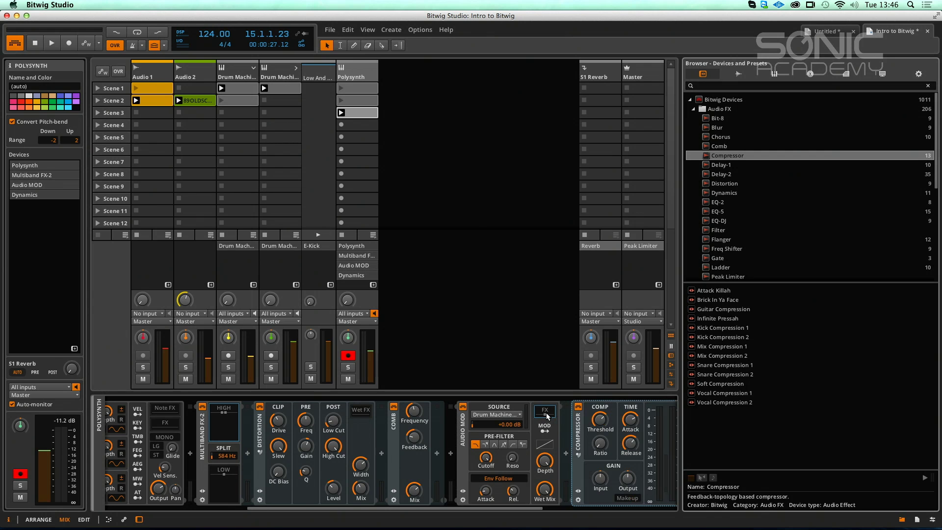
Try out the Audio MOD's modulation mapping mode, and delete the Audio MOD device from the Polysynth chain.
{"action": "left_click", "coordinate": [545, 430]}
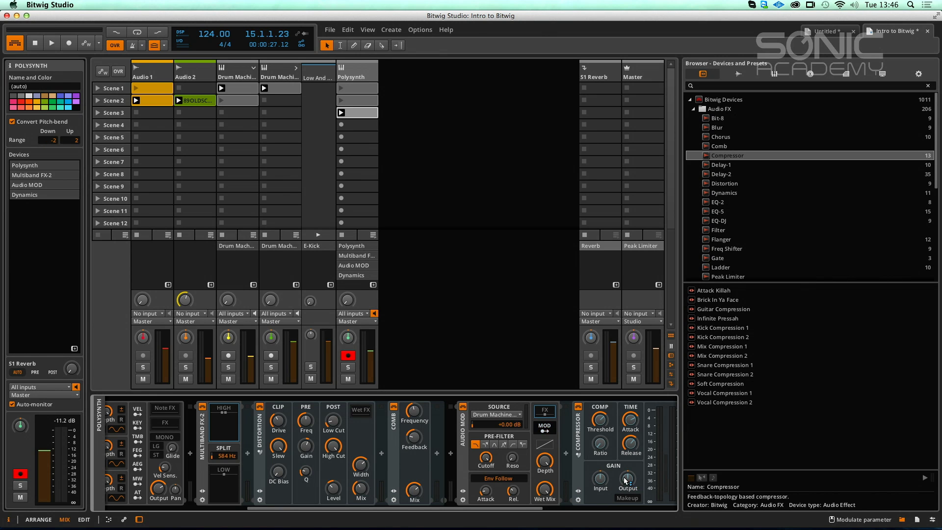
{"action": "left_click", "coordinate": [552, 432]}
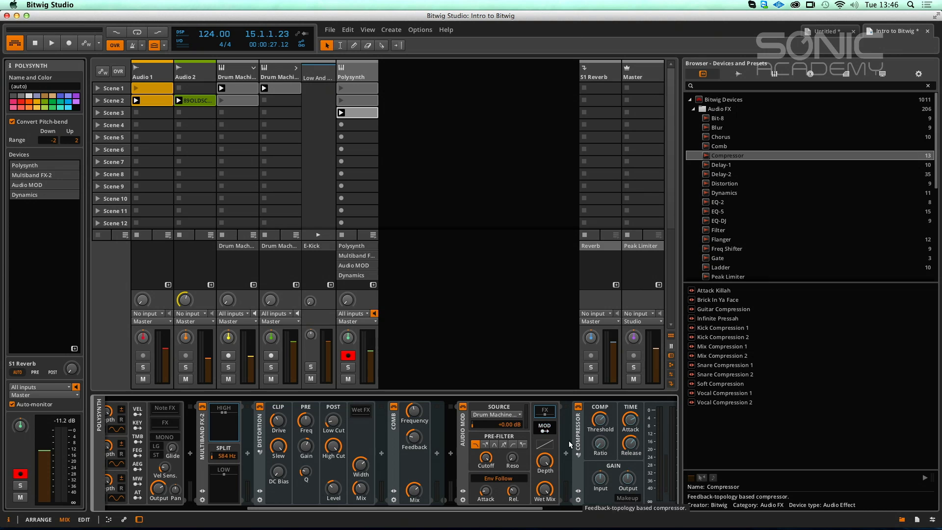
{"action": "left_click", "coordinate": [556, 428]}
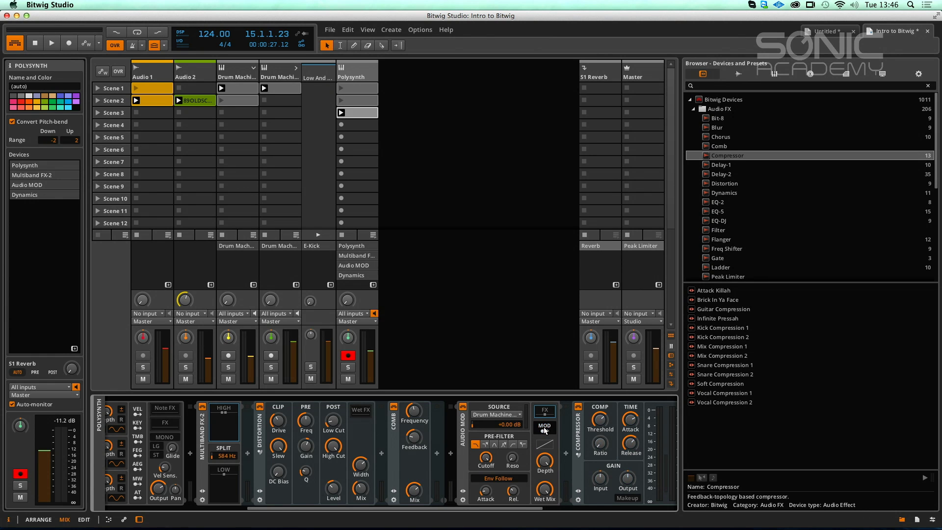
{"action": "left_click", "coordinate": [467, 430]}
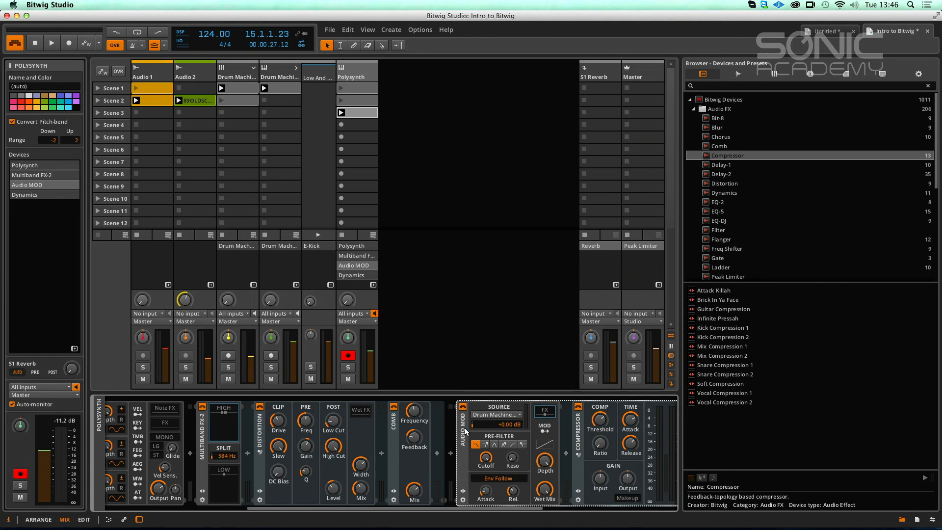
{"action": "key", "text": "Delete"}
Play the sidechained bass in the full mix and soloed, stop playback, and unsolo the Polysynth track.
{"action": "key", "text": "space"}
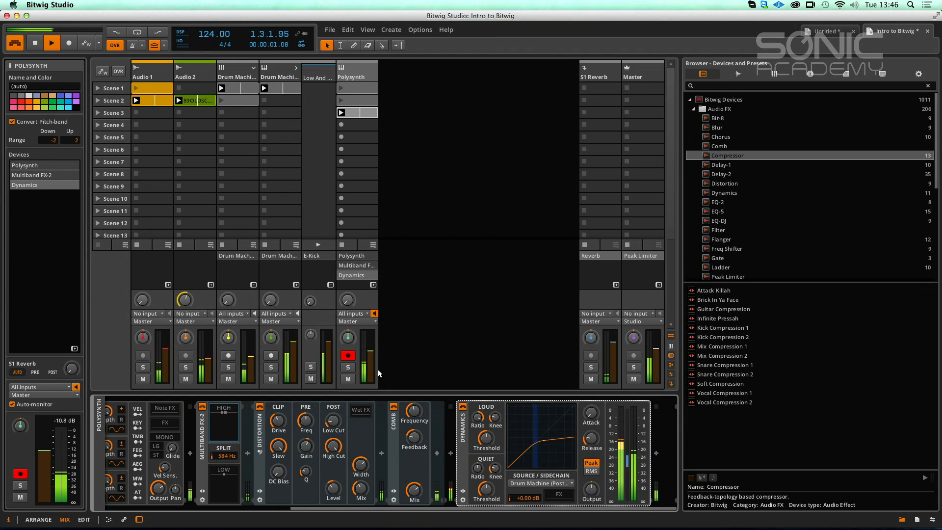
{"action": "left_click", "coordinate": [348, 367]}
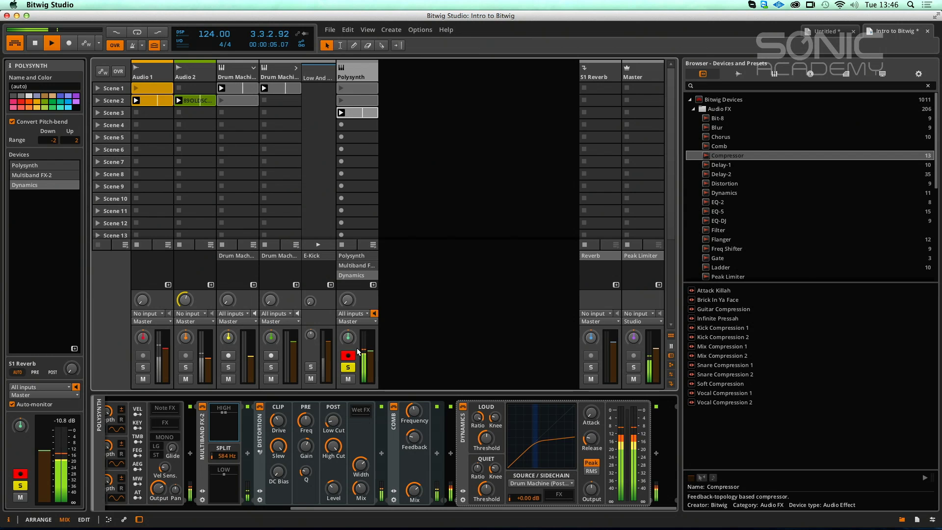
{"action": "key", "text": "space"}
{"action": "left_click", "coordinate": [348, 367]}
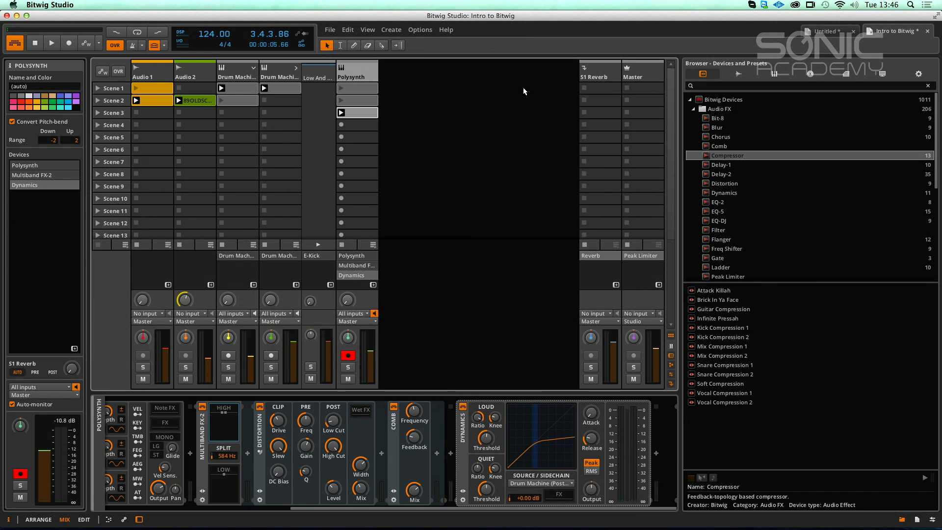
Create a new instrument track after the Polysynth track, deleting the audio track added by mistake.
{"action": "right_click", "coordinate": [366, 67]}
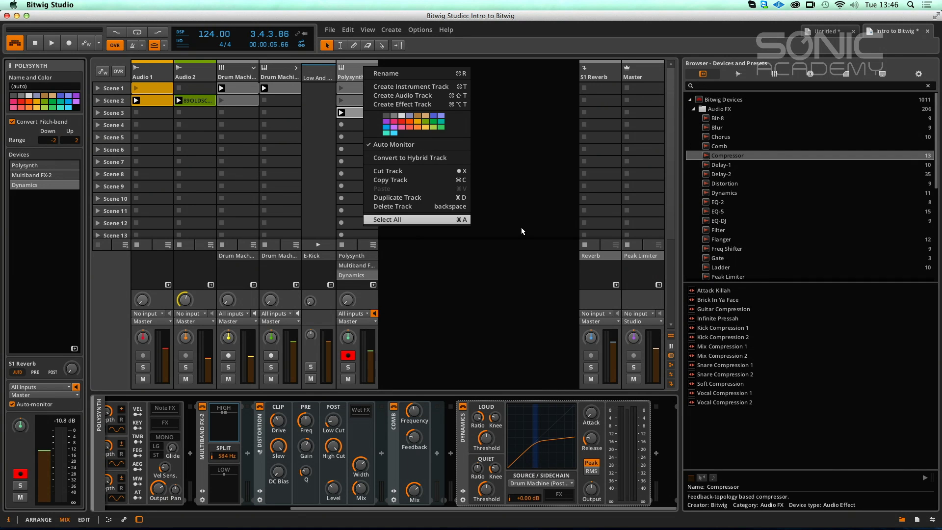
{"action": "left_click", "coordinate": [502, 196]}
{"action": "right_click", "coordinate": [414, 70]}
{"action": "left_click", "coordinate": [473, 83]}
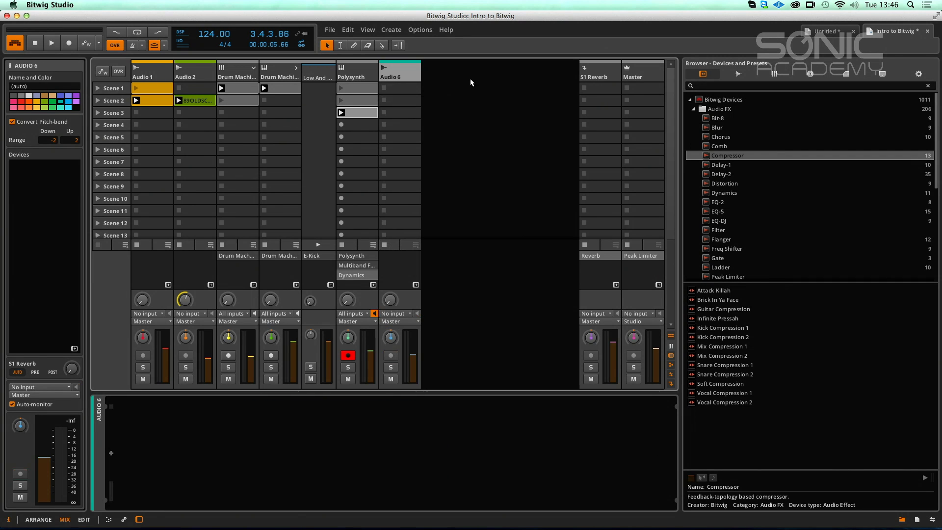
{"action": "right_click", "coordinate": [465, 82]}
{"action": "left_click", "coordinate": [487, 87]}
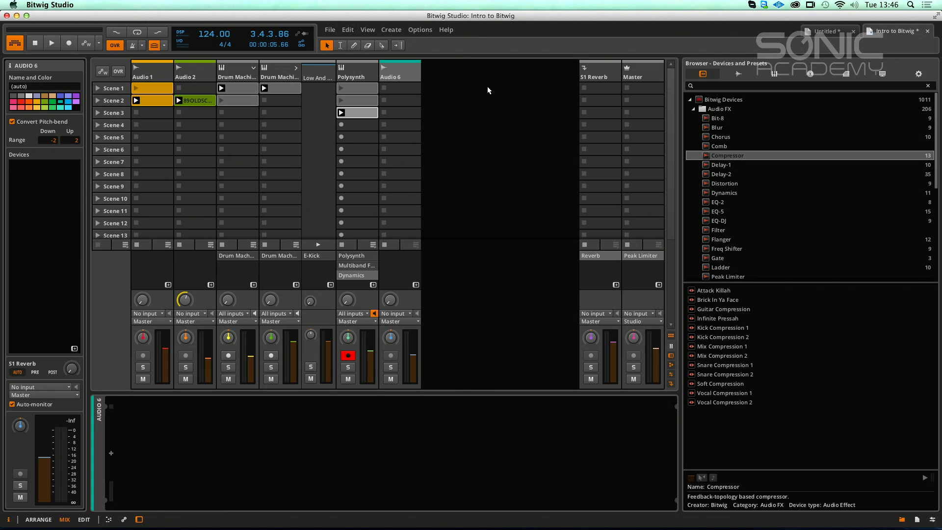
{"action": "key", "text": "Delete"}
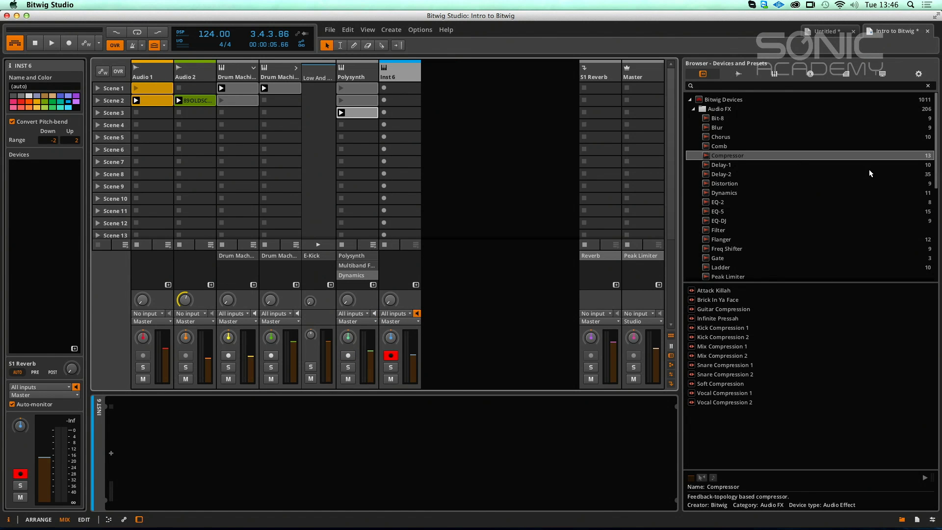
Load a Polysynth from the Instruments devices onto the new instrument track.
{"action": "left_click", "coordinate": [694, 110]}
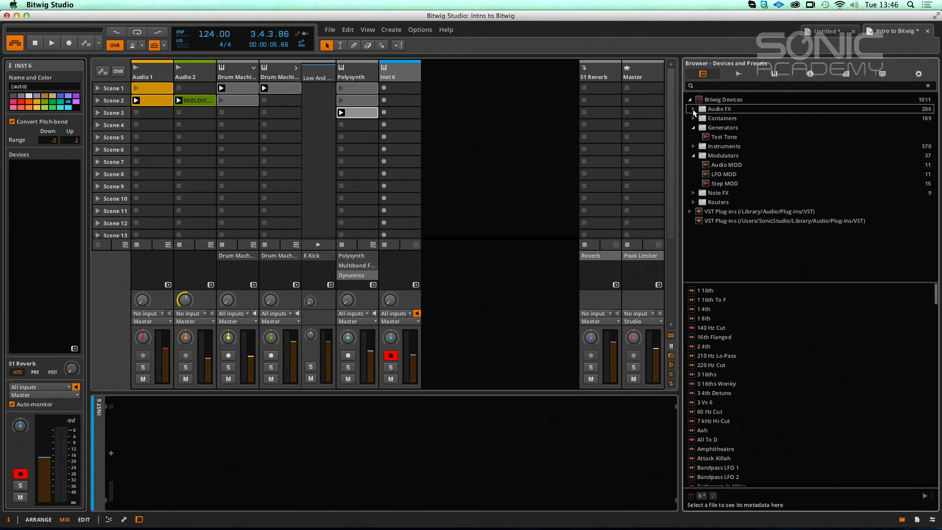
{"action": "left_click", "coordinate": [702, 155]}
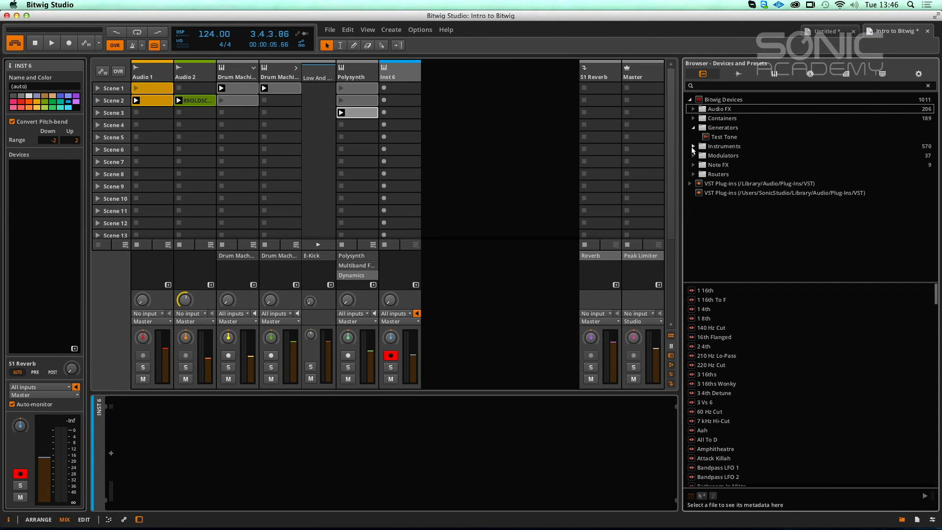
{"action": "left_click", "coordinate": [694, 146]}
{"action": "left_click_drag", "start_coordinate": [725, 221], "coordinate": [403, 93]}
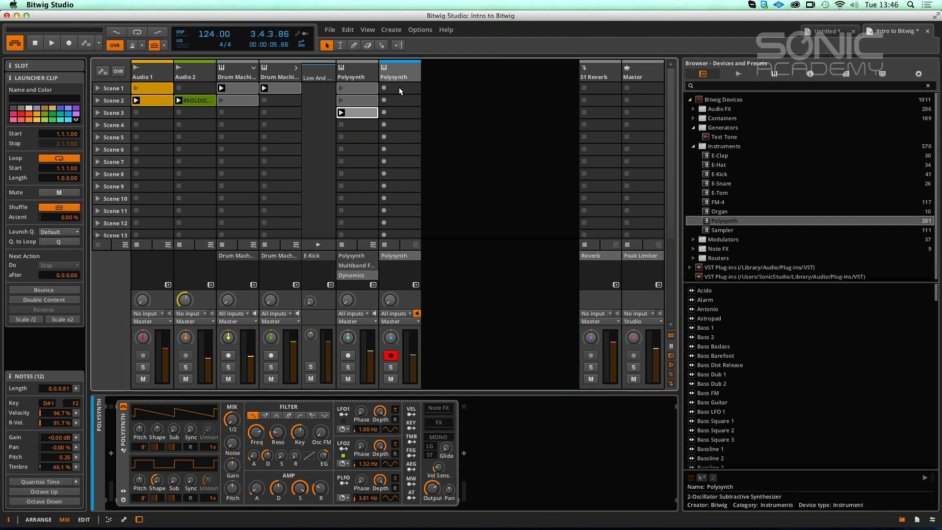
Copy the bass clip to the new Polysynth track's Scene 3 slot, and play it soloed while adjusting the filter resonance.
{"action": "left_click", "coordinate": [385, 113]}
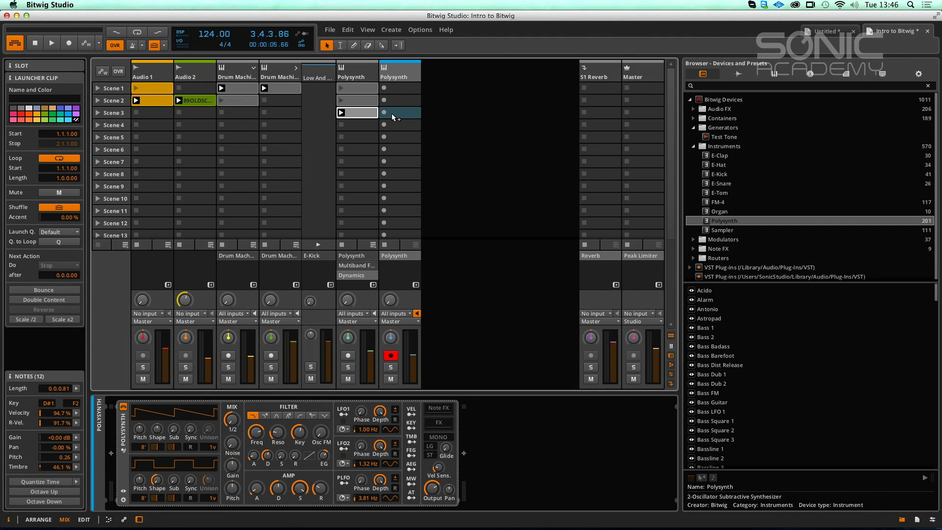
{"action": "left_click", "coordinate": [393, 368]}
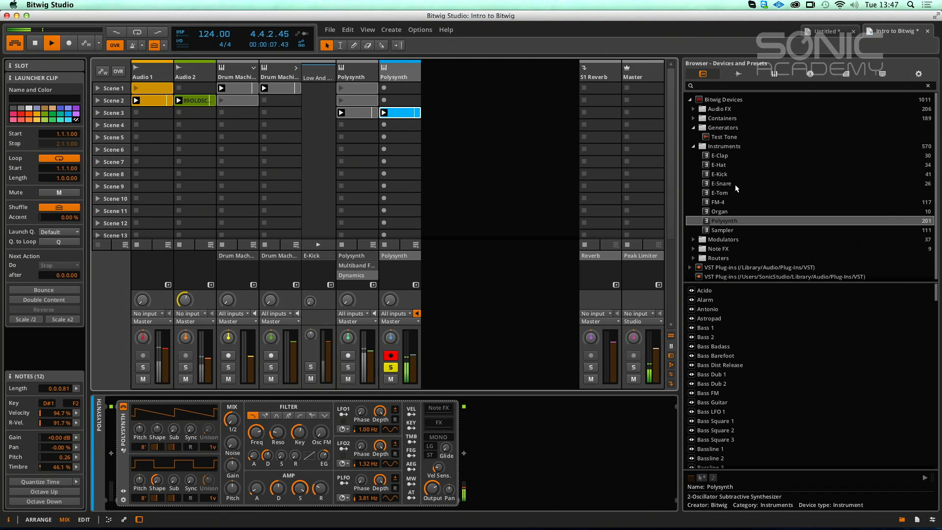
{"action": "left_click_drag", "start_coordinate": [277, 432], "coordinate": [277, 412]}
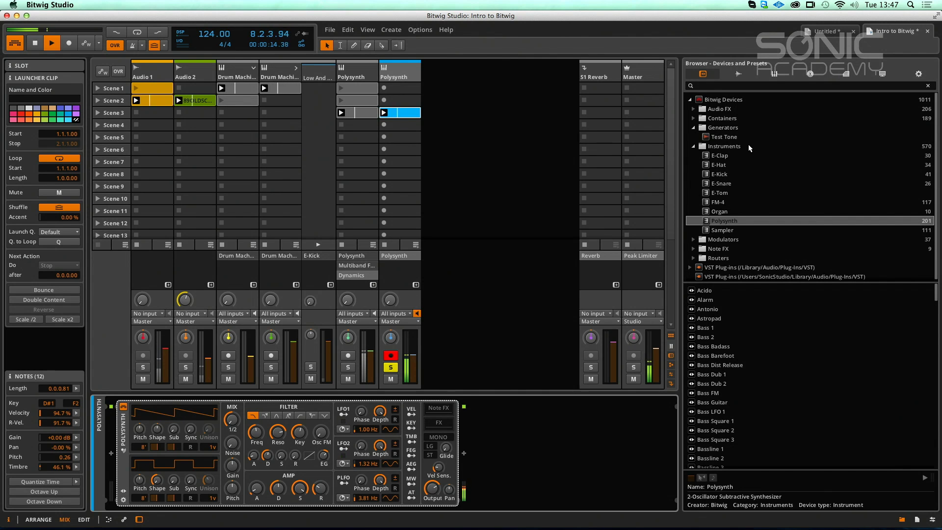
Add a Distortion from the Audio FX devices after the Polysynth on the new track.
{"action": "left_click", "coordinate": [694, 146]}
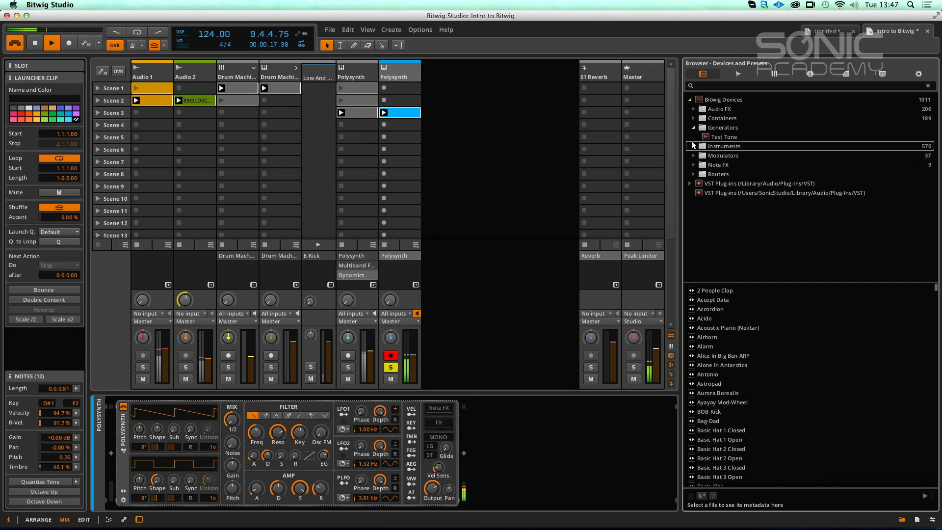
{"action": "left_click", "coordinate": [693, 109]}
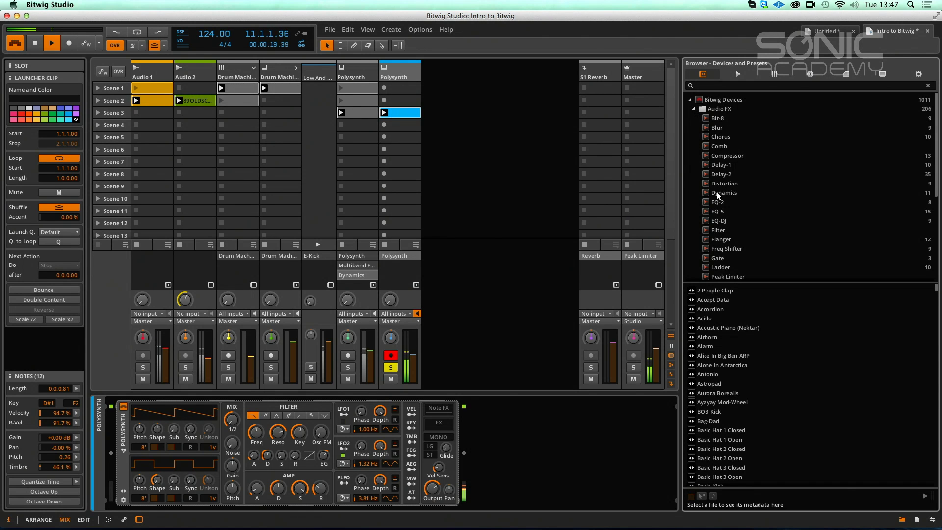
{"action": "left_click_drag", "start_coordinate": [725, 183], "coordinate": [447, 319]}
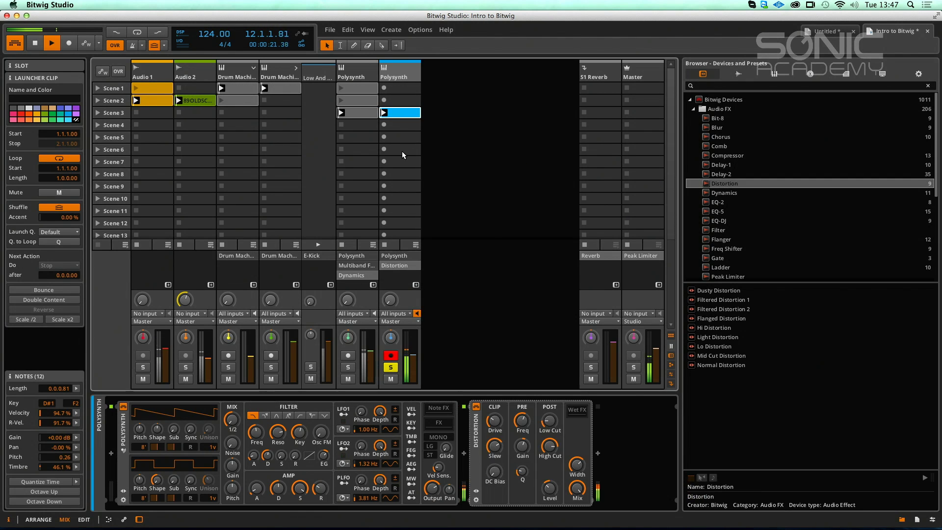
Lower the new Polysynth's filter frequency to about 247 Hz while the clip plays.
{"action": "mouse_move", "coordinate": [549, 420]}
{"action": "mouse_move", "coordinate": [257, 433]}
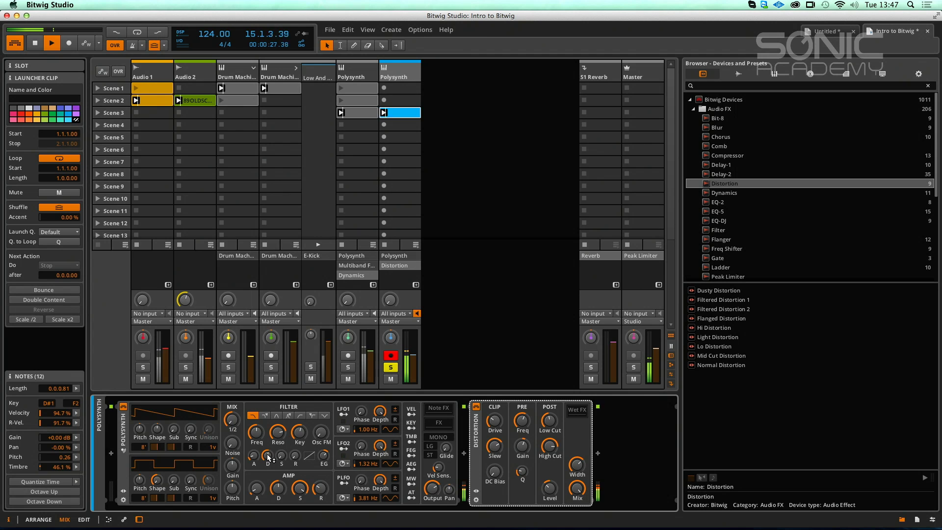
{"action": "mouse_move", "coordinate": [255, 458]}
{"action": "left_click_drag", "start_coordinate": [261, 439], "coordinate": [260, 456]}
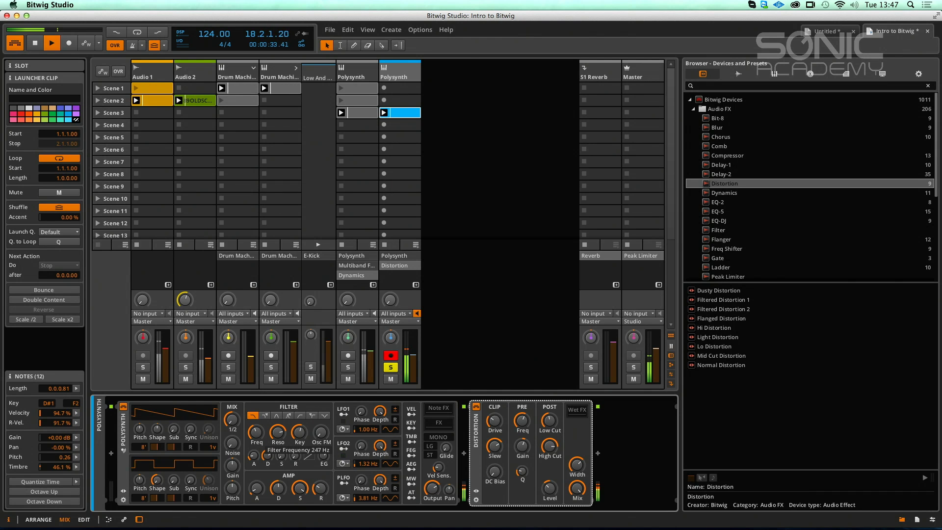
Adjust the Distortion's Slew and pre-EQ frequency on the new track during playback.
{"action": "mouse_move", "coordinate": [497, 445]}
{"action": "left_click_drag", "start_coordinate": [495, 445], "coordinate": [495, 456]}
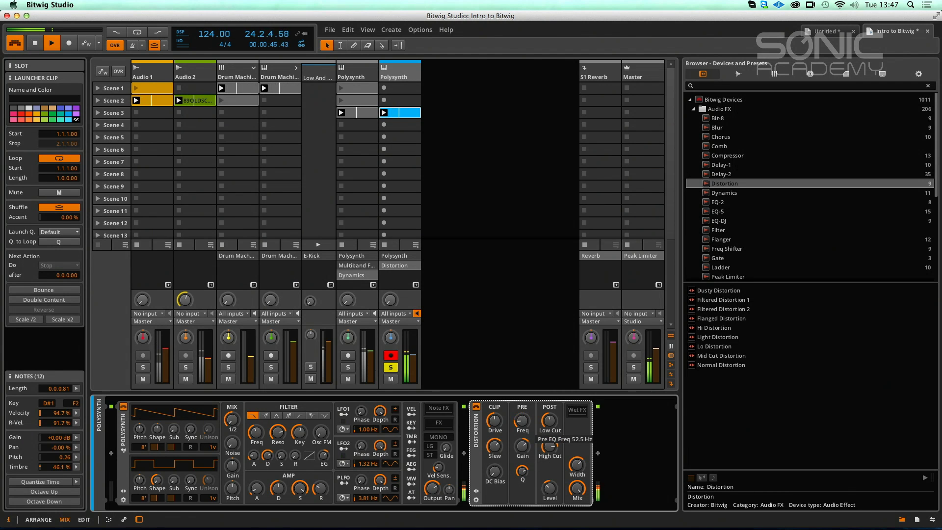
{"action": "left_click_drag", "start_coordinate": [524, 437], "coordinate": [523, 445]}
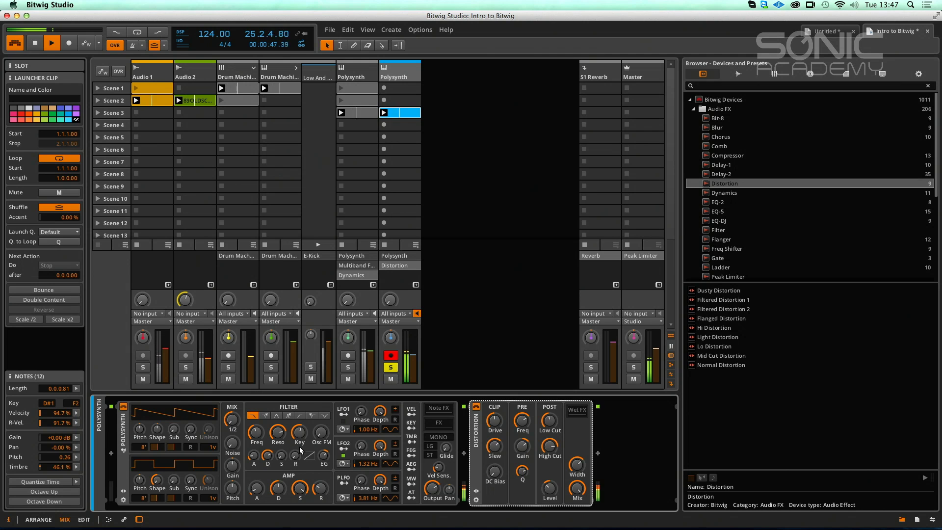
Adjust the new Polysynth's filter with its frequency at about 415 Hz, and unsolo the track.
{"action": "left_click_drag", "start_coordinate": [256, 432], "coordinate": [256, 432]}
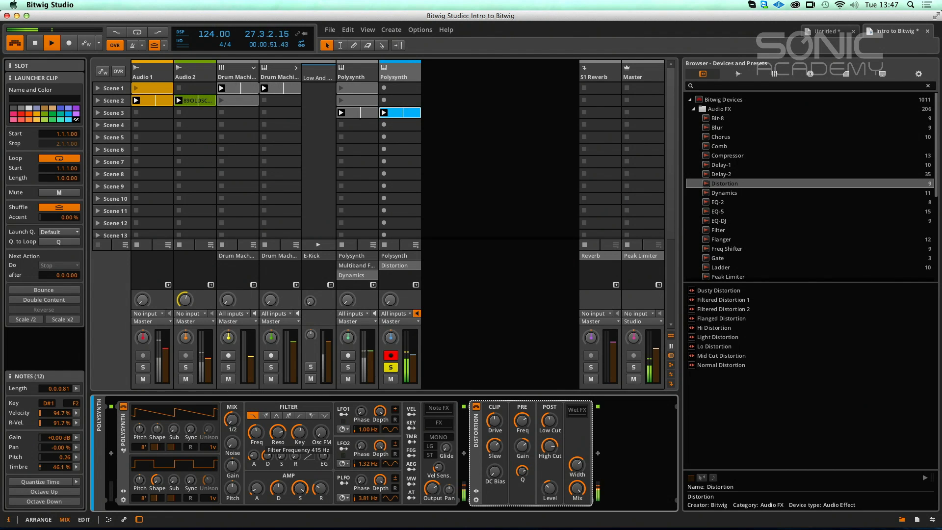
{"action": "left_click_drag", "start_coordinate": [256, 432], "coordinate": [257, 432]}
{"action": "left_click_drag", "start_coordinate": [296, 455], "coordinate": [296, 455]}
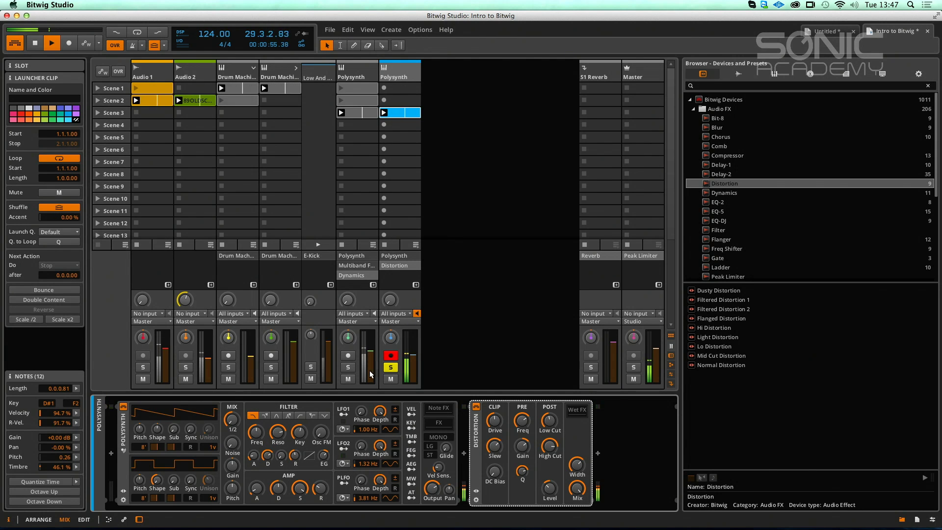
{"action": "left_click", "coordinate": [390, 371]}
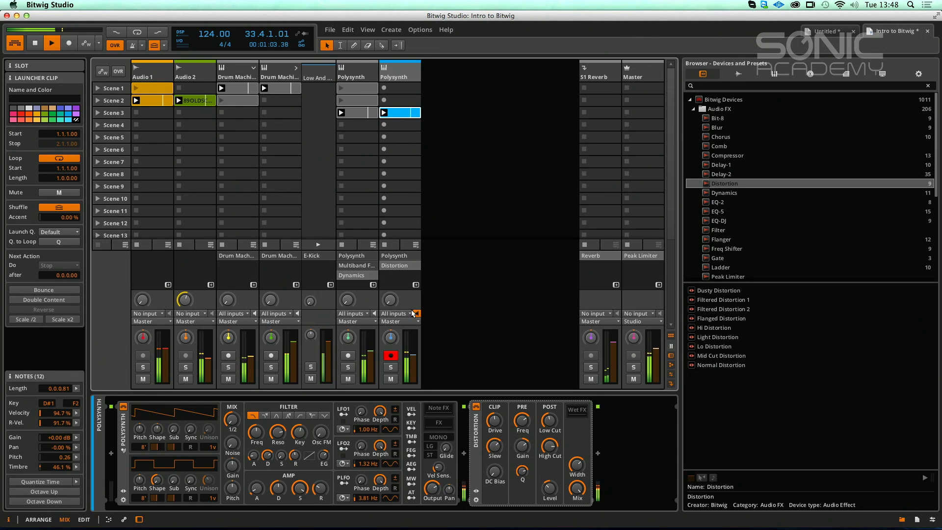
Open the second Polysynth track's Scene 3 clip in the note editor and select its notes.
{"action": "double_click", "coordinate": [406, 112]}
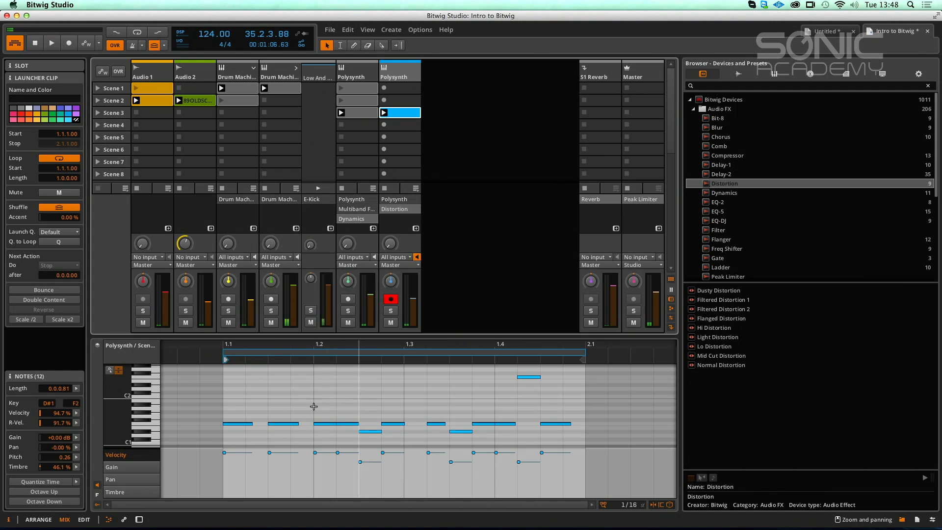
{"action": "left_click", "coordinate": [232, 398]}
{"action": "scroll", "coordinate": [295, 388], "scroll_direction": "down", "scroll_amount": 5}
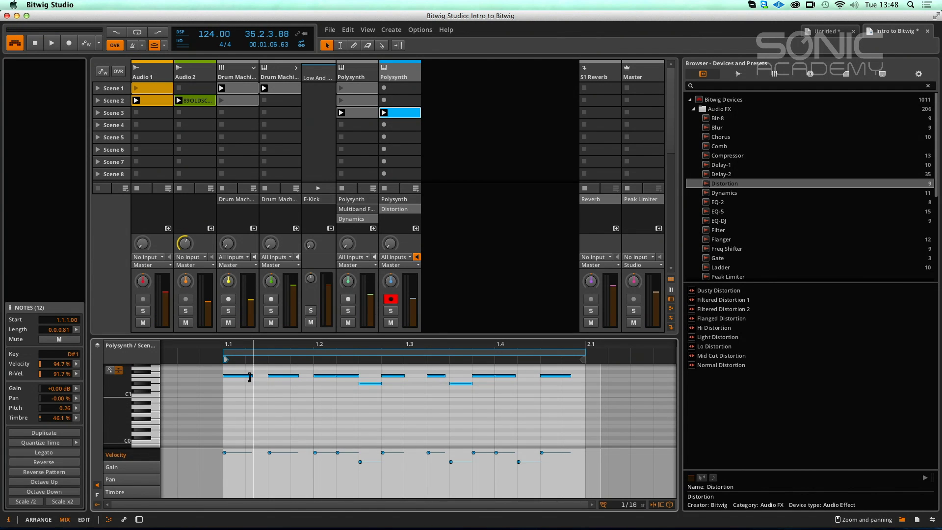
Try shortening all of the clip's notes to a length of 0.0.0.01, and undo the change.
{"action": "left_click_drag", "start_coordinate": [245, 377], "coordinate": [222, 378]}
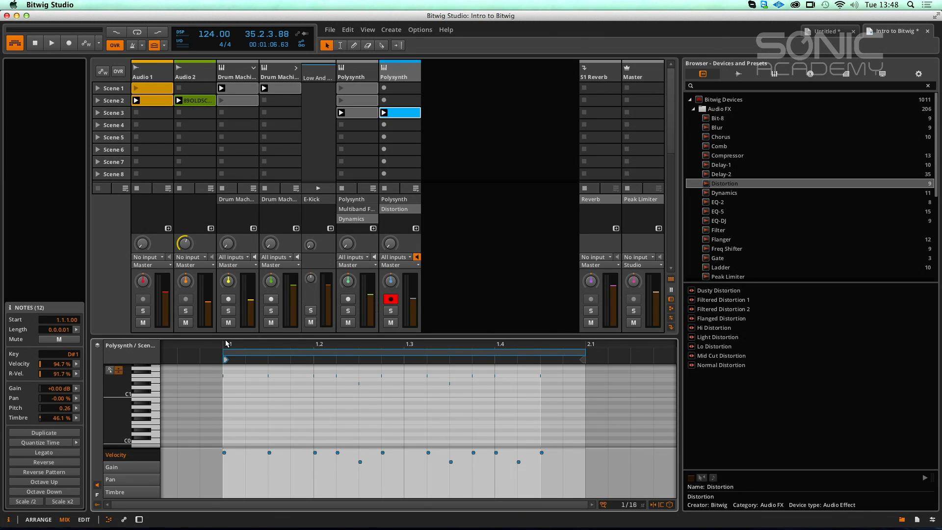
{"action": "left_click_drag", "start_coordinate": [224, 350], "coordinate": [227, 388]}
{"action": "scroll", "coordinate": [259, 370], "scroll_direction": "up", "scroll_amount": 2}
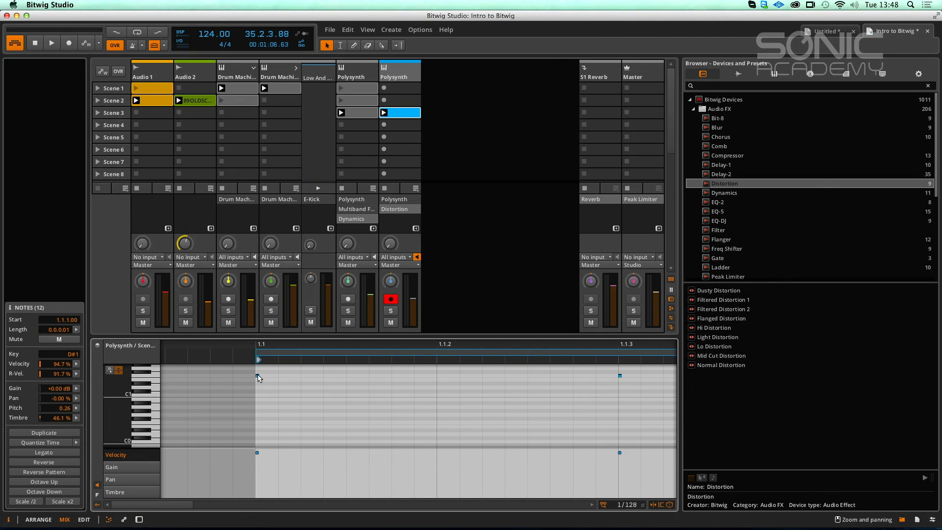
{"action": "left_click", "coordinate": [259, 374]}
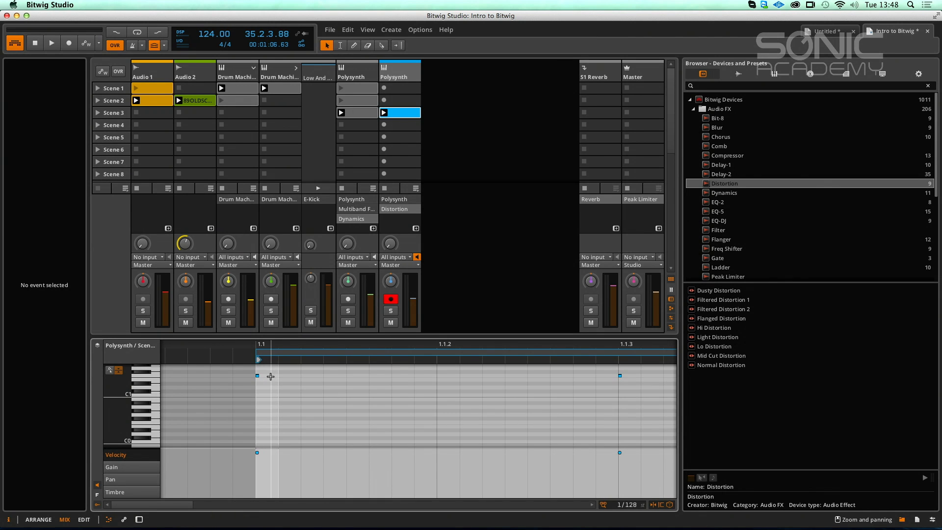
{"action": "key", "text": "ctrl+z"}
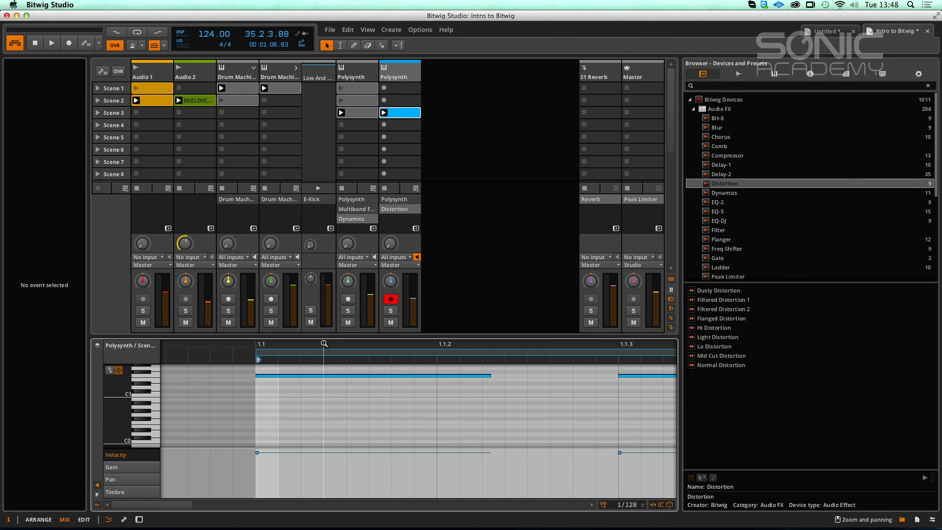
Quantize the clip's lower notes to a custom straight 1/16 grid with 100% start and end amounts, and start playback.
{"action": "scroll", "coordinate": [324, 343], "scroll_direction": "down", "scroll_amount": 4}
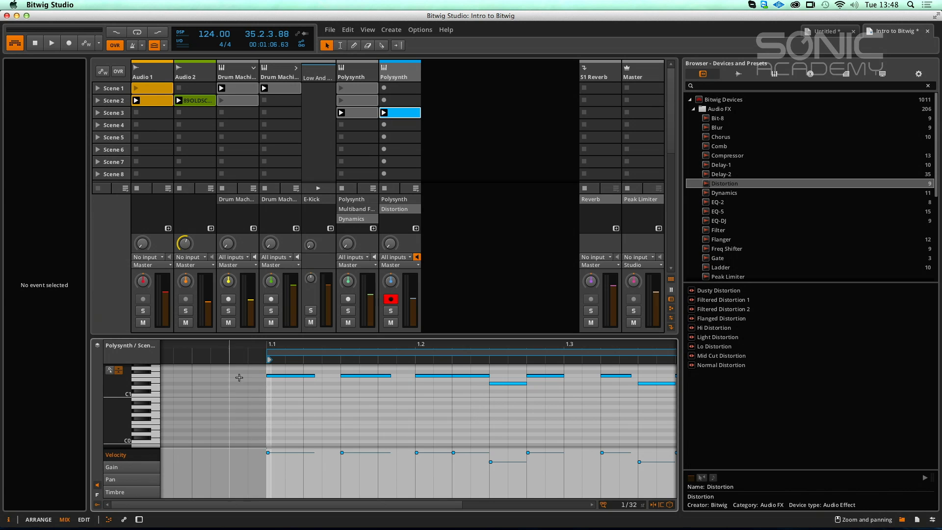
{"action": "scroll", "coordinate": [243, 381], "scroll_direction": "down", "scroll_amount": 1}
{"action": "scroll", "coordinate": [229, 393], "scroll_direction": "down", "scroll_amount": 1}
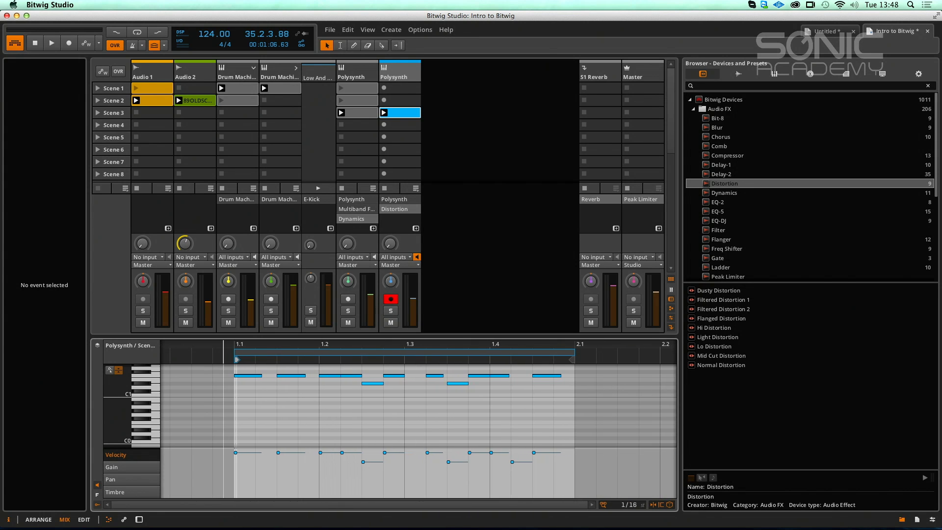
{"action": "left_click_drag", "start_coordinate": [584, 369], "coordinate": [232, 433]}
{"action": "left_click", "coordinate": [77, 442]}
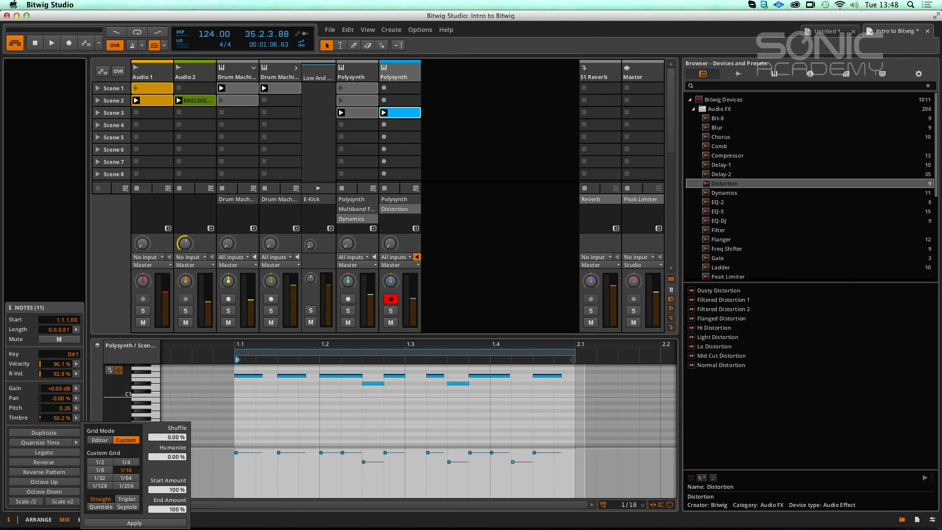
{"action": "left_click", "coordinate": [162, 525]}
{"action": "key", "text": "space"}
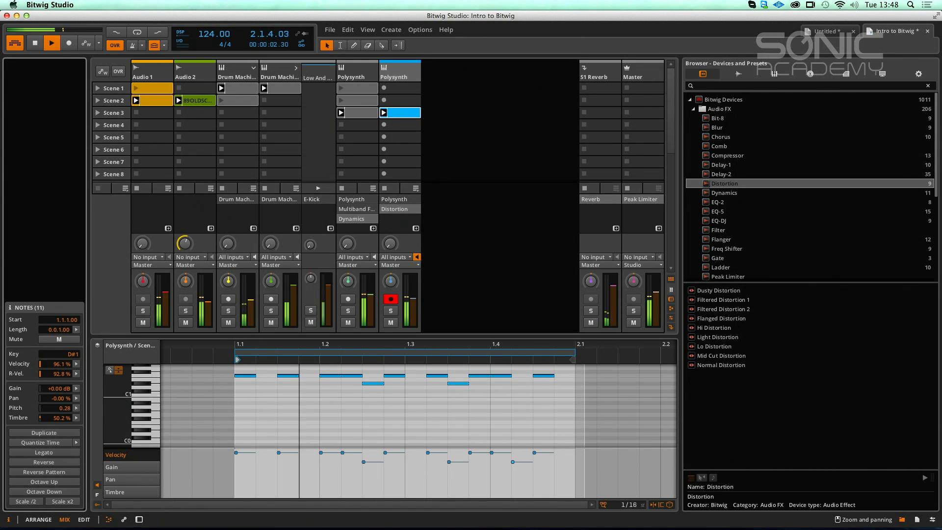
Shorten all the lower notes in the clip together to a length of about 0.0.0.49, and deselect them.
{"action": "scroll", "coordinate": [254, 385], "scroll_direction": "up", "scroll_amount": 2}
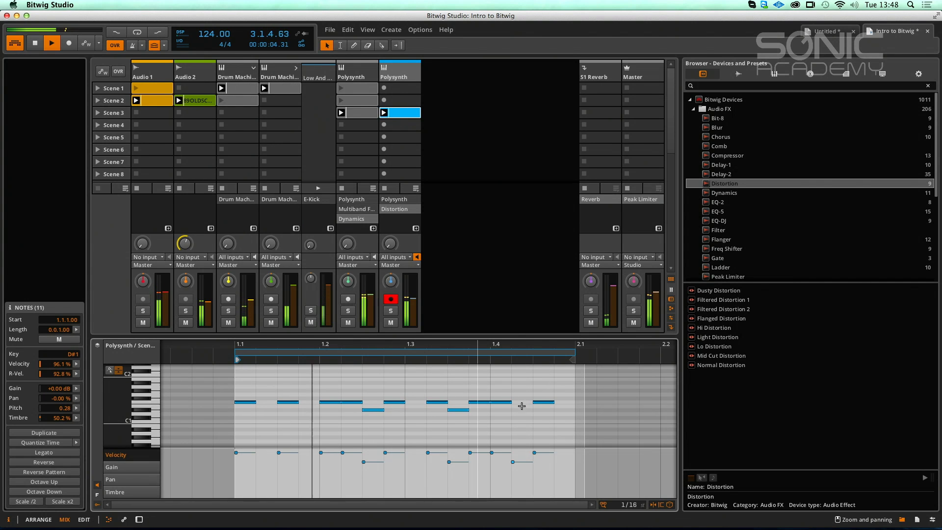
{"action": "left_click", "coordinate": [293, 397]}
{"action": "key", "text": "super+a"}
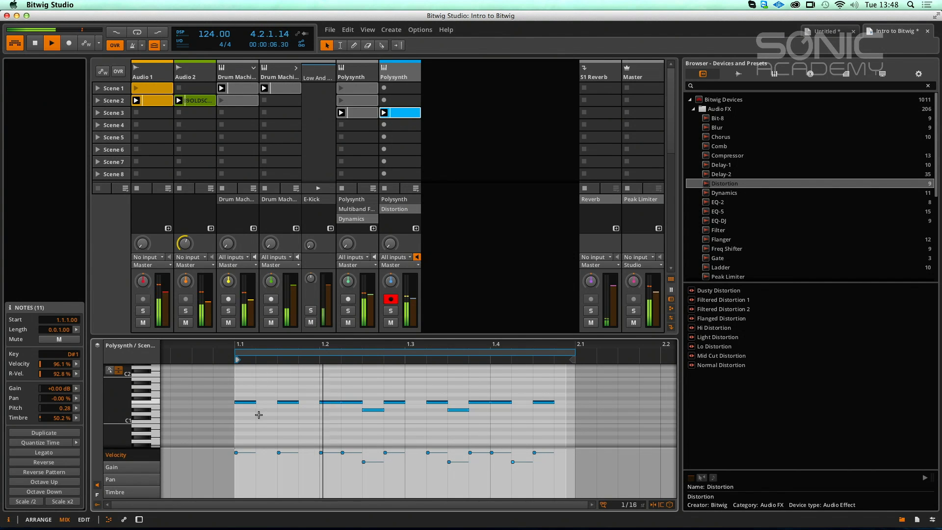
{"action": "left_click_drag", "start_coordinate": [255, 402], "coordinate": [243, 403]}
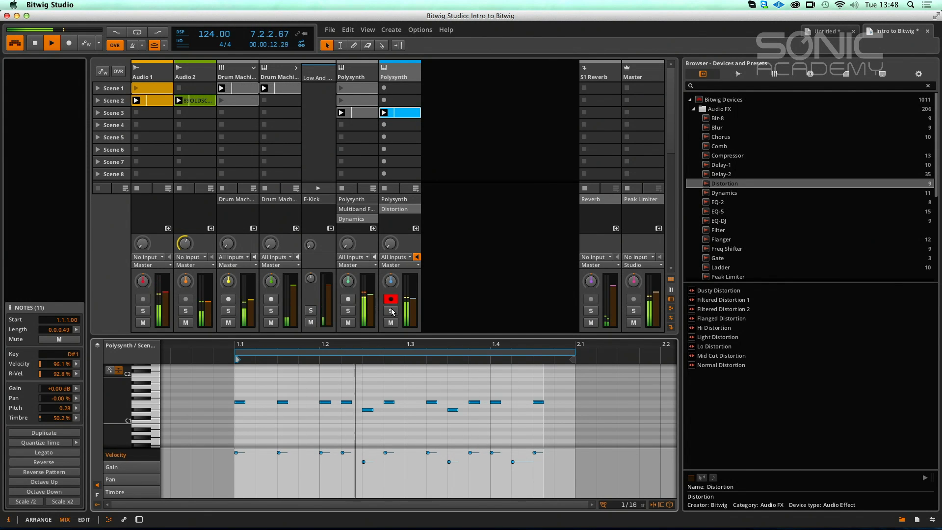
{"action": "left_click", "coordinate": [256, 402]}
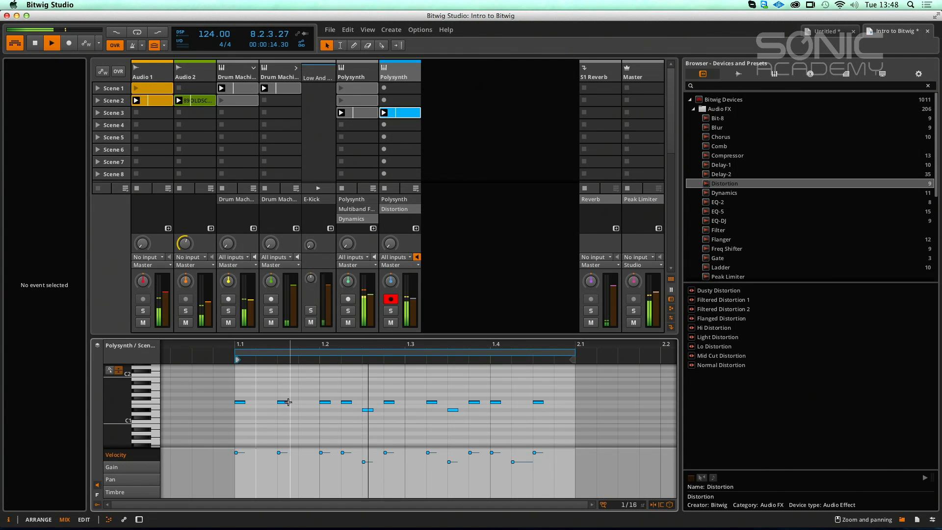
Solo the second Polysynth track and lengthen the F1 notes at 1.1.3 and 1.2.2 to about 0.0.1.00.
{"action": "left_click_drag", "start_coordinate": [288, 402], "coordinate": [303, 404]}
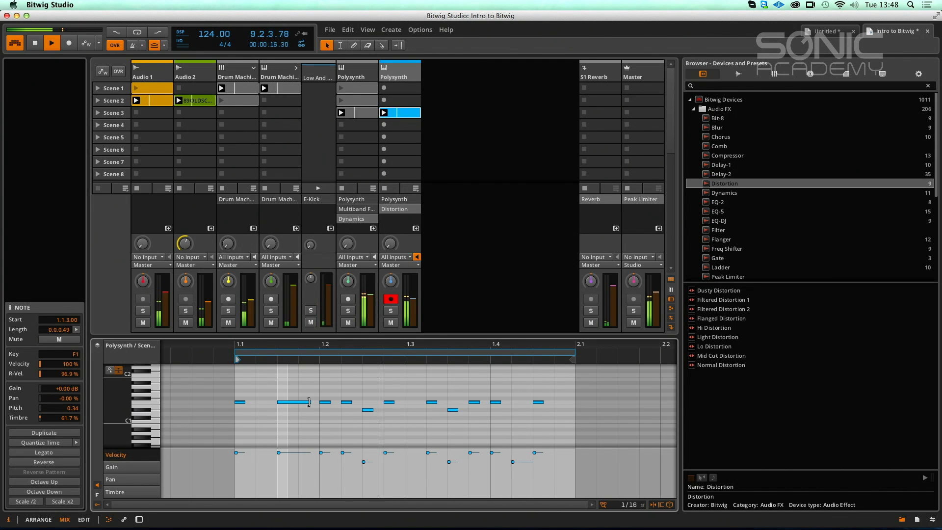
{"action": "key", "text": "s"}
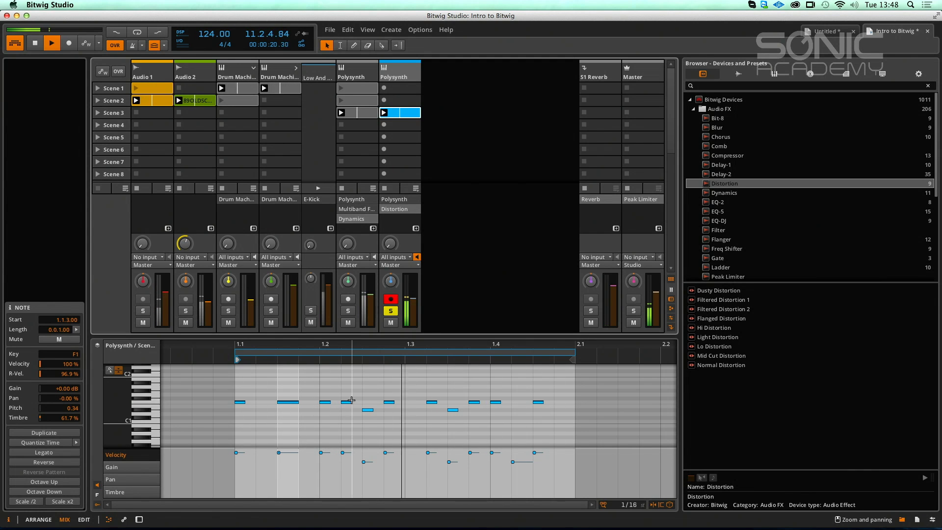
{"action": "left_click_drag", "start_coordinate": [349, 402], "coordinate": [363, 402]}
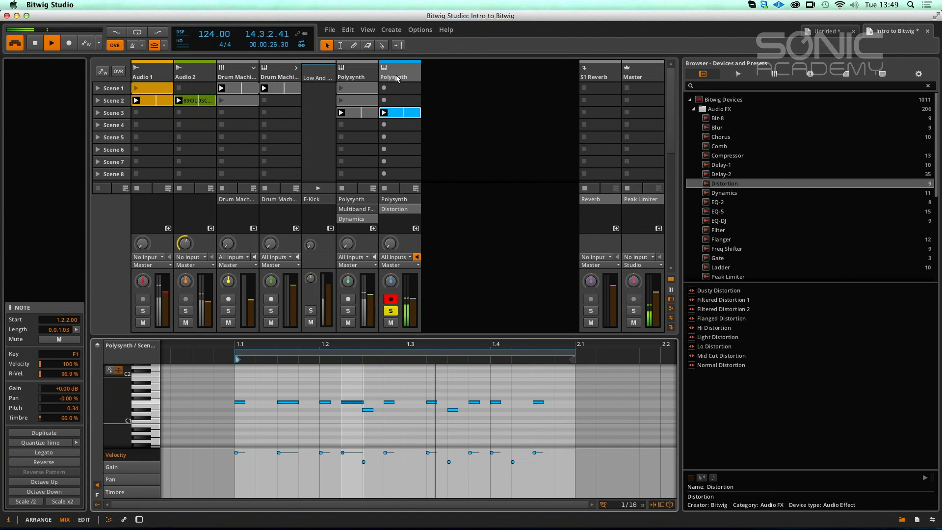
Switch the new track's Polysynth to mono mode and raise its Glide.
{"action": "key", "text": "d"}
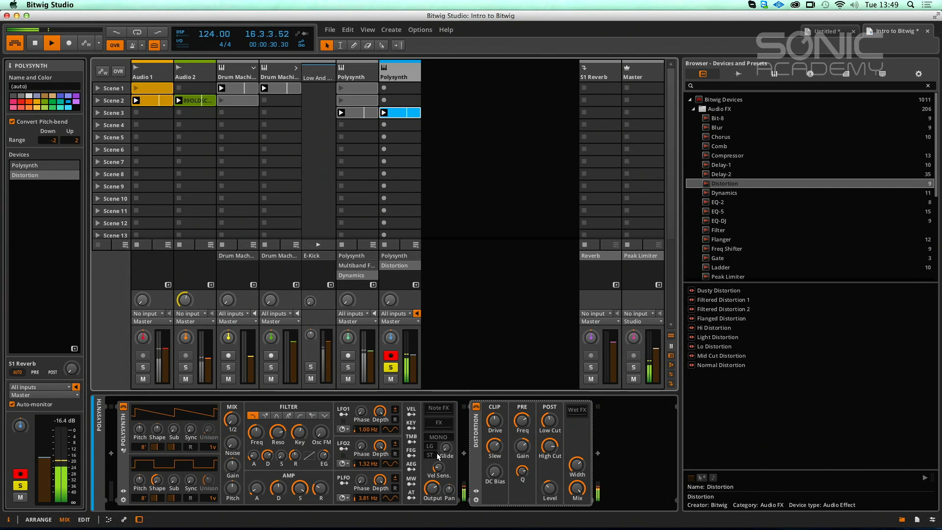
{"action": "left_click_drag", "start_coordinate": [446, 447], "coordinate": [443, 448]}
{"action": "left_click", "coordinate": [438, 438]}
{"action": "left_click_drag", "start_coordinate": [440, 454], "coordinate": [446, 452]}
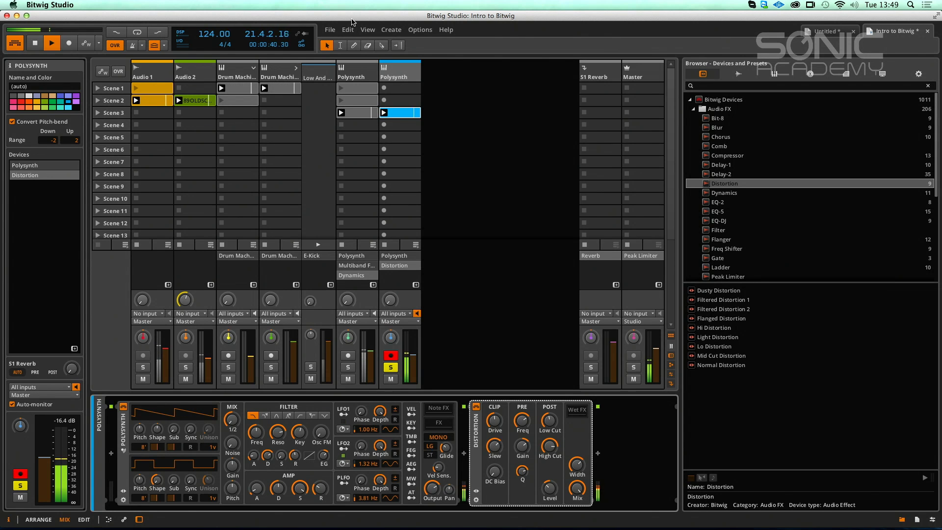
Reopen the soloed track's Scene 3 clip and lengthen the F1 note at 1.4.1 to about 0.0.1.40.
{"action": "double_click", "coordinate": [400, 116]}
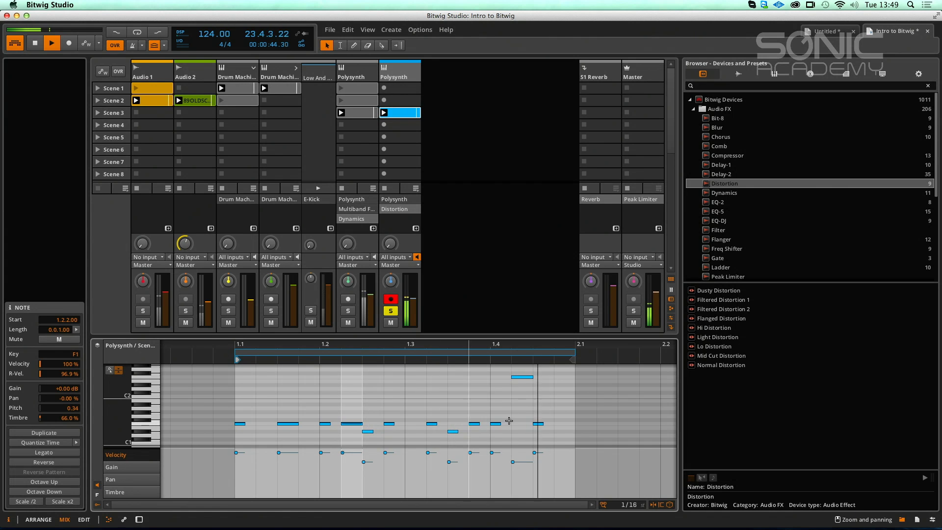
{"action": "left_click_drag", "start_coordinate": [500, 423], "coordinate": [514, 427]}
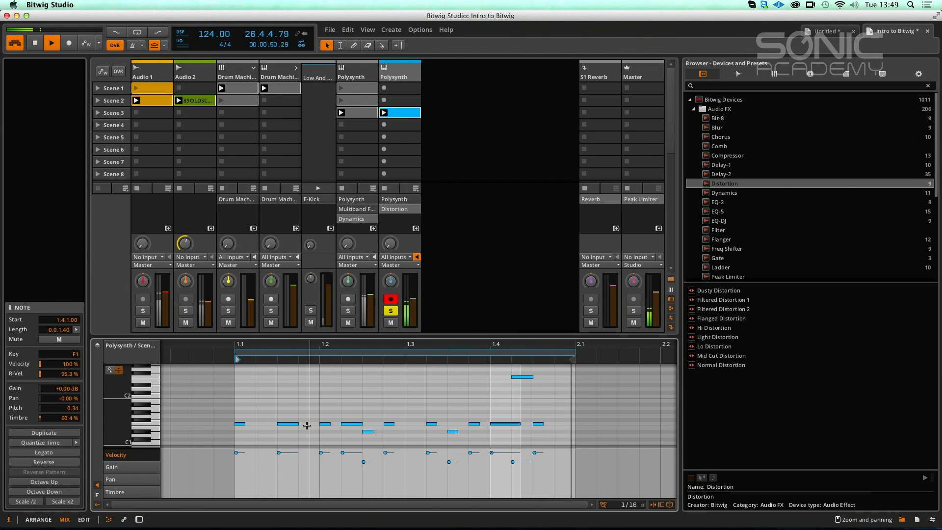
Add an F2 note at 1.1.4 about 0.0.1.19 long, and lengthen the F1 note at 1.2.1 to about 0.0.1.03.
{"action": "double_click", "coordinate": [309, 373]}
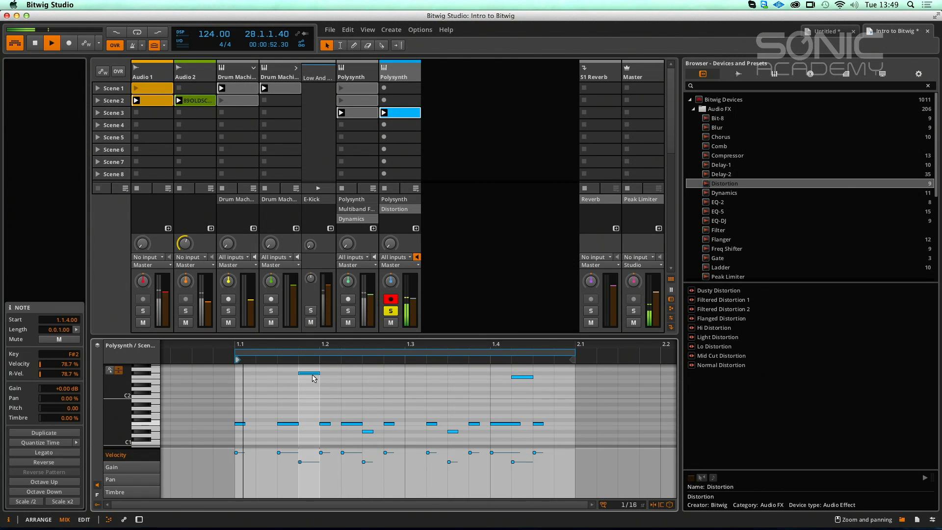
{"action": "left_click_drag", "start_coordinate": [312, 374], "coordinate": [312, 378]}
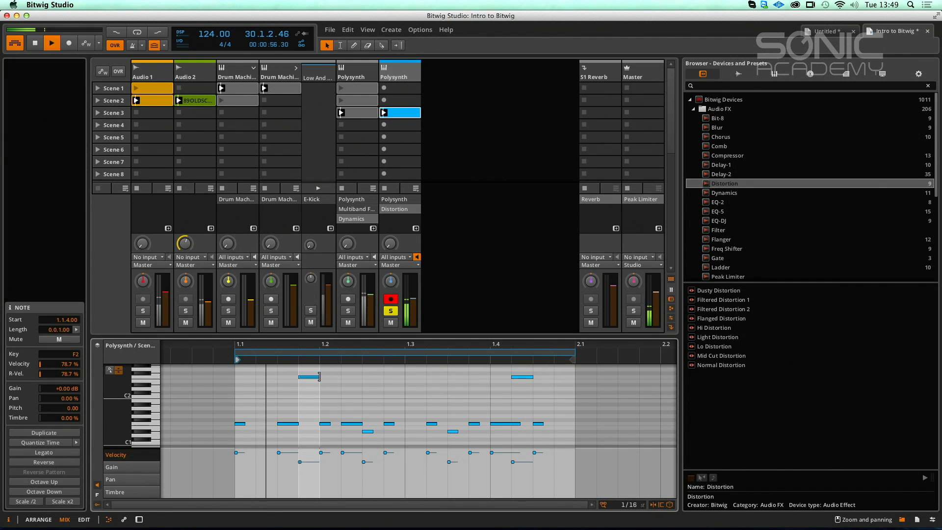
{"action": "left_click_drag", "start_coordinate": [321, 376], "coordinate": [324, 375]}
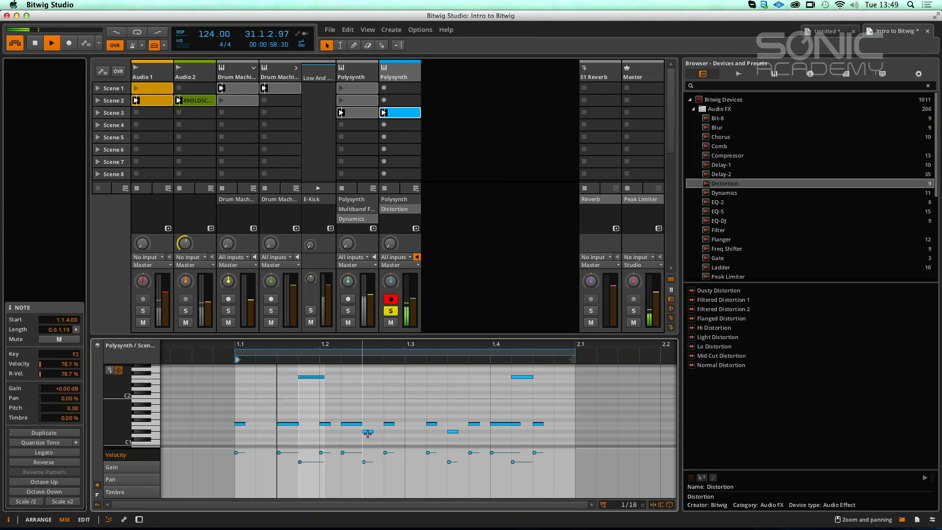
{"action": "left_click_drag", "start_coordinate": [330, 424], "coordinate": [342, 423]}
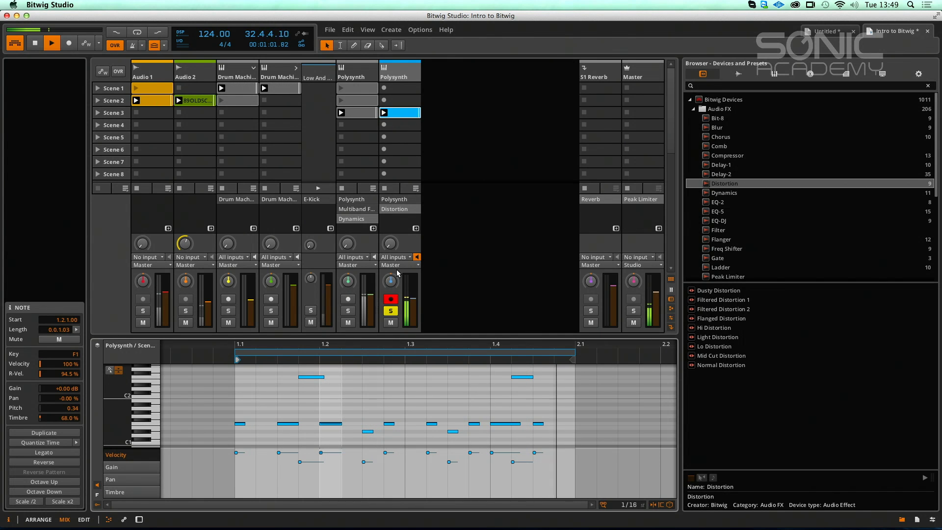
Adjust the new Polysynth's Glide time to about 125 ms while the clip plays.
{"action": "left_click", "coordinate": [400, 73]}
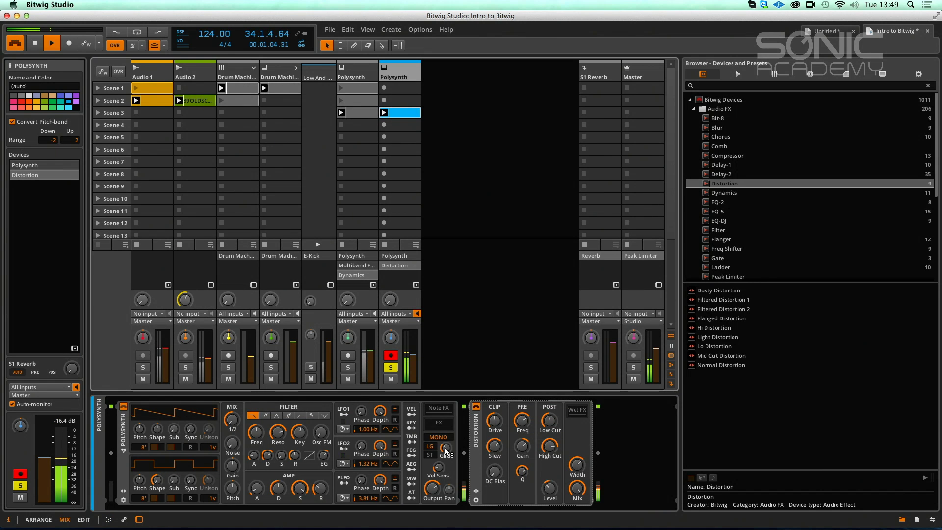
{"action": "left_click_drag", "start_coordinate": [446, 452], "coordinate": [447, 449]}
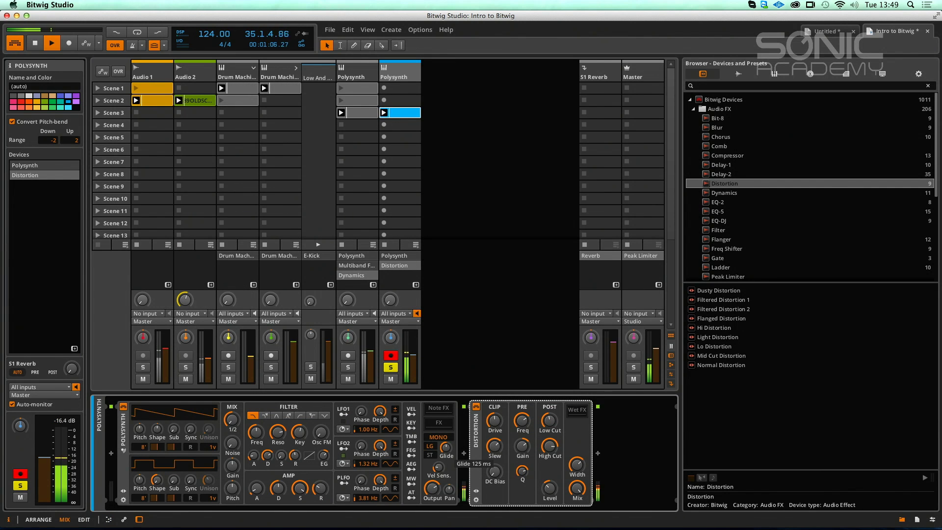
{"action": "left_click_drag", "start_coordinate": [446, 449], "coordinate": [446, 450]}
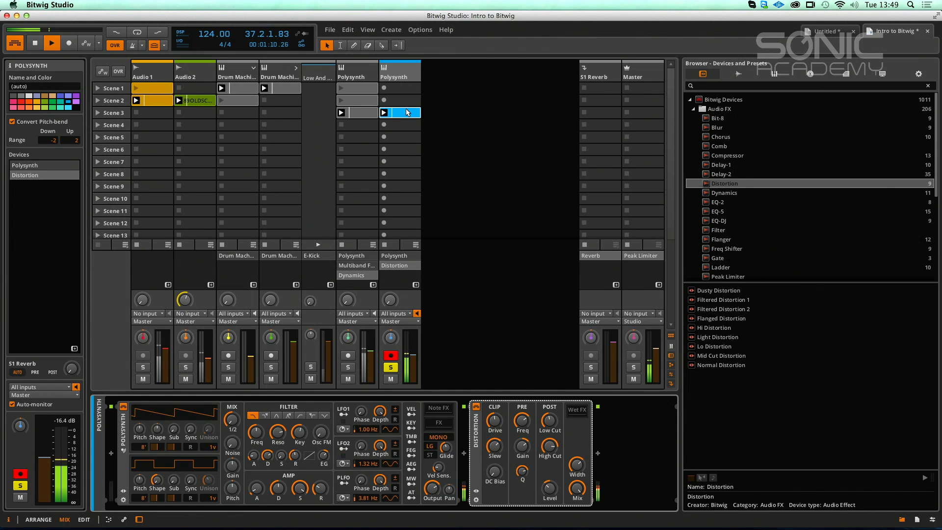
Lengthen the clip's F1 note at 1.1.3 to about 0.0.1.23 and trim the F2 note at 1.1.4 to 0.0.1.00.
{"action": "double_click", "coordinate": [407, 113]}
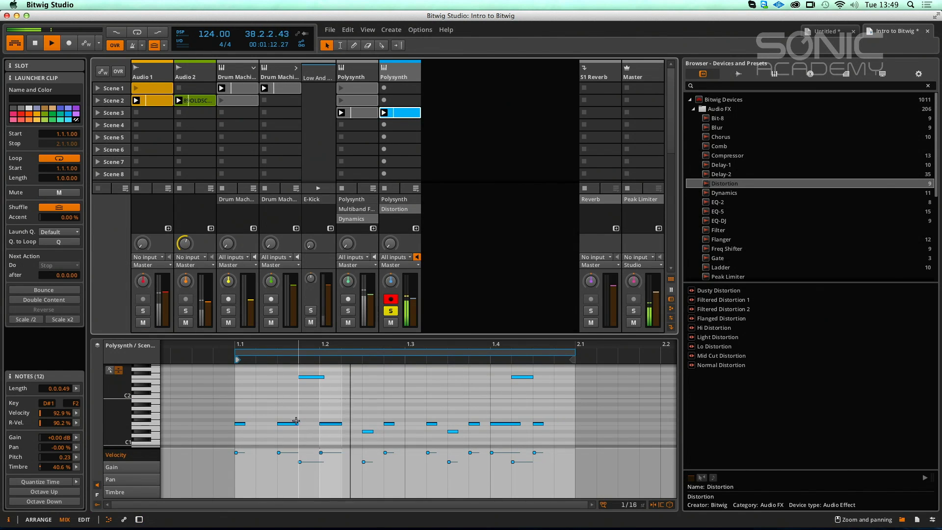
{"action": "left_click", "coordinate": [297, 423]}
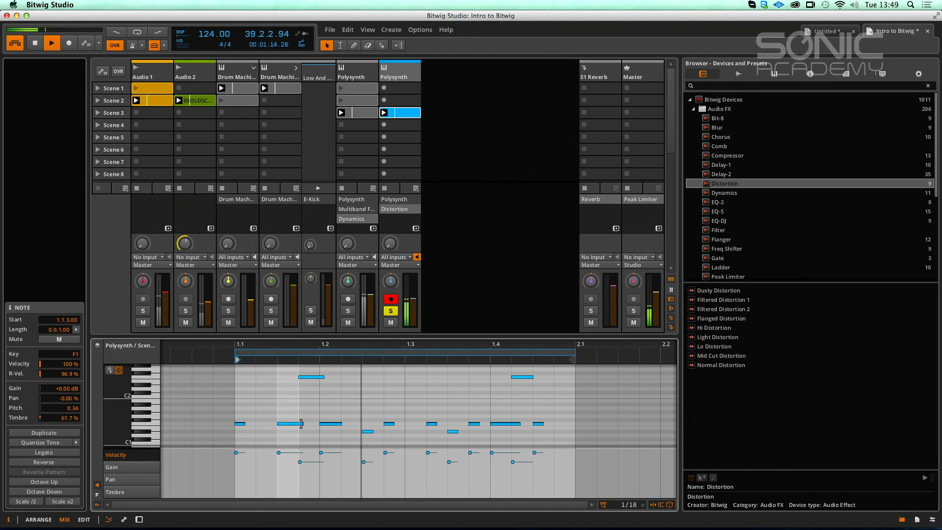
{"action": "left_click_drag", "start_coordinate": [301, 424], "coordinate": [304, 424]}
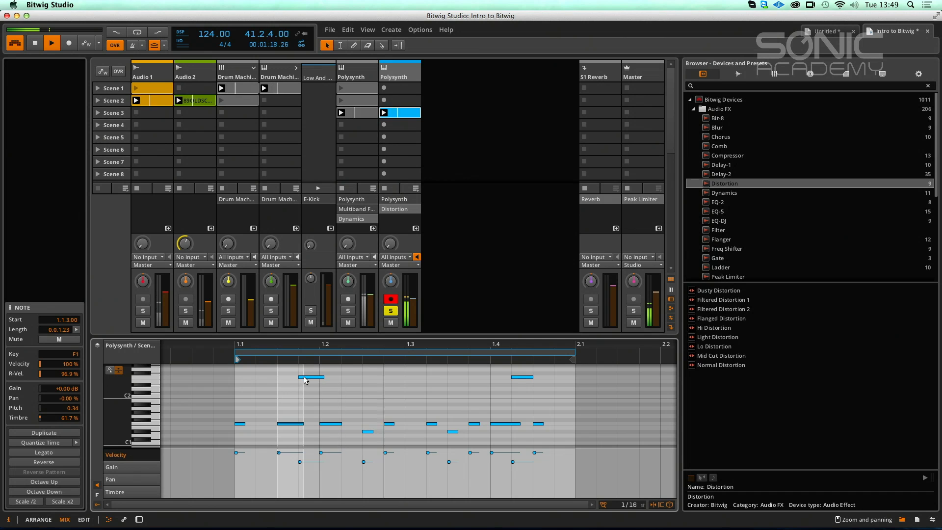
{"action": "left_click_drag", "start_coordinate": [324, 378], "coordinate": [319, 377]}
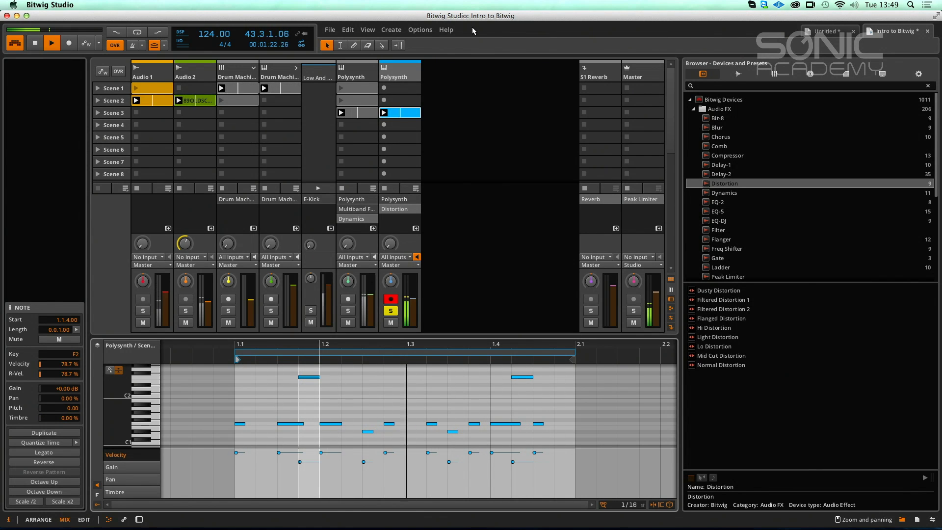
Reopen the gliding Polysynth track's devices and adjust its filter frequency in the full mix, toggling the track's solo to compare.
{"action": "left_click", "coordinate": [410, 68]}
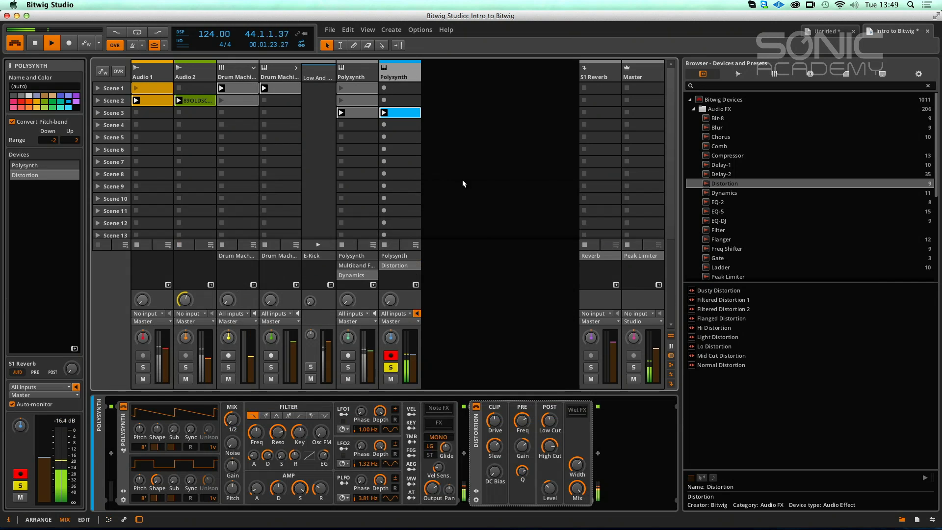
{"action": "left_click", "coordinate": [446, 447]}
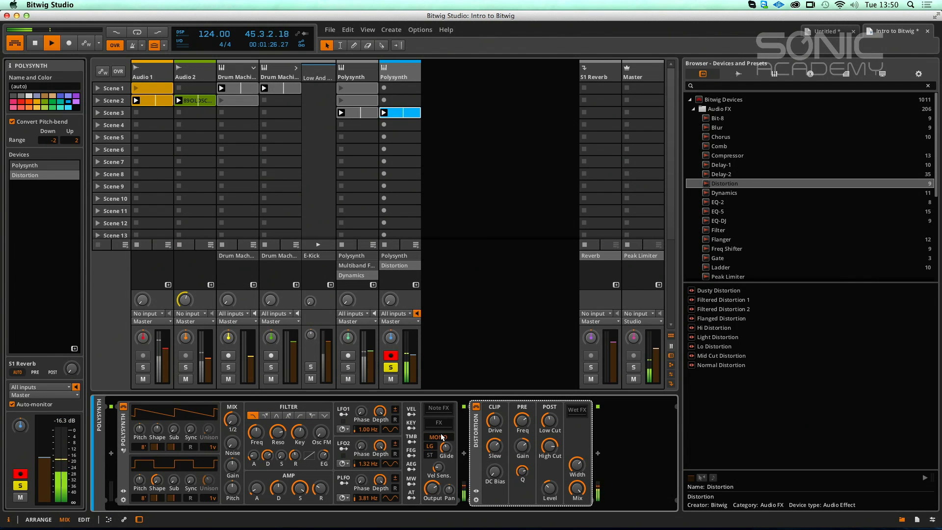
{"action": "left_click", "coordinate": [391, 367]}
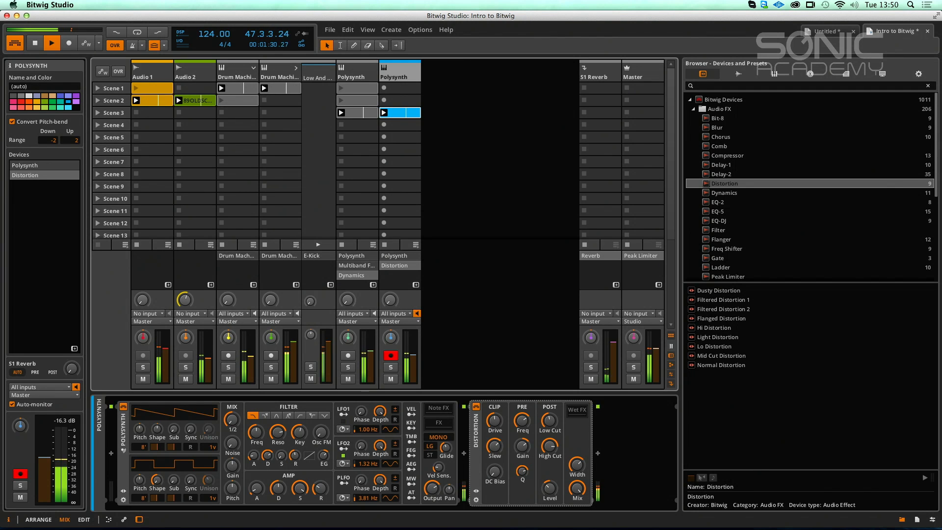
{"action": "left_click", "coordinate": [256, 432]}
{"action": "left_click_drag", "start_coordinate": [256, 432], "coordinate": [256, 445]}
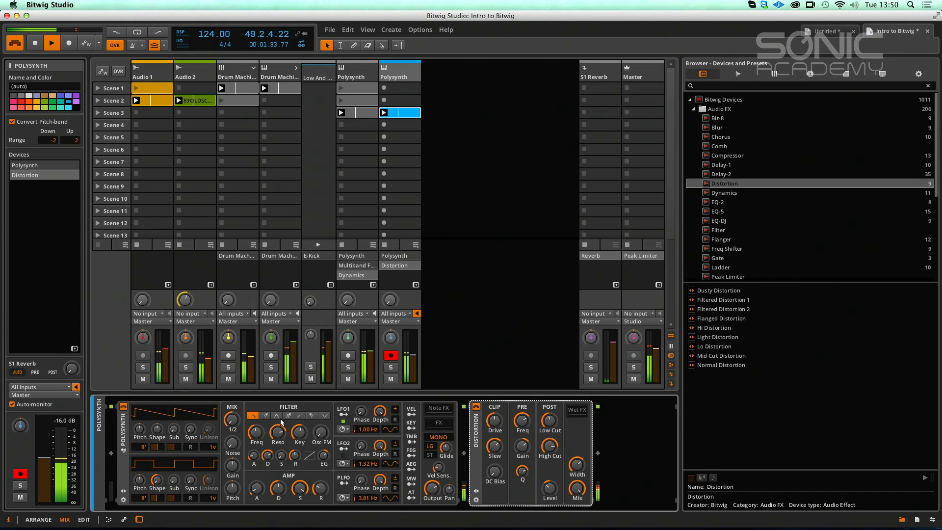
{"action": "left_click", "coordinate": [391, 368]}
{"action": "key", "text": "space"}
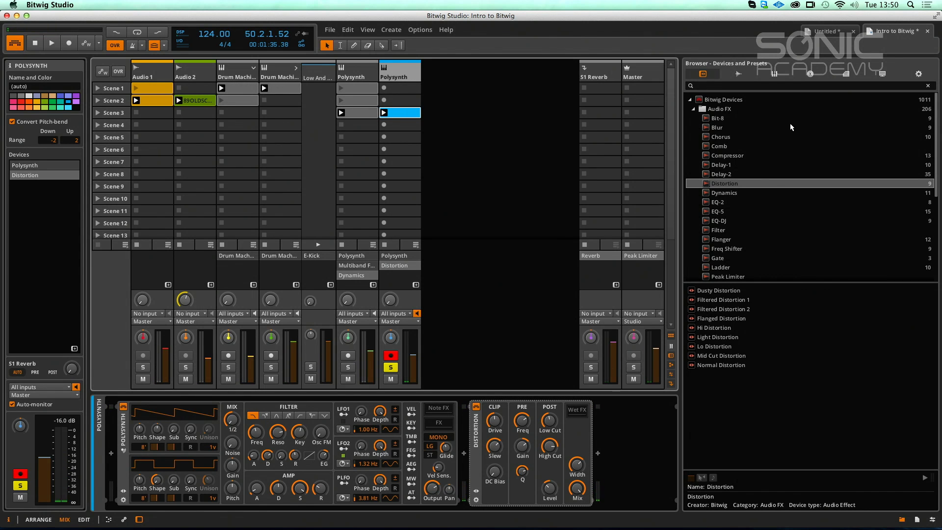
Add a Delay-2 to the Master track and set the soloed track's Distortion EQ Low Cut to about 505 Hz.
{"action": "left_click_drag", "start_coordinate": [720, 175], "coordinate": [640, 265]}
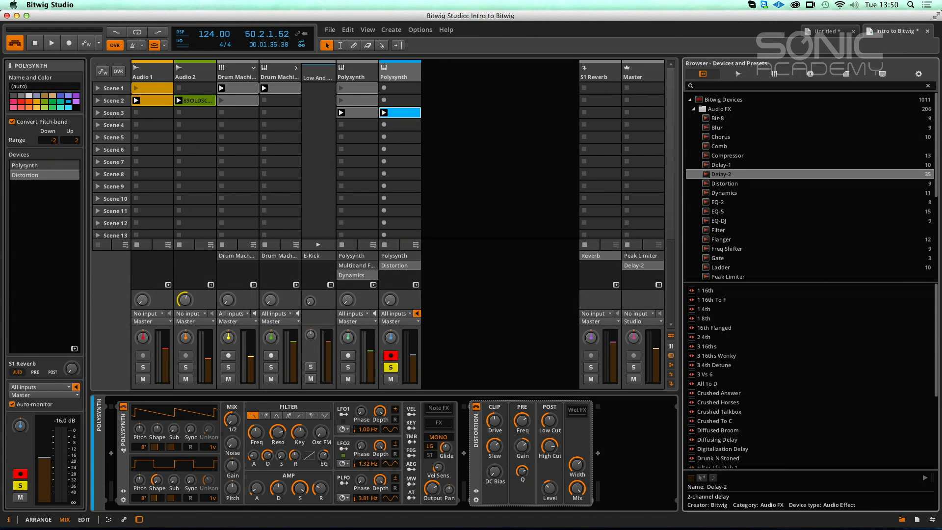
{"action": "key", "text": "space"}
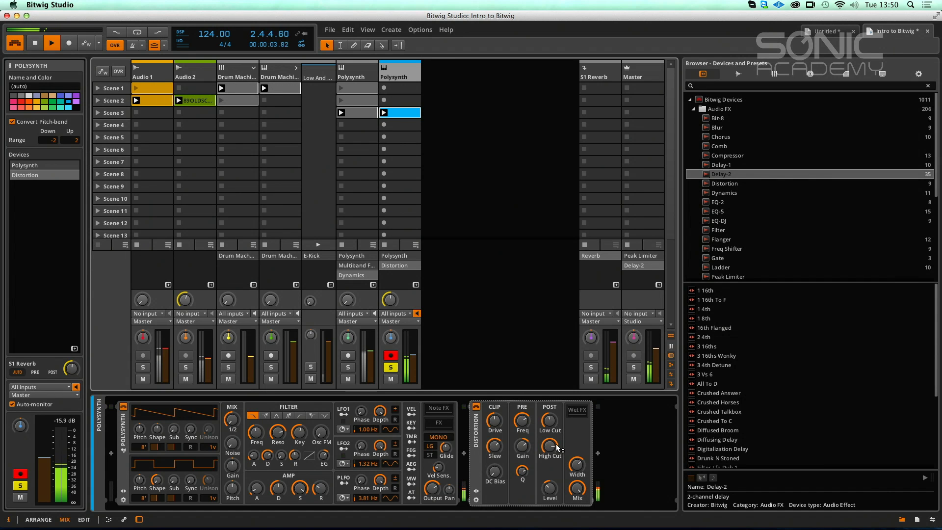
{"action": "left_click_drag", "start_coordinate": [548, 424], "coordinate": [548, 422]}
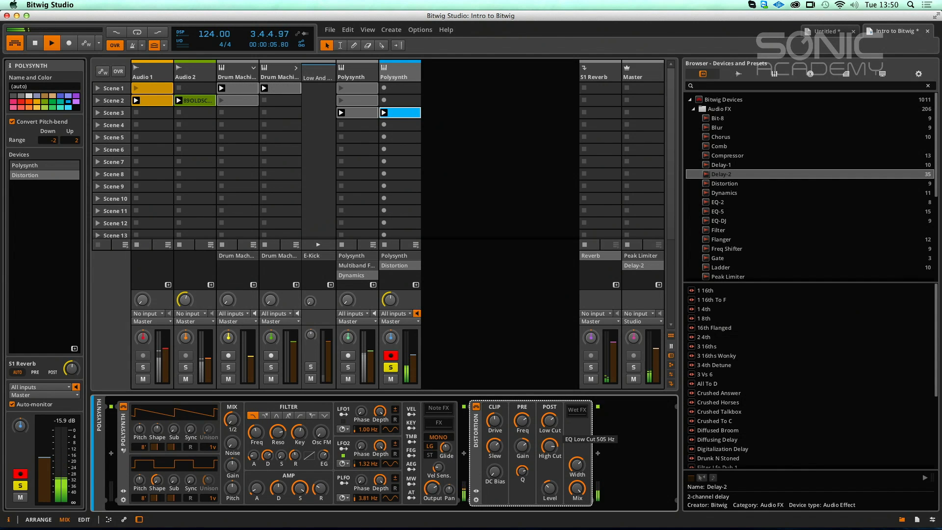
Create a second effect track and move the Delay-2 from the Master track onto it.
{"action": "left_click", "coordinate": [642, 72]}
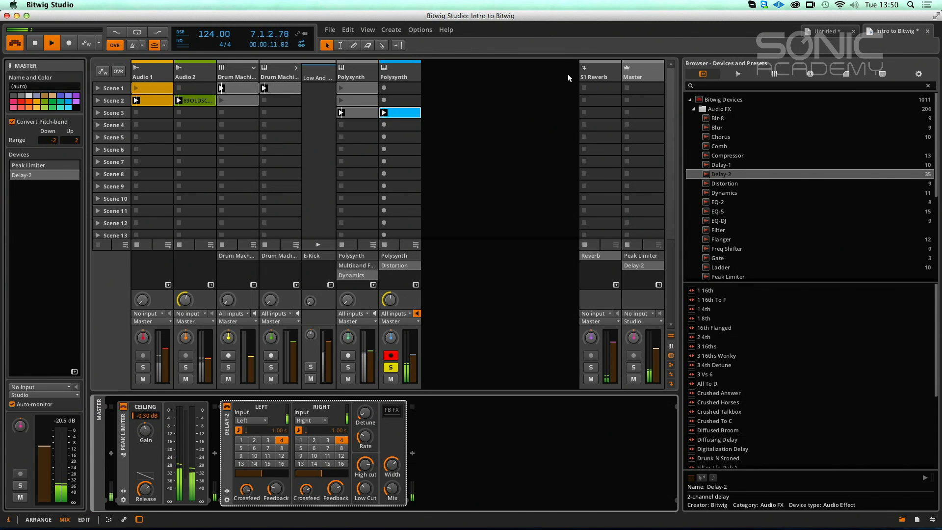
{"action": "right_click", "coordinate": [604, 77]}
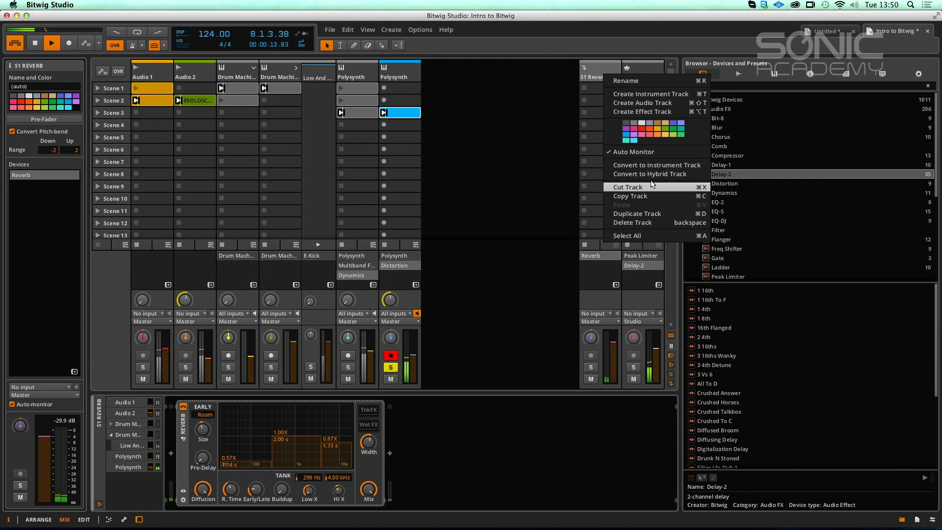
{"action": "left_click", "coordinate": [648, 112]}
{"action": "left_click_drag", "start_coordinate": [638, 241], "coordinate": [567, 123]}
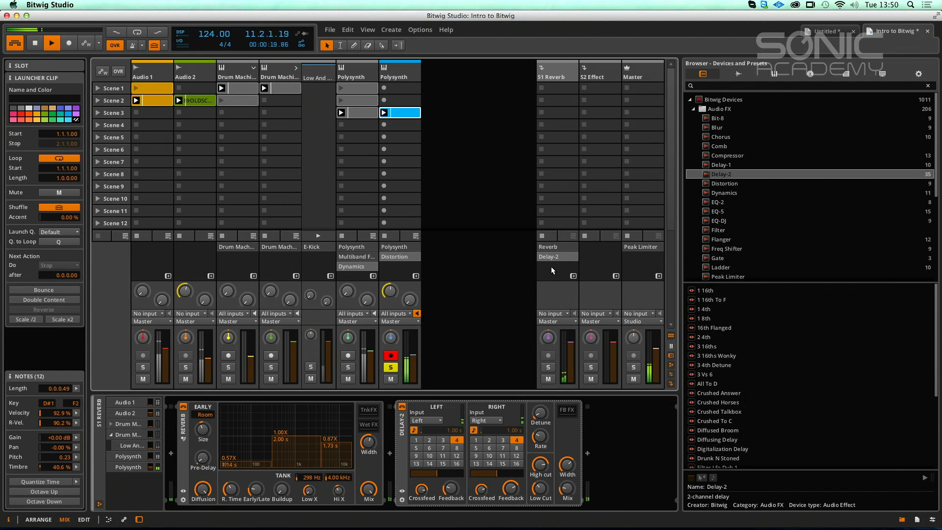
{"action": "left_click_drag", "start_coordinate": [555, 260], "coordinate": [588, 255]}
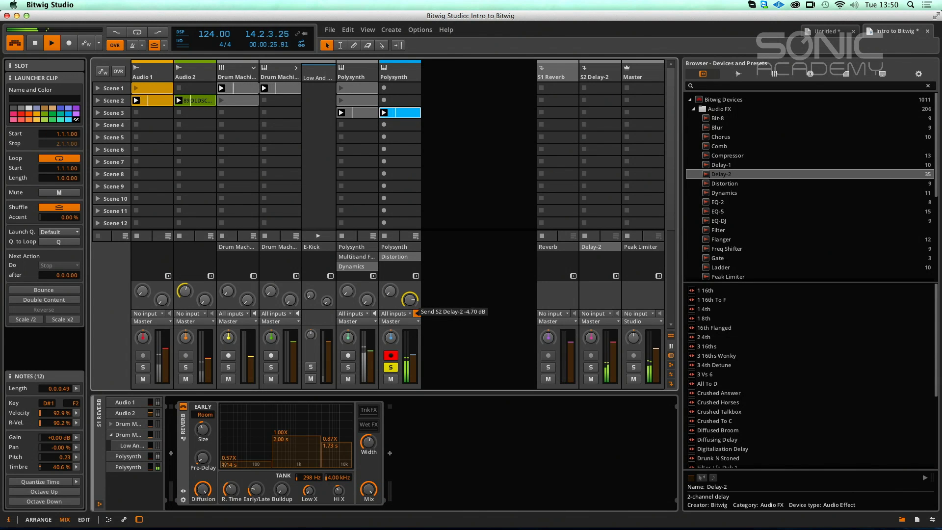
Set Delay-2's left and right times to 3, its Low Cut to about 276 Hz, and the soloed Polysynth's send to about -1.47 dB.
{"action": "left_click_drag", "start_coordinate": [409, 299], "coordinate": [407, 303]}
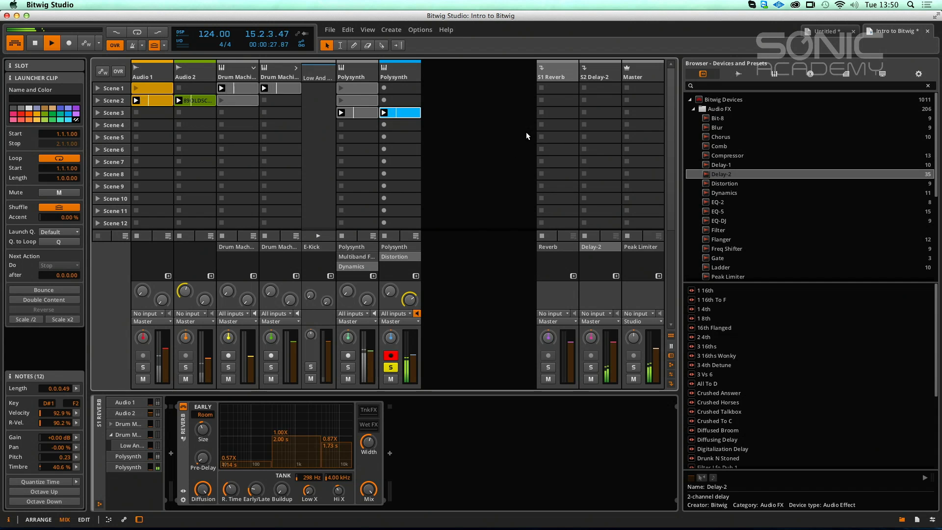
{"action": "left_click", "coordinate": [595, 76]}
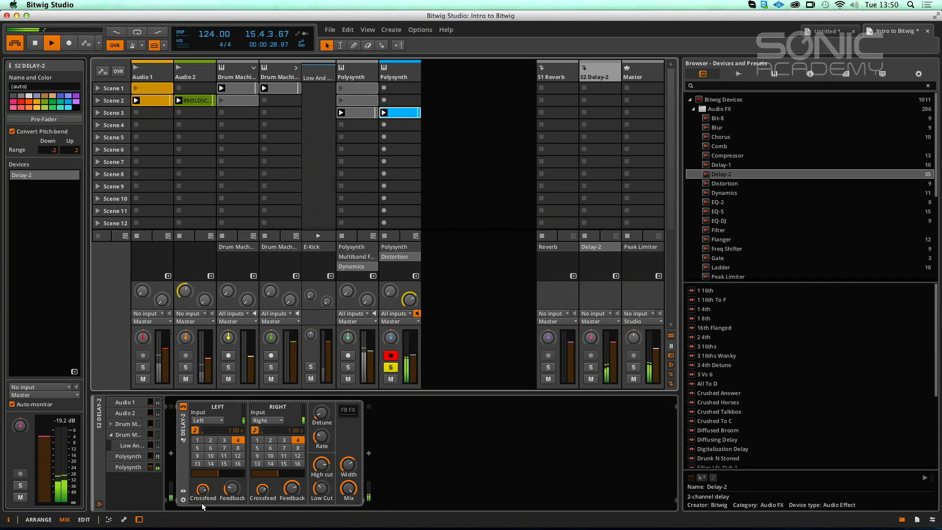
{"action": "left_click", "coordinate": [224, 440]}
{"action": "left_click", "coordinate": [284, 440]}
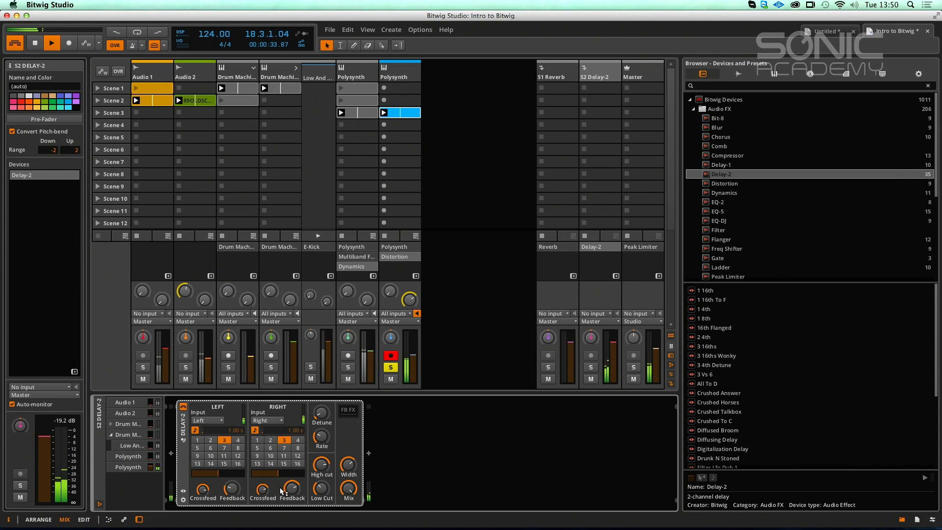
{"action": "left_click_drag", "start_coordinate": [331, 471], "coordinate": [330, 470]}
{"action": "left_click", "coordinate": [325, 489]}
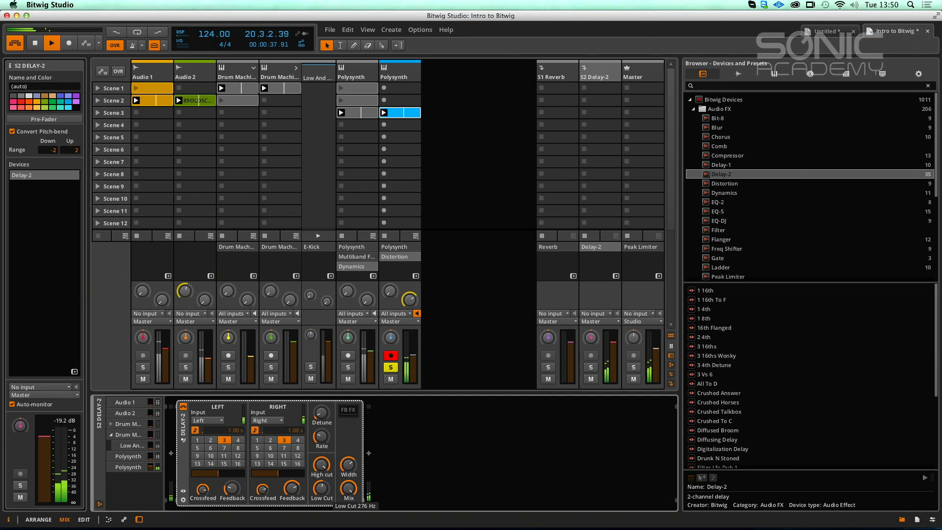
{"action": "left_click", "coordinate": [409, 299]}
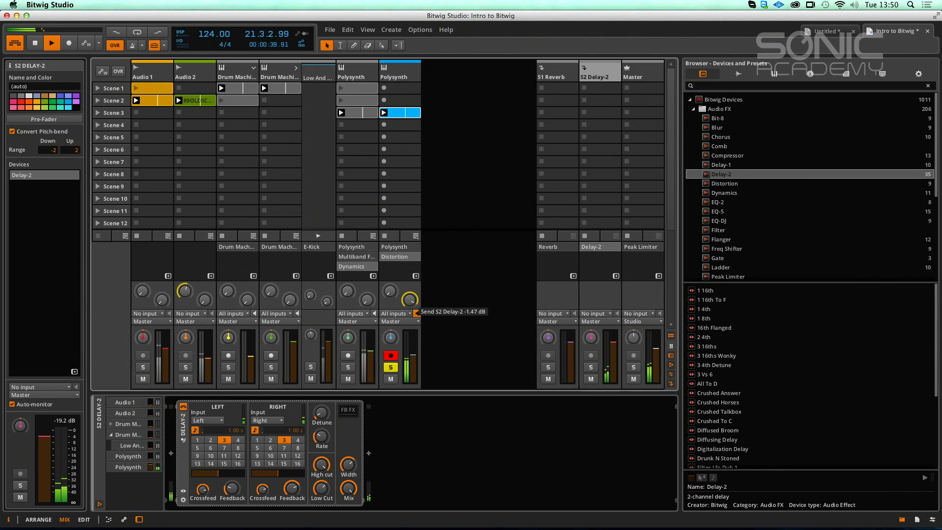
Set the soloed Polysynth's filter frequency to about 339 Hz, then unsolo the track and audition the full mix.
{"action": "left_click", "coordinate": [404, 78]}
{"action": "left_click", "coordinate": [259, 433]}
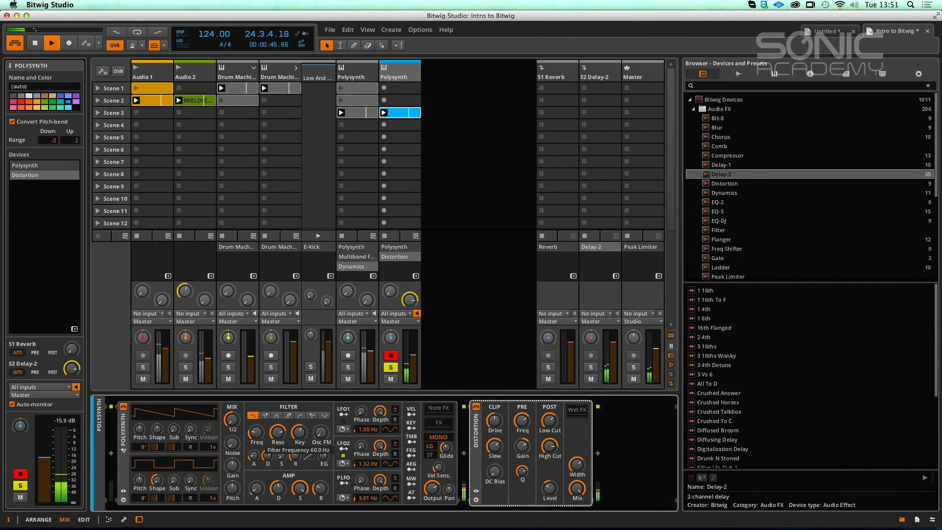
{"action": "left_click_drag", "start_coordinate": [256, 431], "coordinate": [256, 426]}
{"action": "left_click", "coordinate": [324, 456]}
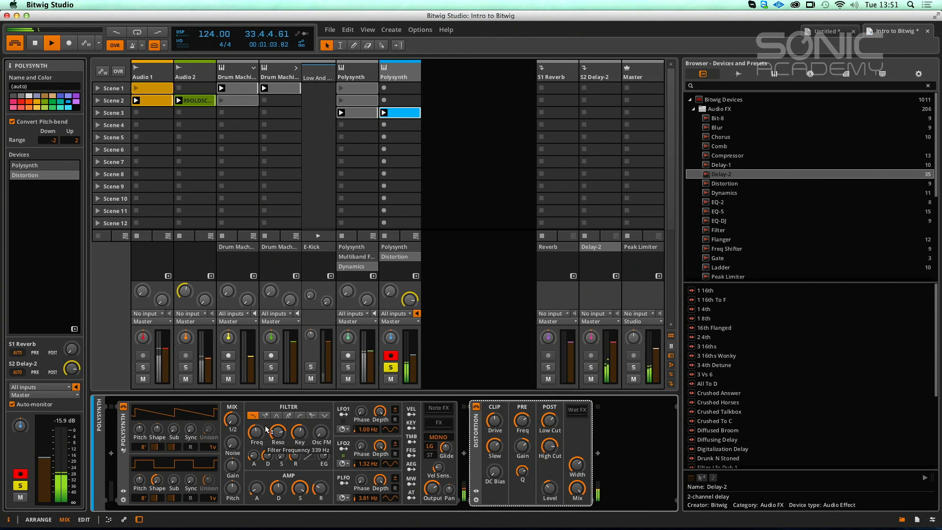
{"action": "left_click", "coordinate": [391, 367]}
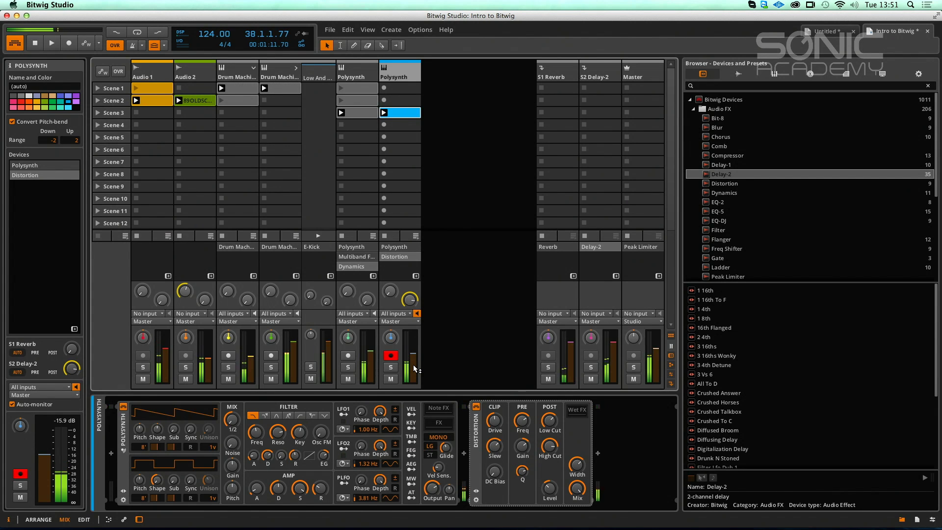
{"action": "key", "text": "space"}
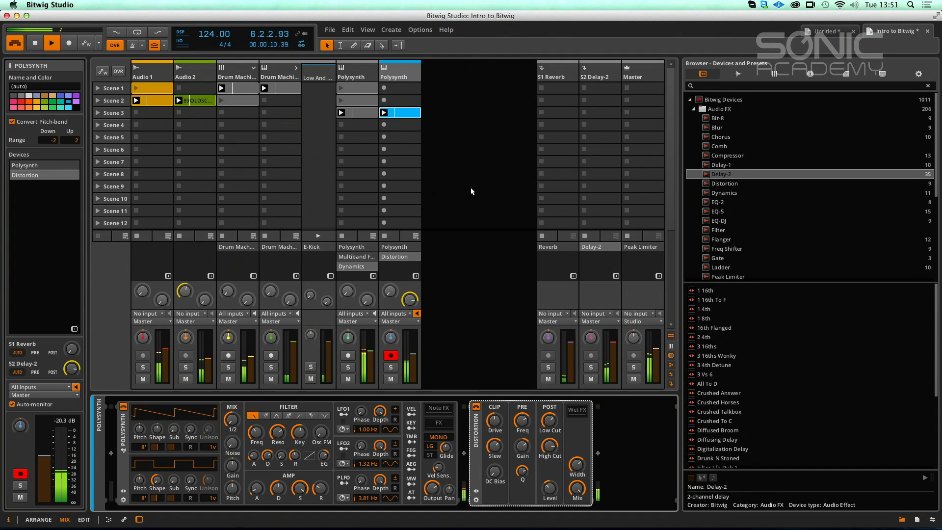
{"action": "key", "text": "space"}
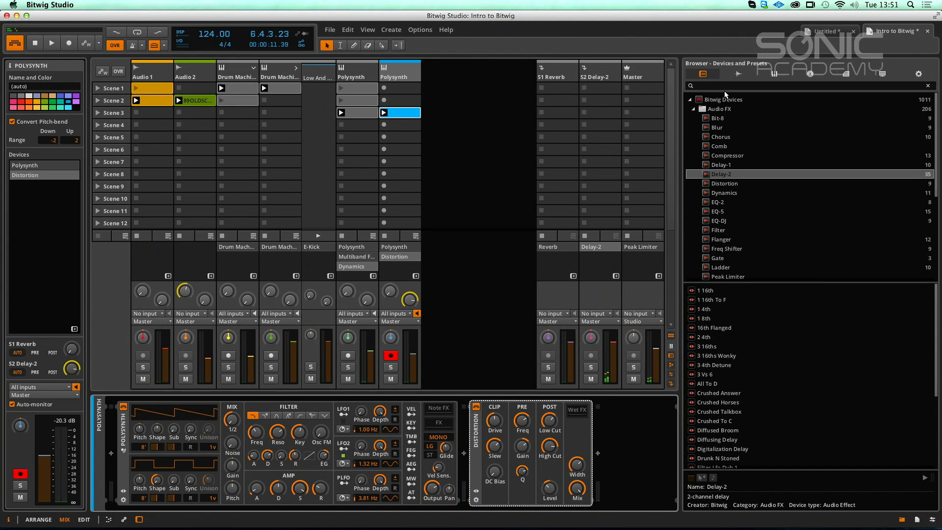
Add a new instrument track with a Polysynth from the Instruments devices.
{"action": "left_click", "coordinate": [693, 109]}
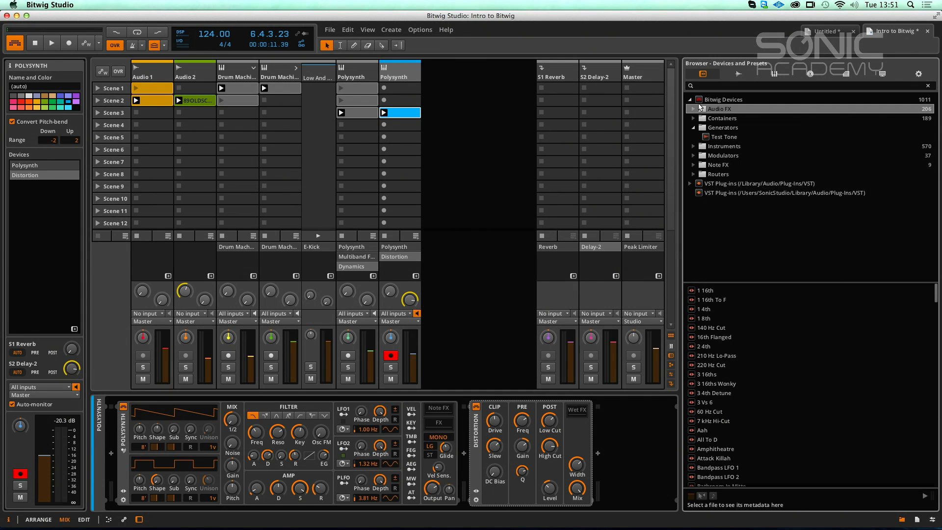
{"action": "left_click", "coordinate": [694, 146]}
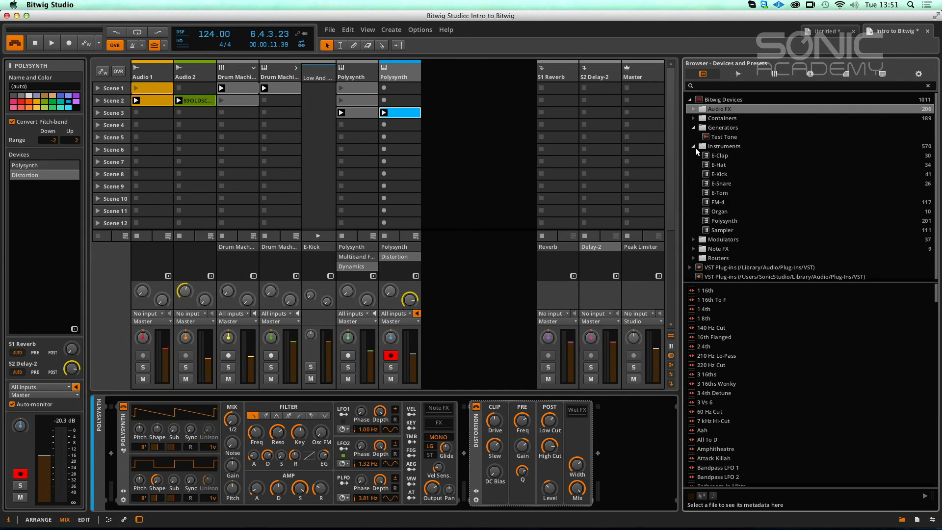
{"action": "left_click_drag", "start_coordinate": [730, 224], "coordinate": [467, 116]}
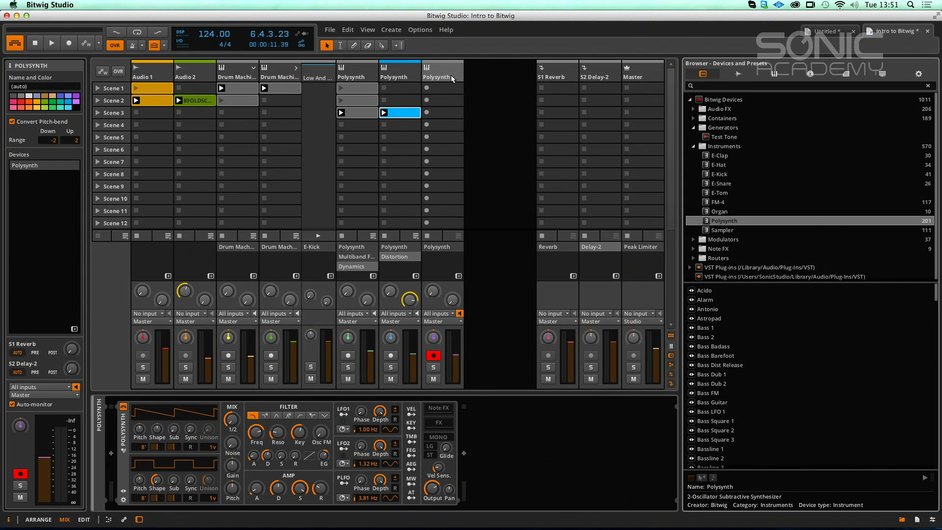
{"action": "left_click", "coordinate": [122, 493]}
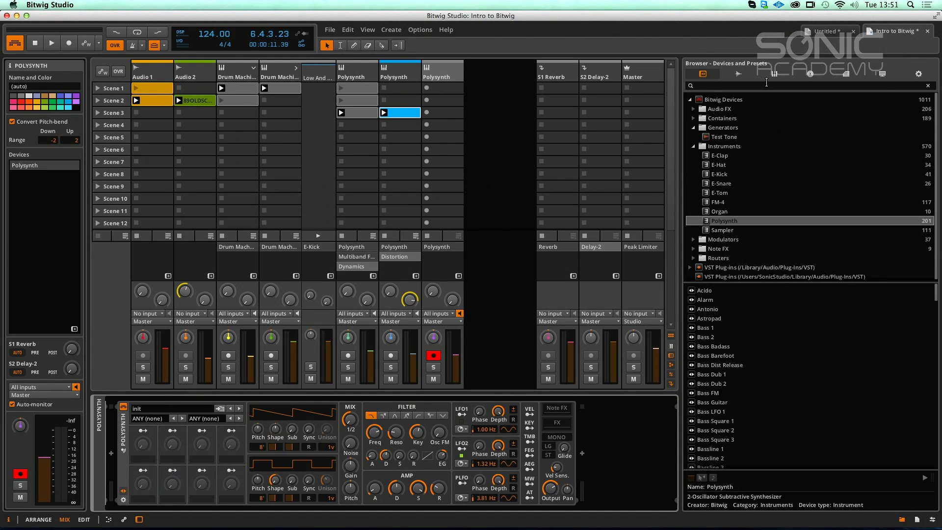
Search the presets for "String", load String Ensemble on the new Polysynth track and start playback of the mix.
{"action": "left_click", "coordinate": [766, 85]}
{"action": "type", "text": "String"}
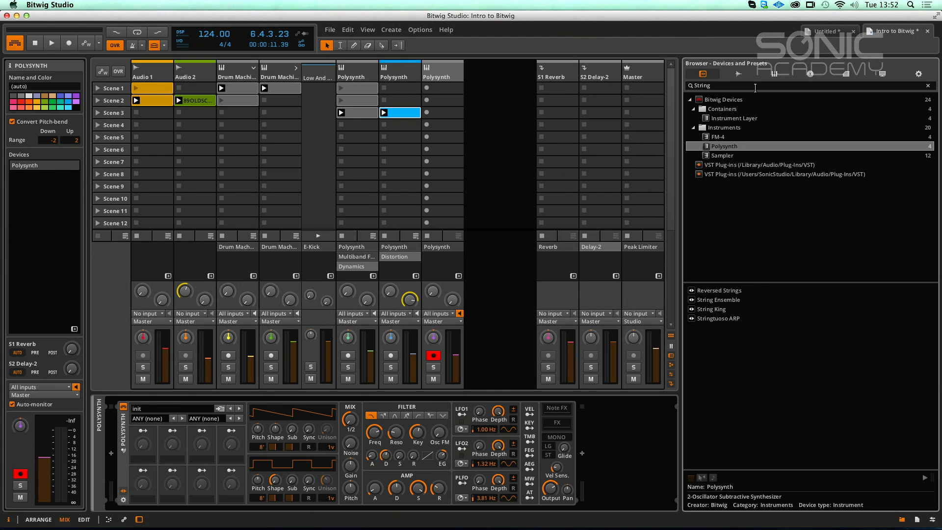
{"action": "left_click_drag", "start_coordinate": [724, 301], "coordinate": [447, 75]}
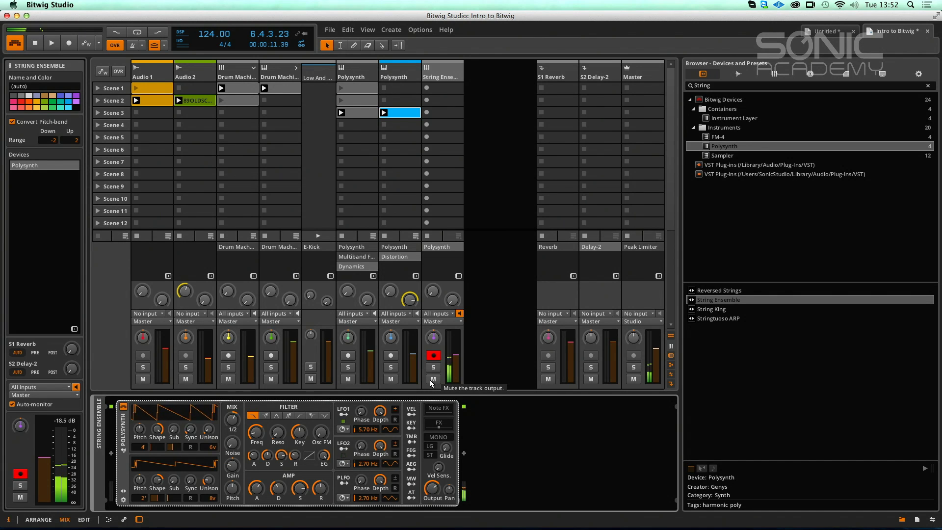
{"action": "key", "text": "space"}
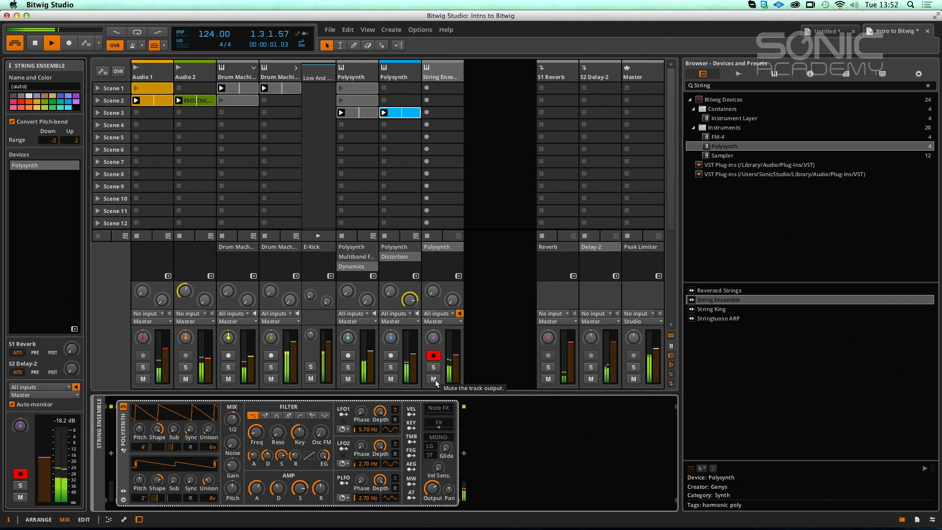
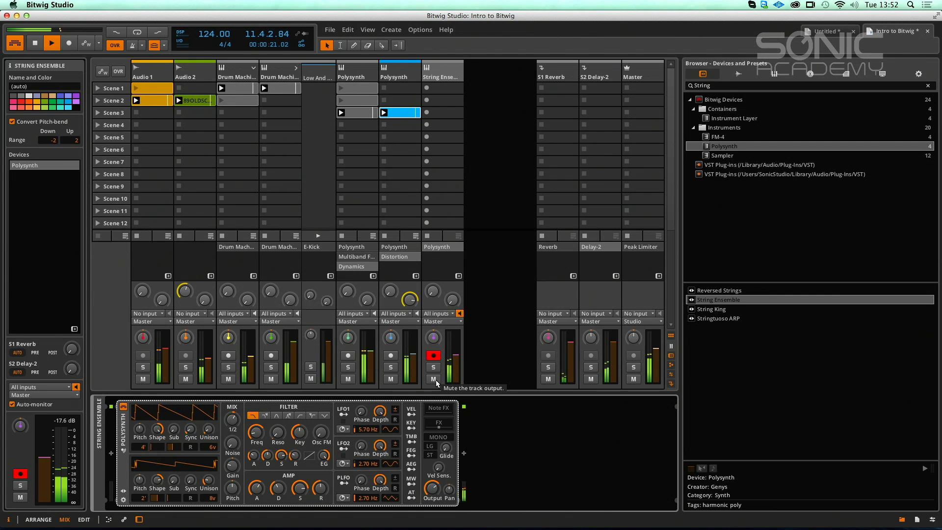
{"action": "left_click", "coordinate": [427, 113]}
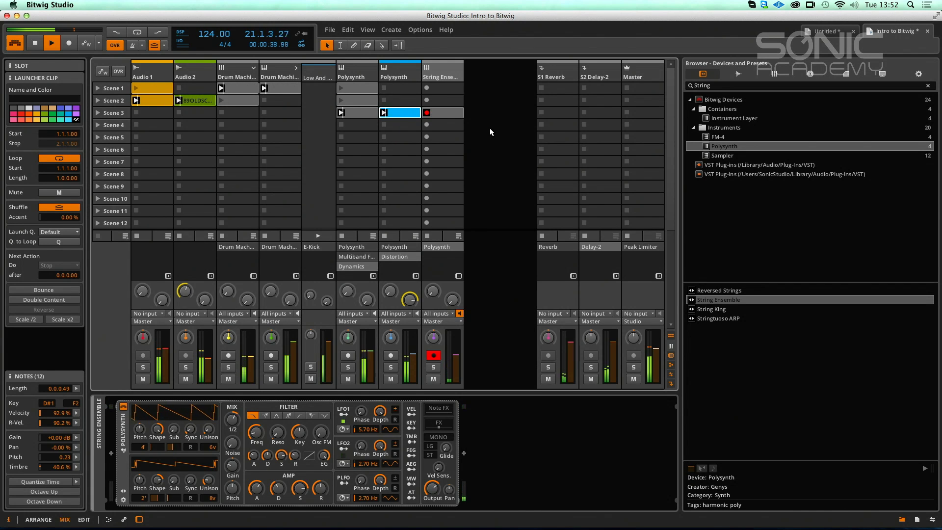
{"action": "key", "text": "space"}
{"action": "left_click", "coordinate": [460, 113]}
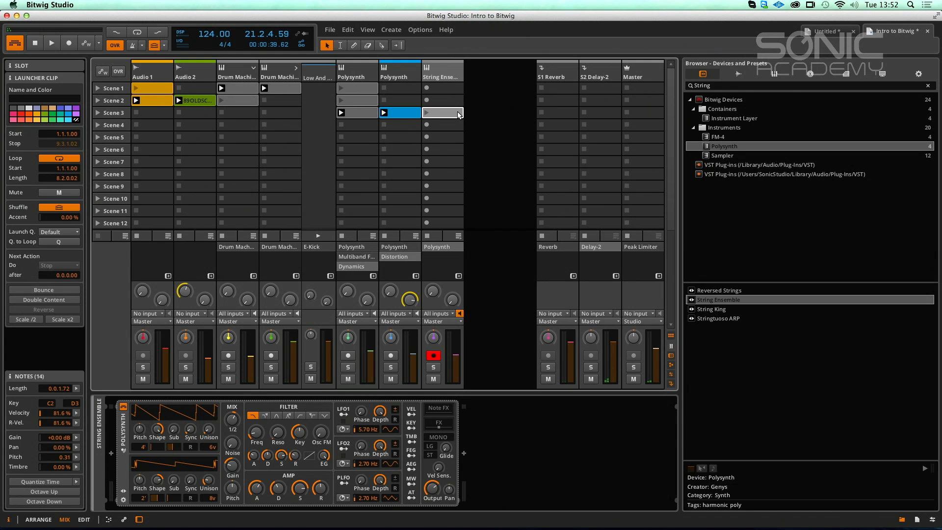
{"action": "key", "text": "Delete"}
Record a chord part into the String Ensemble track's Scene 3 slot during playback, then open the recorded clip for editing.
{"action": "key", "text": "space"}
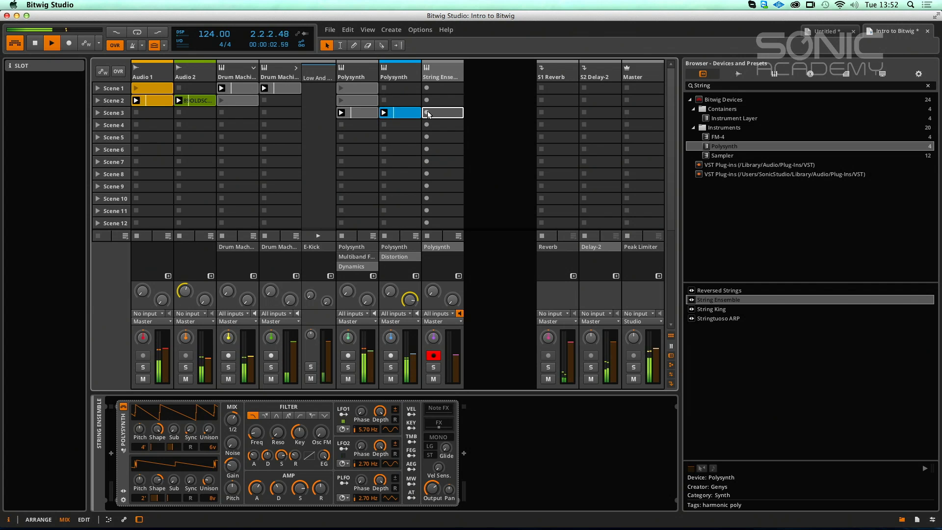
{"action": "left_click", "coordinate": [427, 113]}
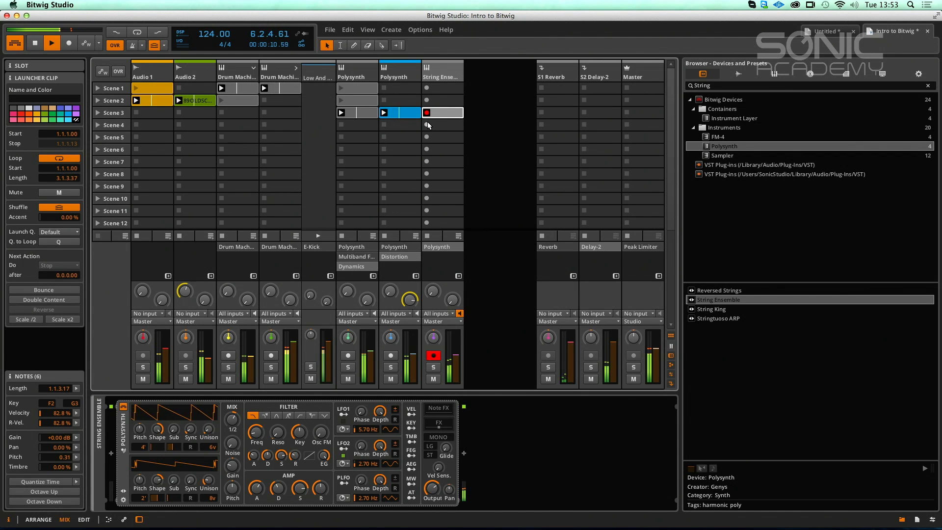
{"action": "key", "text": "space"}
{"action": "double_click", "coordinate": [433, 117]}
{"action": "left_click_drag", "start_coordinate": [413, 343], "coordinate": [699, 345]}
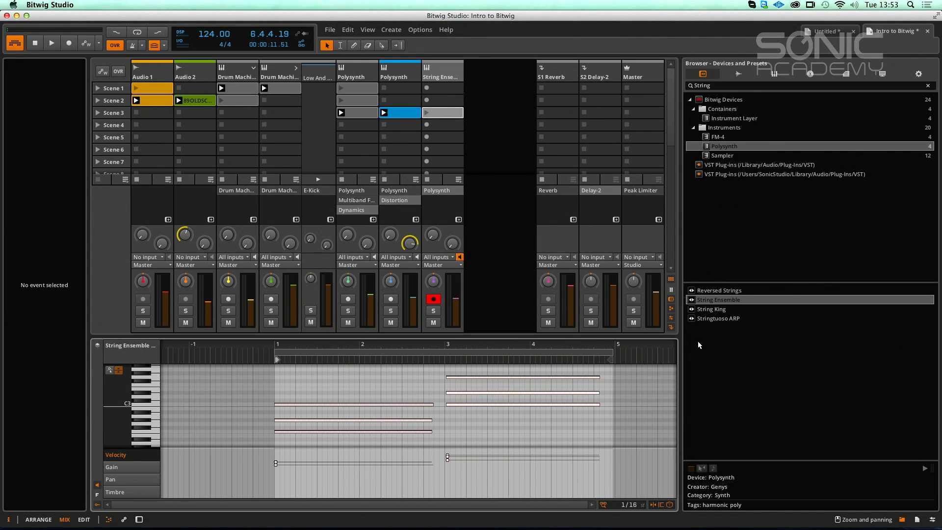
Select all notes in the recorded String Ensemble clip and quantize their timing to the grid.
{"action": "key", "text": "super+a"}
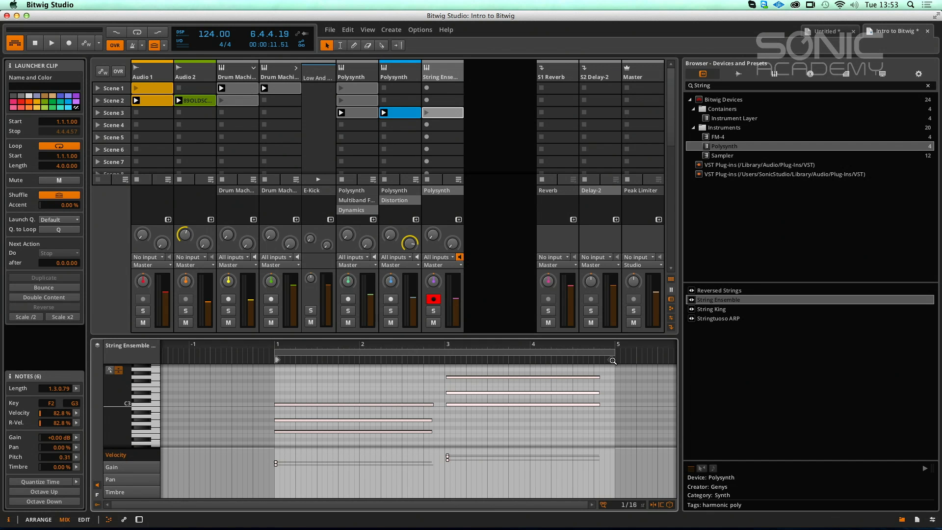
{"action": "left_click_drag", "start_coordinate": [439, 438], "coordinate": [419, 387]}
{"action": "left_click_drag", "start_coordinate": [263, 376], "coordinate": [649, 446]}
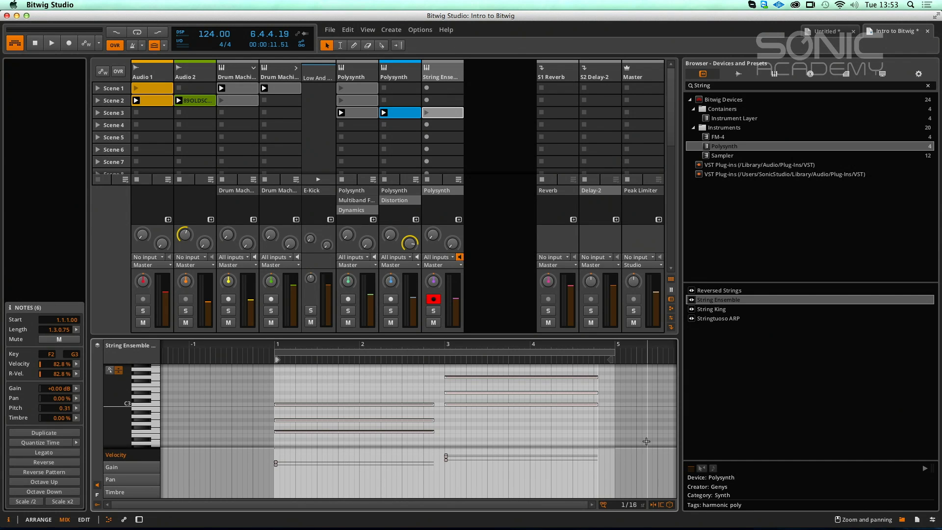
Play the Scene 3 chord clip with the String Ensemble track soloed, and lengthen its two chords to end at bars 3 and 5.
{"action": "left_click", "coordinate": [436, 310]}
{"action": "left_click", "coordinate": [425, 112]}
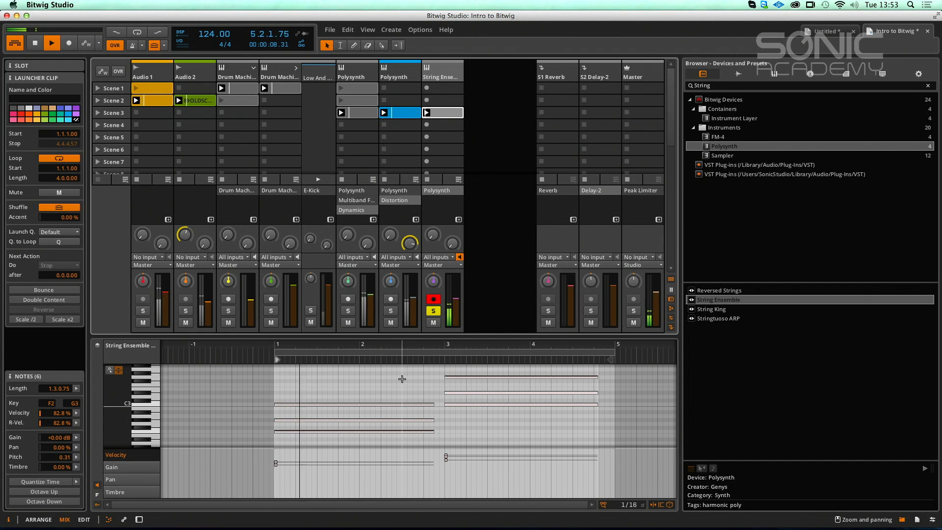
{"action": "left_click_drag", "start_coordinate": [402, 379], "coordinate": [445, 431]}
{"action": "left_click_drag", "start_coordinate": [564, 421], "coordinate": [615, 376]}
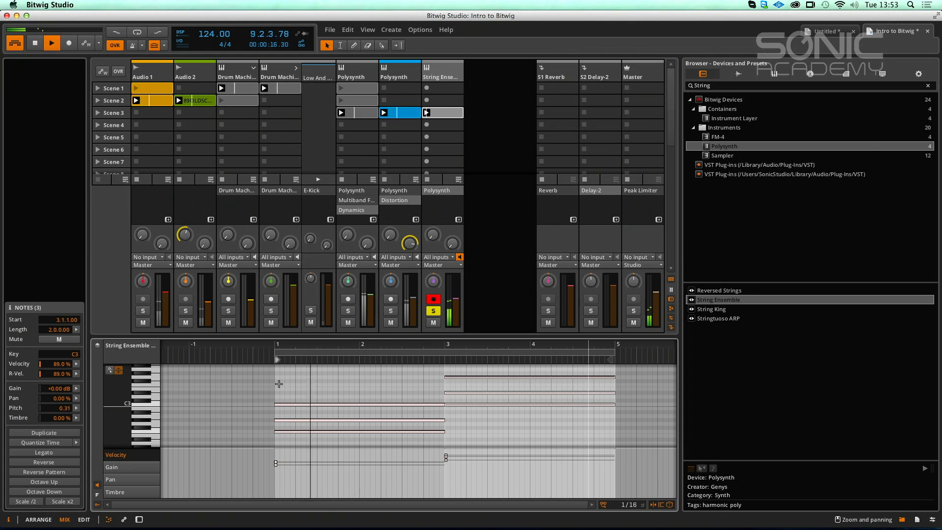
Switch the piano roll to micro-pitch expression editing in an enlarged note editor and stop playback.
{"action": "left_click_drag", "start_coordinate": [222, 337], "coordinate": [222, 178]}
{"action": "right_click", "coordinate": [212, 314]}
{"action": "key", "text": "Escape"}
{"action": "left_click", "coordinate": [108, 219]}
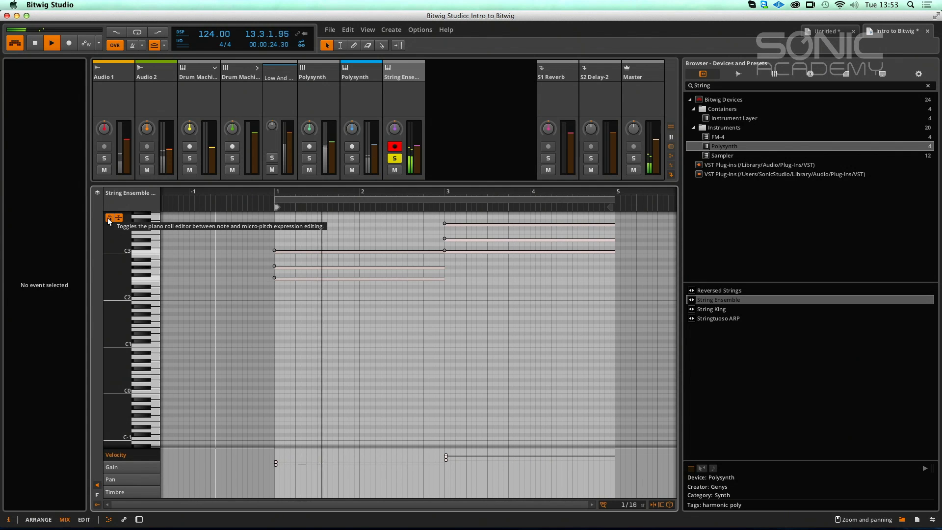
{"action": "key", "text": "space"}
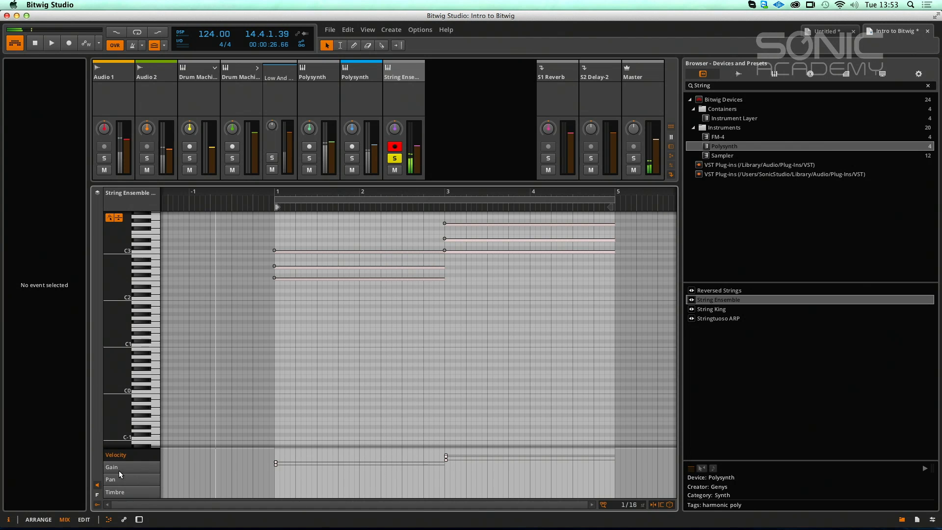
{"action": "left_click", "coordinate": [98, 496]}
{"action": "left_click", "coordinate": [97, 496]}
{"action": "left_click", "coordinate": [98, 505]}
{"action": "left_click", "coordinate": [97, 505]}
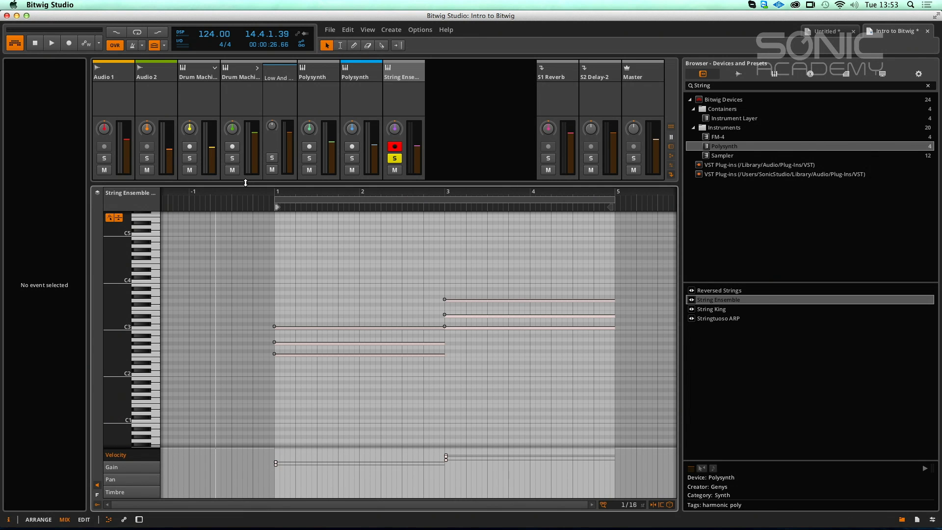
Restore the mixer's height, select the String Ensemble Scene 3 clip and open it in the full Edit view.
{"action": "left_click_drag", "start_coordinate": [245, 185], "coordinate": [251, 360]}
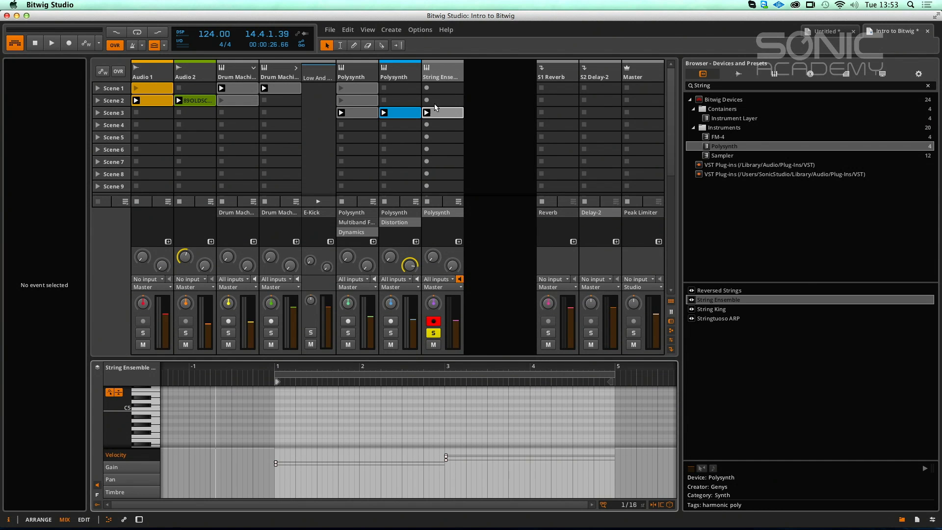
{"action": "left_click", "coordinate": [442, 115]}
{"action": "right_click", "coordinate": [445, 112]}
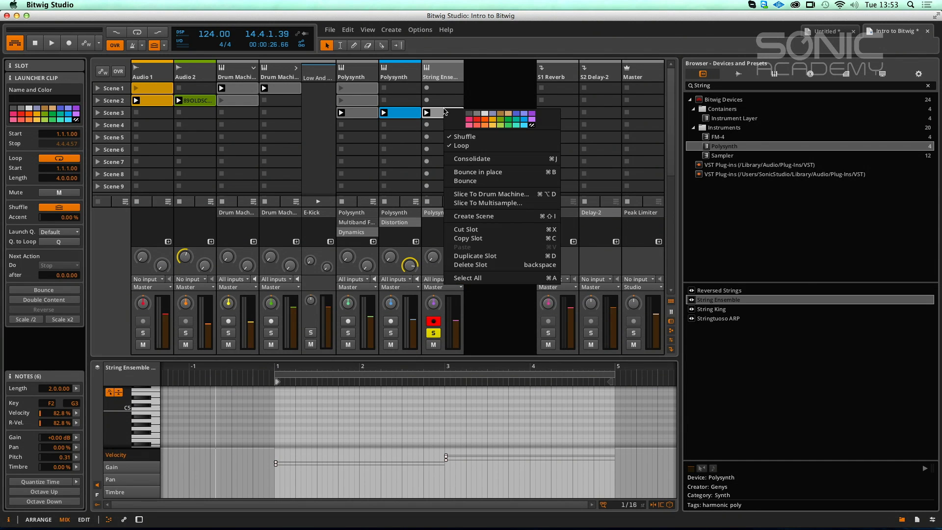
{"action": "key", "text": "Escape"}
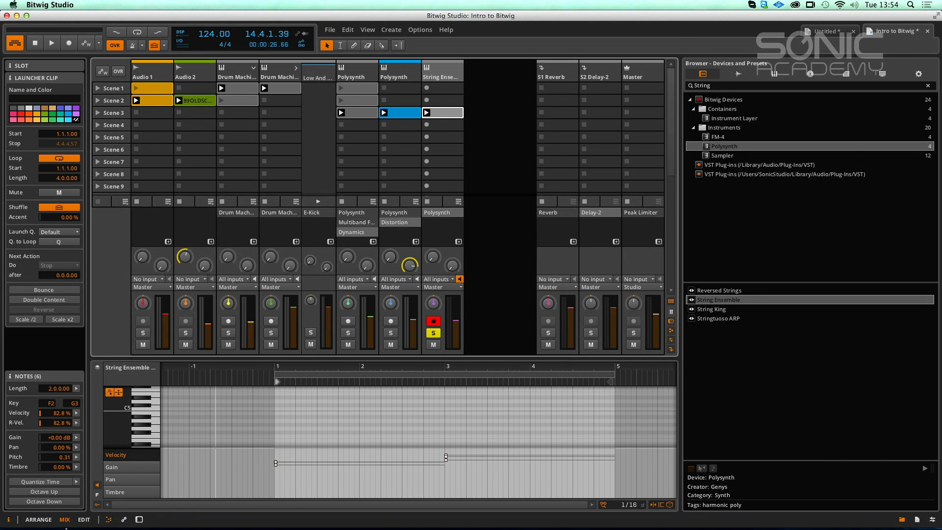
{"action": "left_click", "coordinate": [84, 521]}
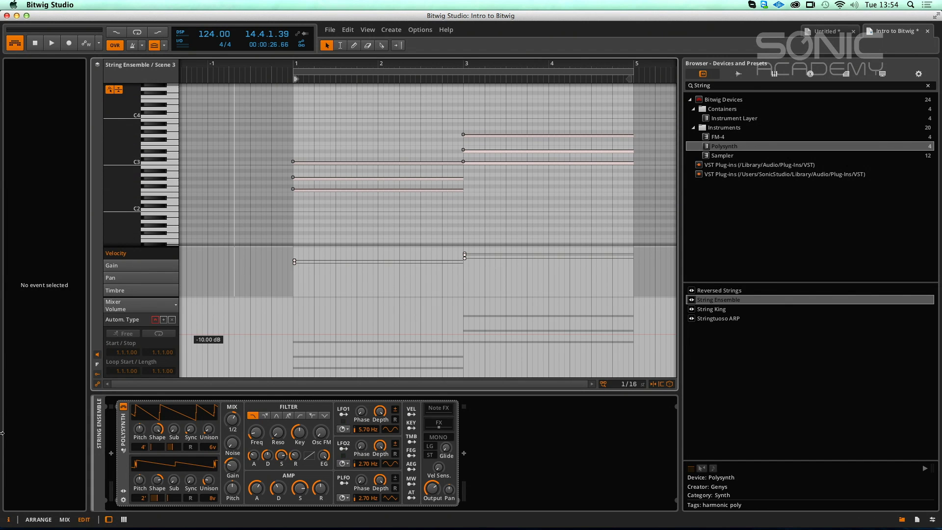
Browse the Polysynth's automatable parameters and show MONO in the clip's automation lane.
{"action": "left_click", "coordinate": [175, 305]}
{"action": "mouse_move", "coordinate": [162, 322]}
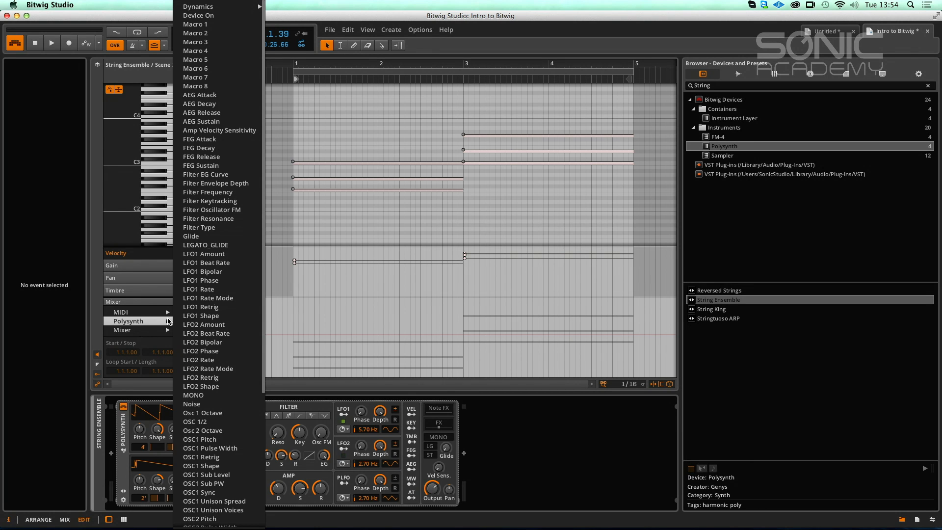
{"action": "left_click", "coordinate": [192, 329]}
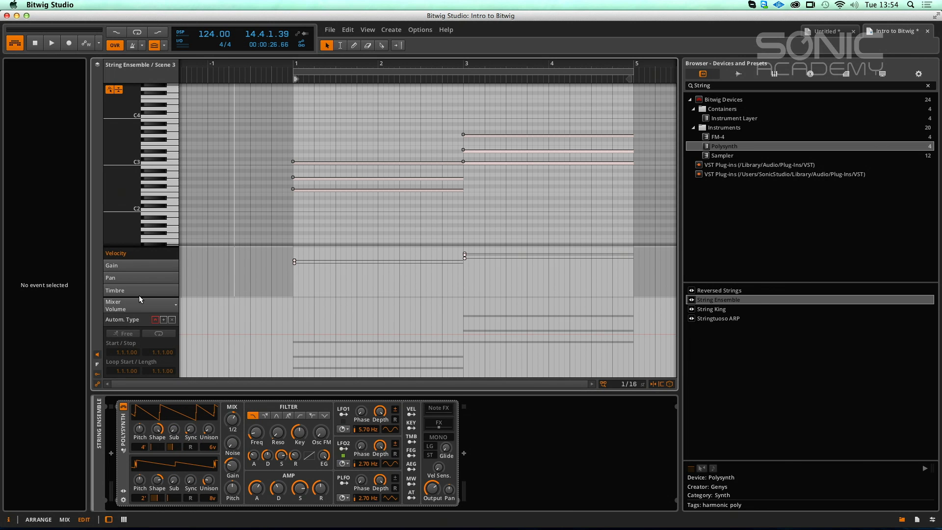
{"action": "left_click", "coordinate": [171, 308]}
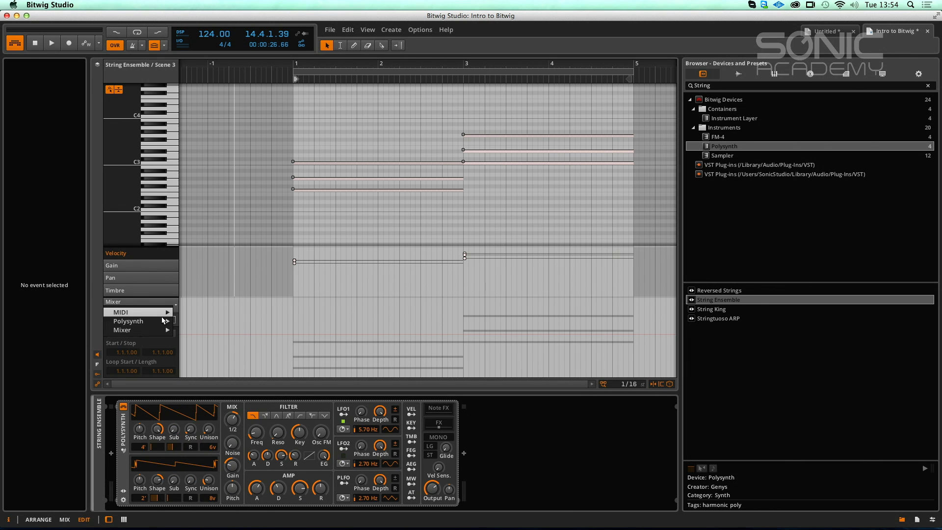
{"action": "mouse_move", "coordinate": [164, 317]}
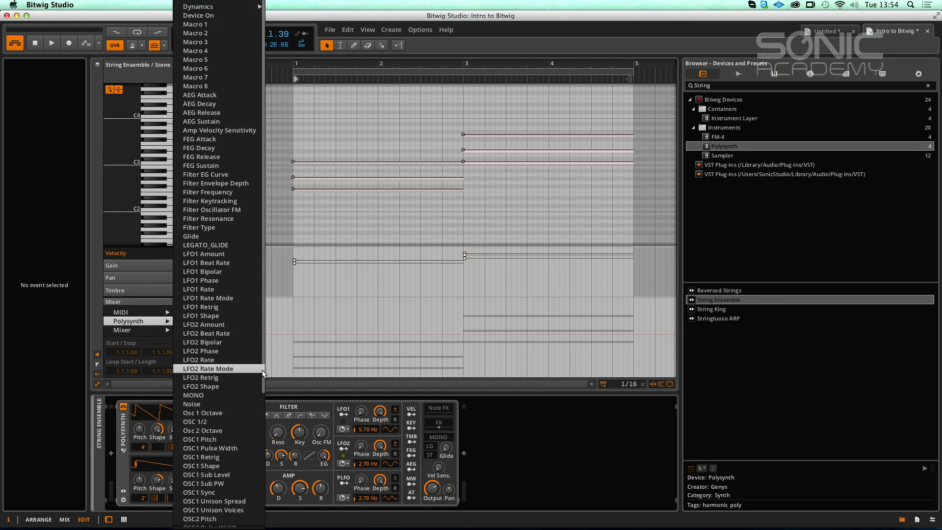
{"action": "left_click", "coordinate": [247, 395]}
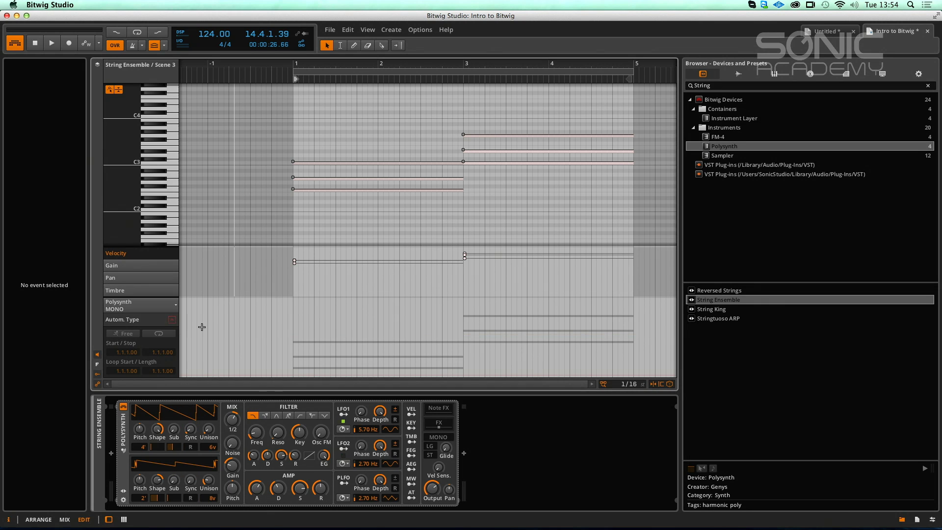
Show the Polysynth's OSC1 Pulse Width in the automation lane, followed by its Noise parameter.
{"action": "left_click", "coordinate": [159, 309]}
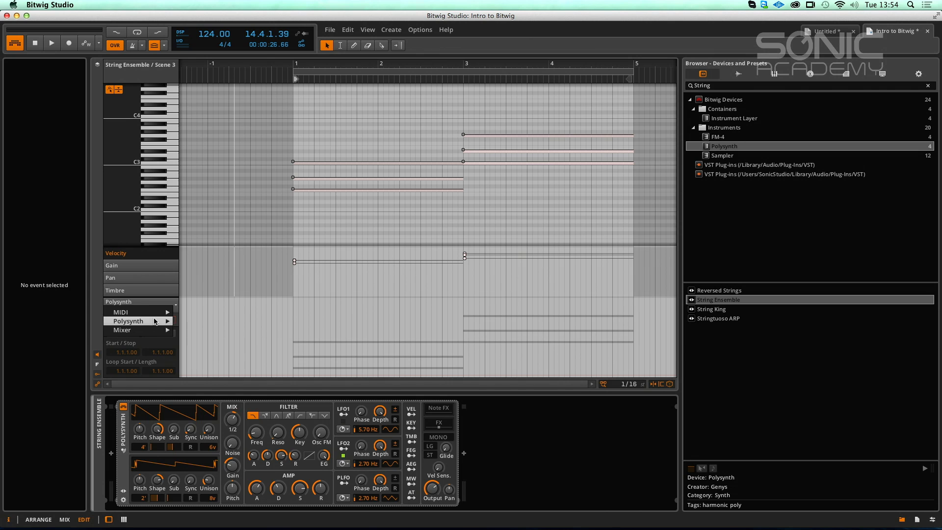
{"action": "mouse_move", "coordinate": [156, 322]}
{"action": "left_click", "coordinate": [227, 448]}
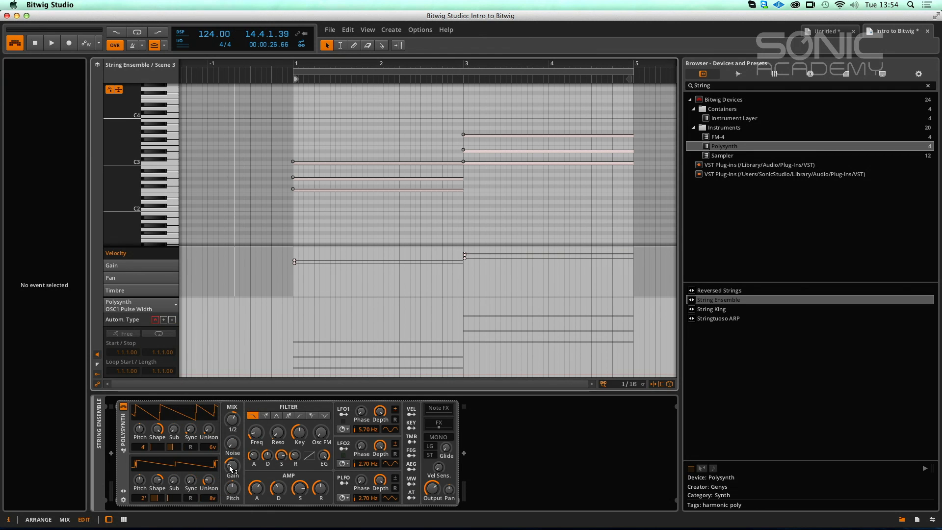
{"action": "left_click", "coordinate": [164, 306]}
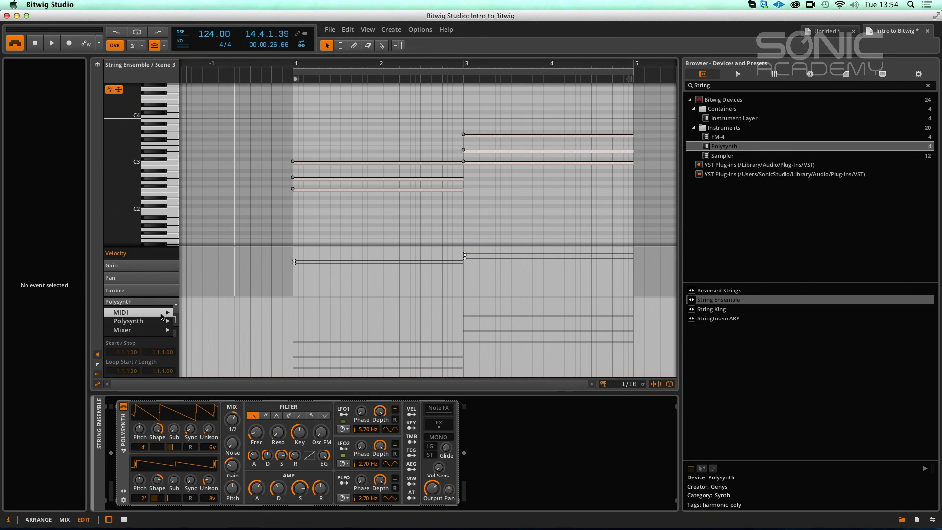
{"action": "mouse_move", "coordinate": [167, 322]}
{"action": "mouse_move", "coordinate": [221, 528]}
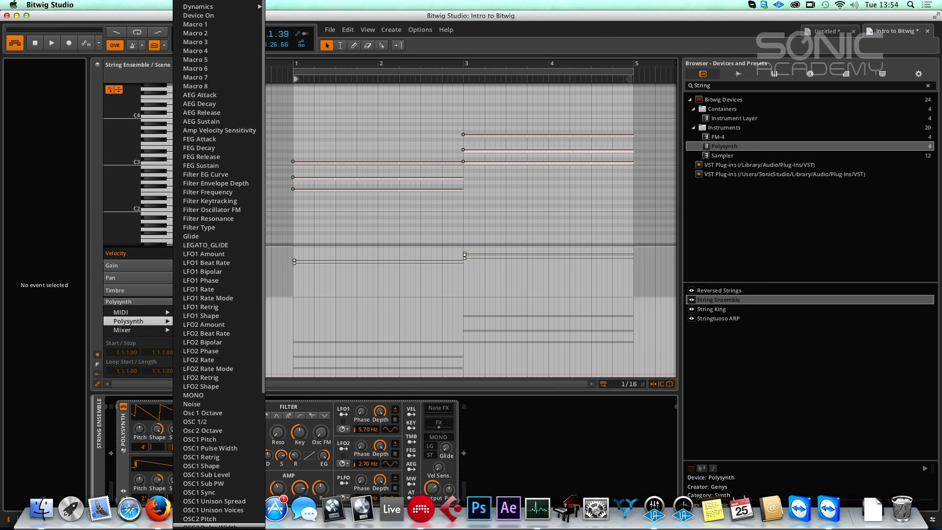
{"action": "left_click", "coordinate": [258, 404]}
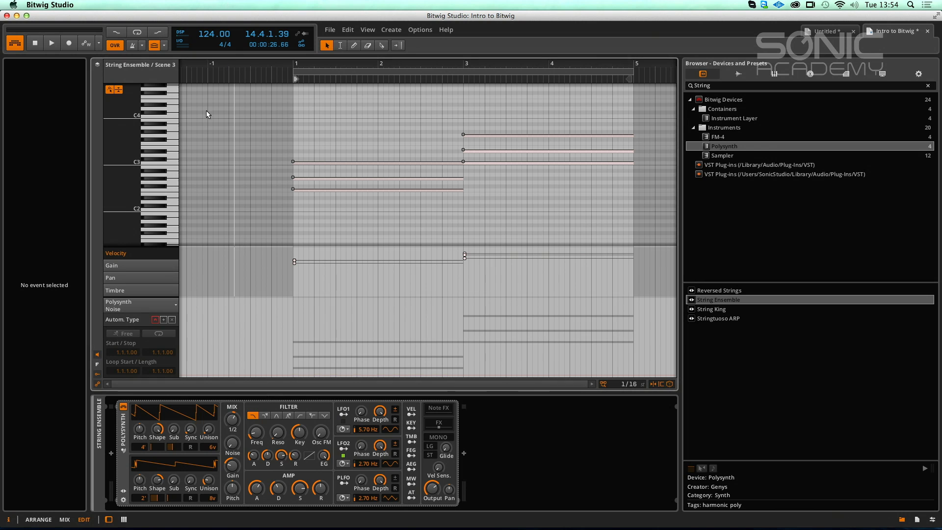
Set the clip's automation lane to the Polysynth's OSC1 Pitch parameter.
{"action": "left_click", "coordinate": [133, 309]}
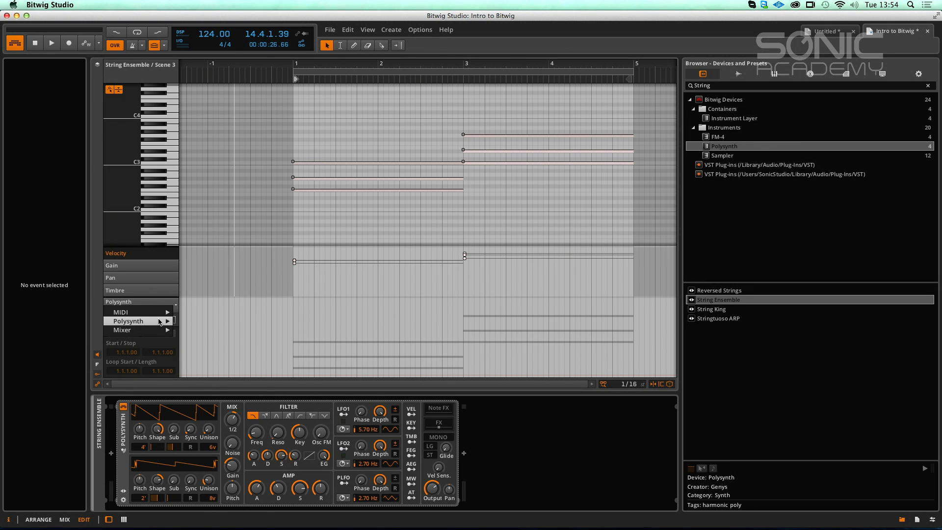
{"action": "mouse_move", "coordinate": [147, 321]}
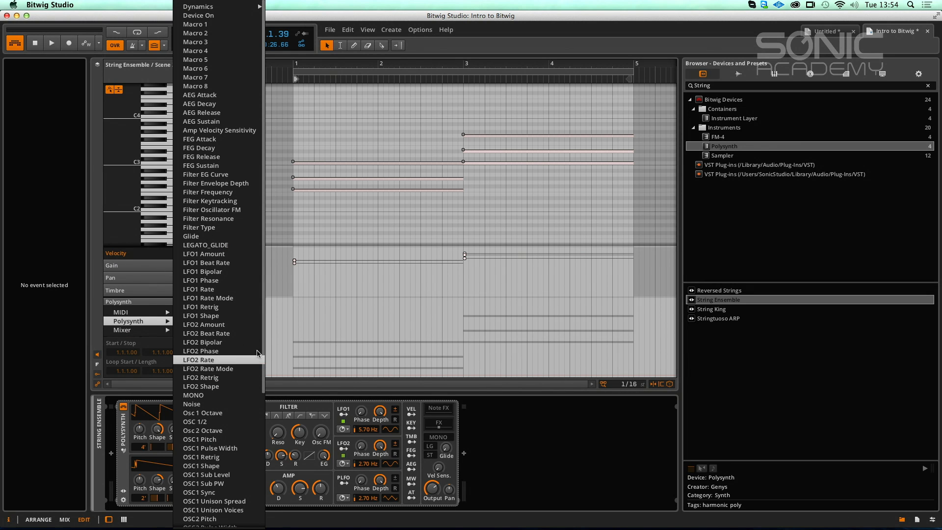
{"action": "mouse_move", "coordinate": [260, 8]}
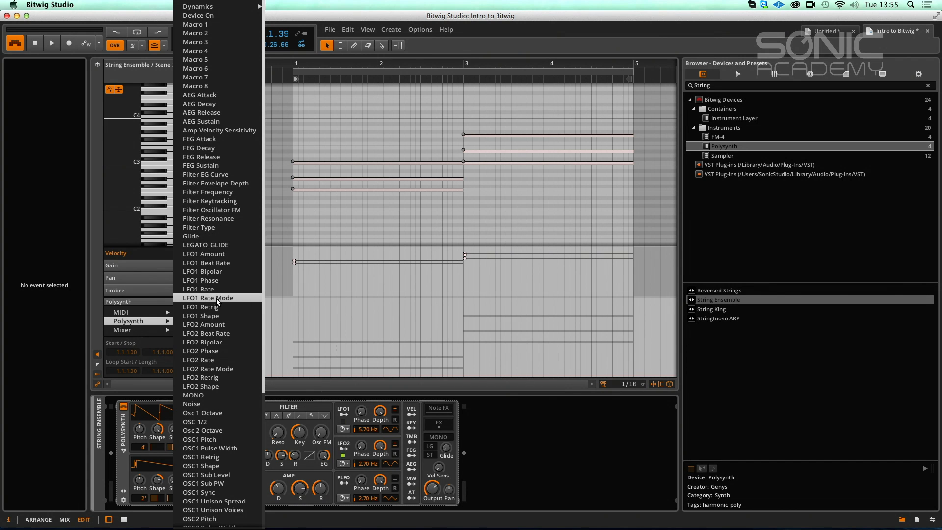
{"action": "left_click", "coordinate": [215, 440]}
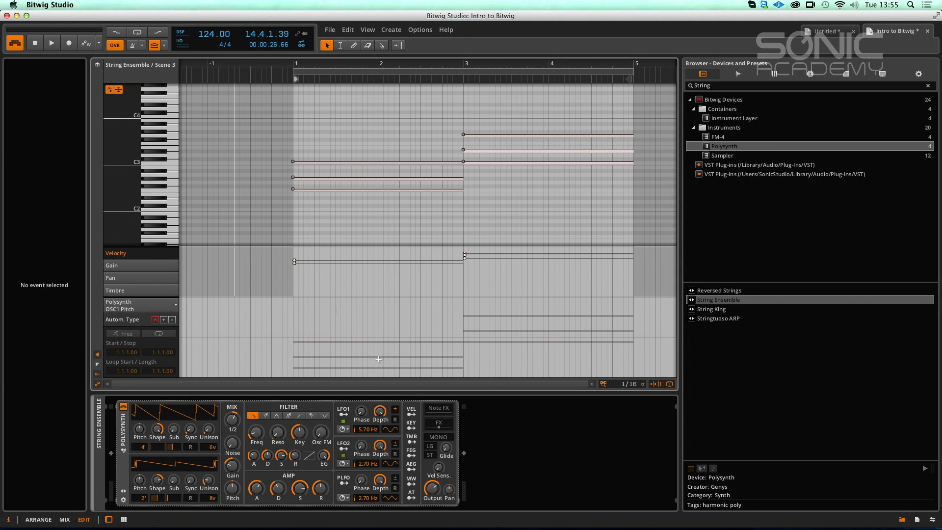
Start playback and view the clip's Gain, Pan and Timbre expression lanes and the automation parameter list.
{"action": "key", "text": "space"}
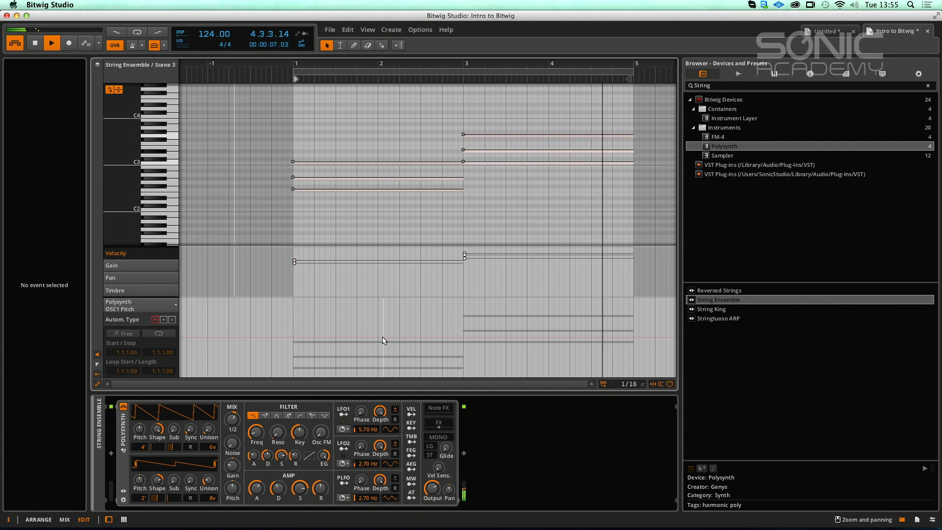
{"action": "left_click", "coordinate": [157, 266]}
{"action": "left_click", "coordinate": [152, 278]}
{"action": "left_click", "coordinate": [158, 291]}
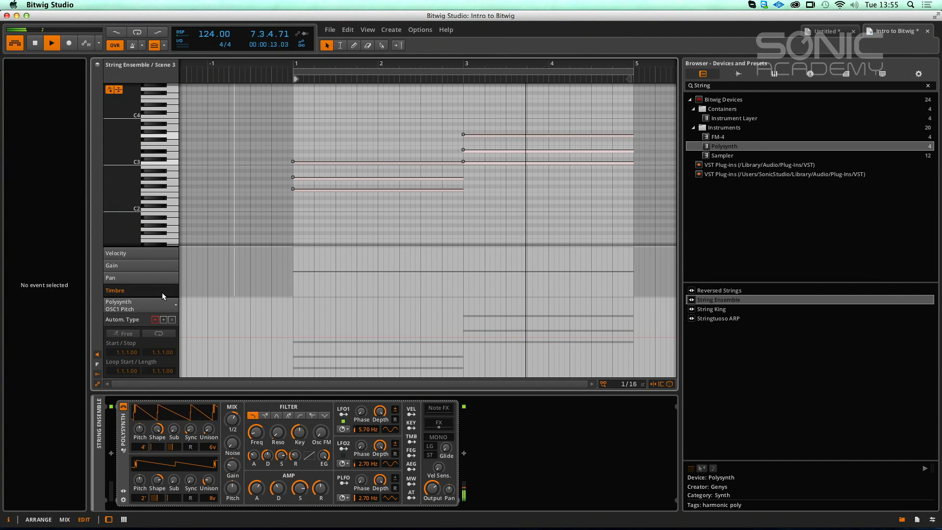
{"action": "left_click", "coordinate": [165, 308]}
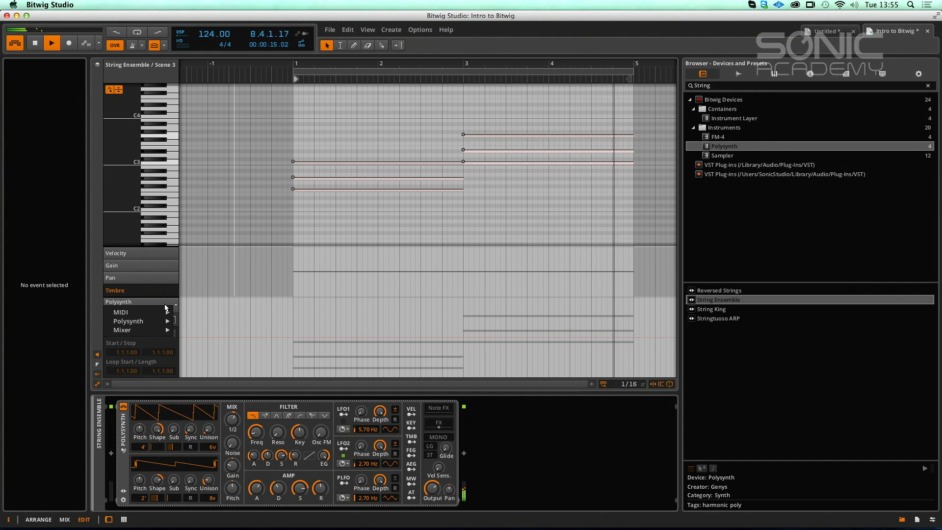
{"action": "left_click", "coordinate": [191, 289]}
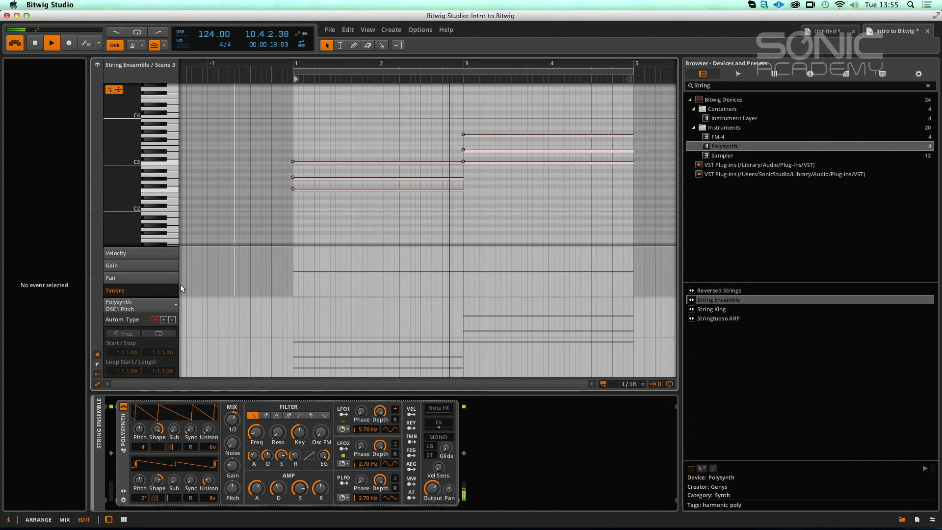
Add a micro-pitch point to the first chord's top note near the end of bar 1 and bend its end up to G3 at bar 3.
{"action": "mouse_move", "coordinate": [378, 164]}
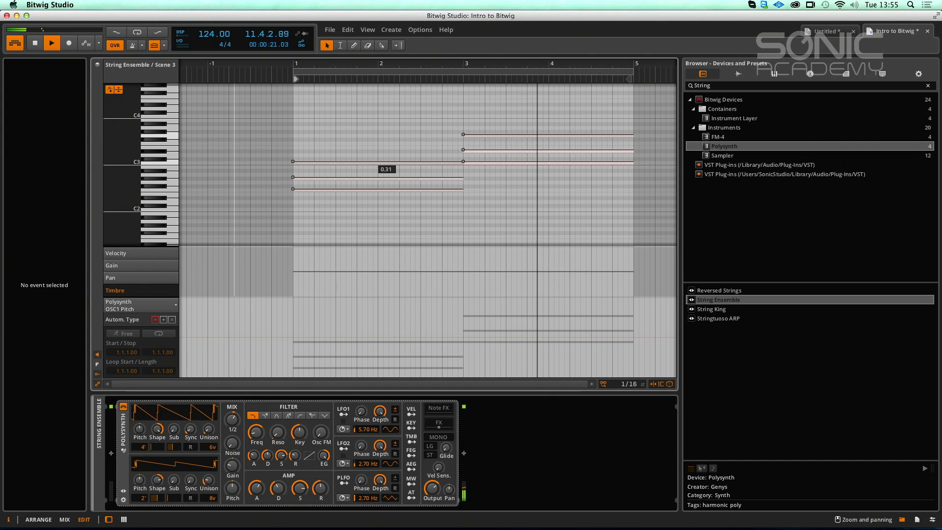
{"action": "left_click", "coordinate": [372, 162]}
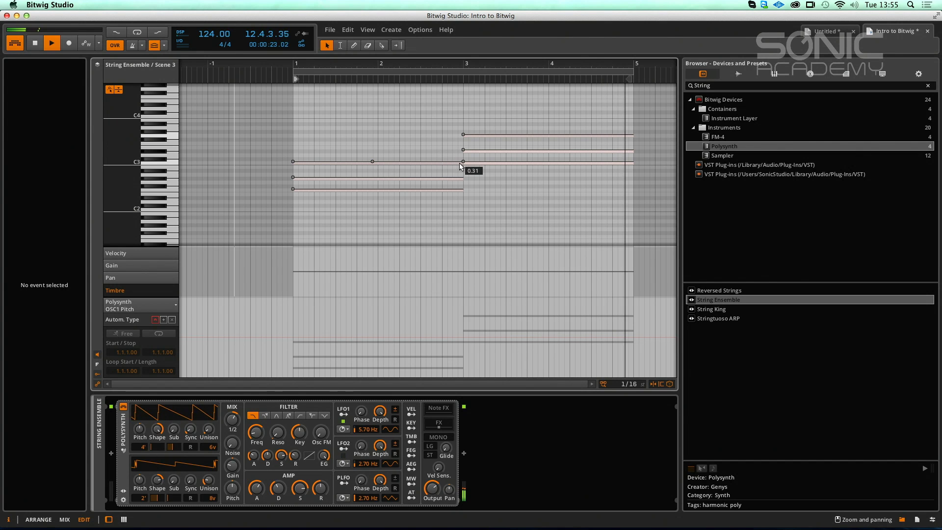
{"action": "left_click_drag", "start_coordinate": [461, 164], "coordinate": [463, 134]}
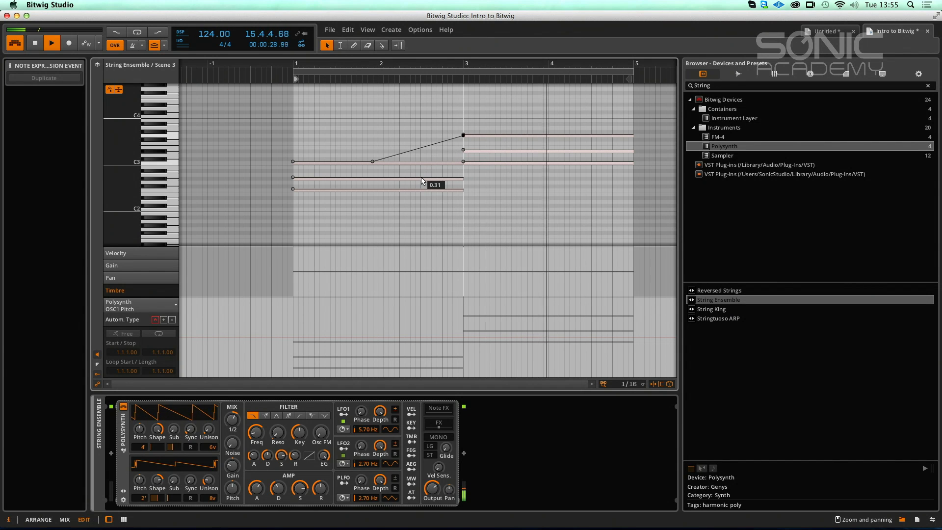
Move the start of the pitch bend to late in bar 2 and level it with the note's starting pitch.
{"action": "left_click_drag", "start_coordinate": [373, 162], "coordinate": [434, 159]}
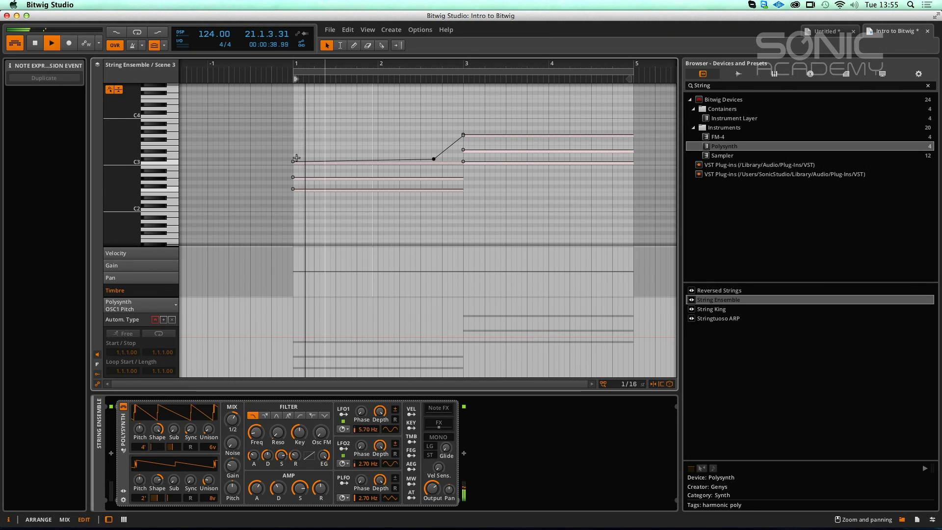
{"action": "left_click_drag", "start_coordinate": [293, 162], "coordinate": [293, 162]}
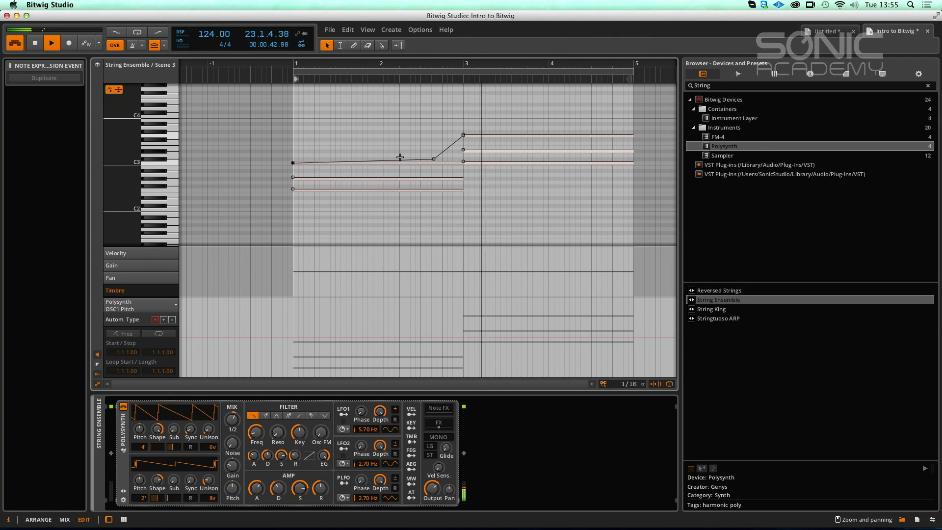
{"action": "mouse_move", "coordinate": [434, 166]}
{"action": "left_mouse_down"}
{"action": "mouse_move", "coordinate": [448, 164]}
{"action": "mouse_move", "coordinate": [428, 167]}
{"action": "left_mouse_up"}
{"action": "key", "text": "super+z"}
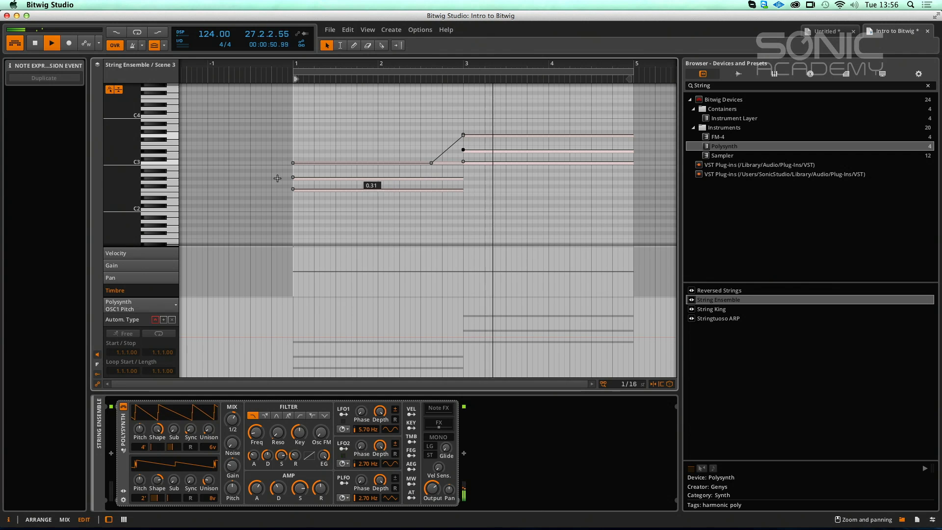
Level the starting micro-pitch points of the first chord's lower two notes and the second chord's notes at 0.00.
{"action": "left_click", "coordinate": [293, 178]}
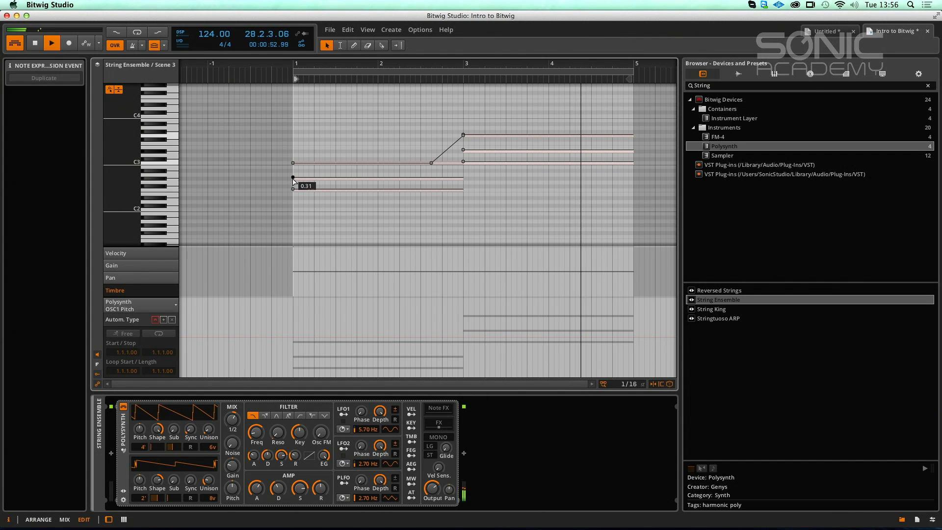
{"action": "left_click", "coordinate": [293, 190]}
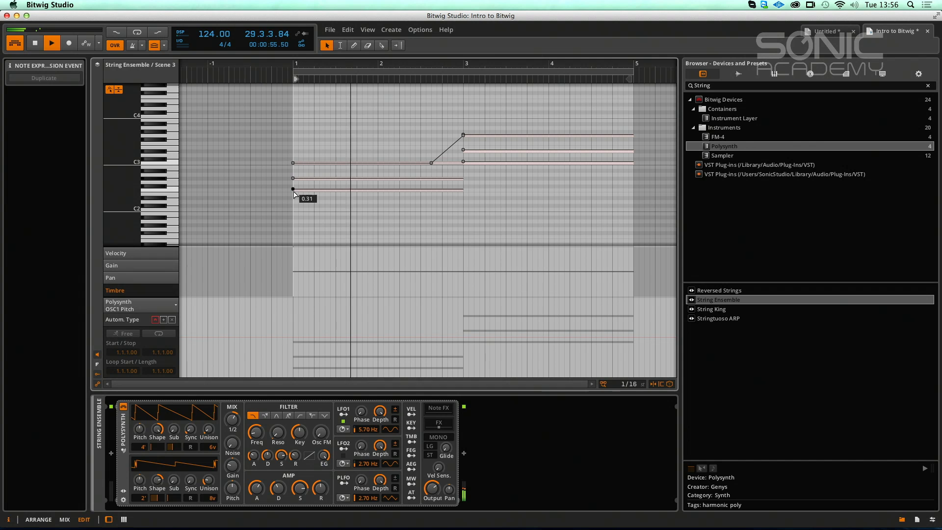
{"action": "left_click", "coordinate": [464, 162]}
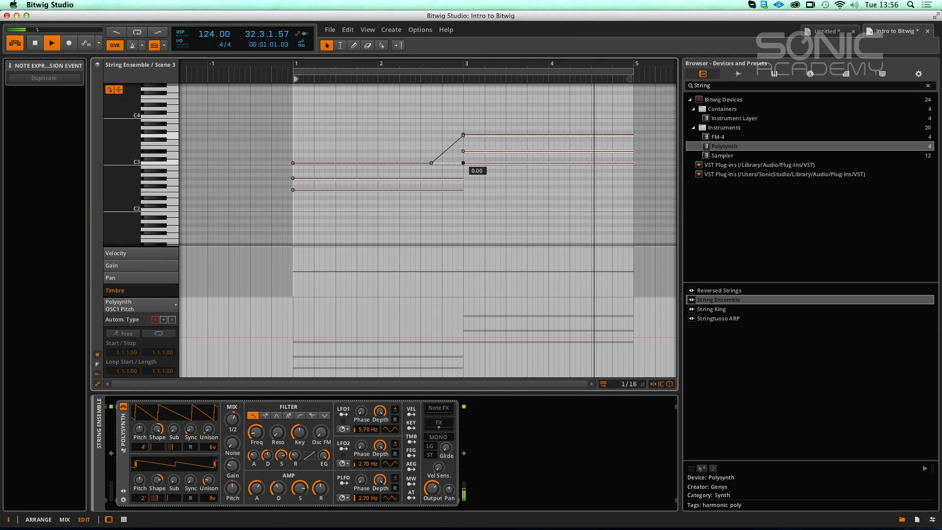
{"action": "left_click", "coordinate": [463, 136]}
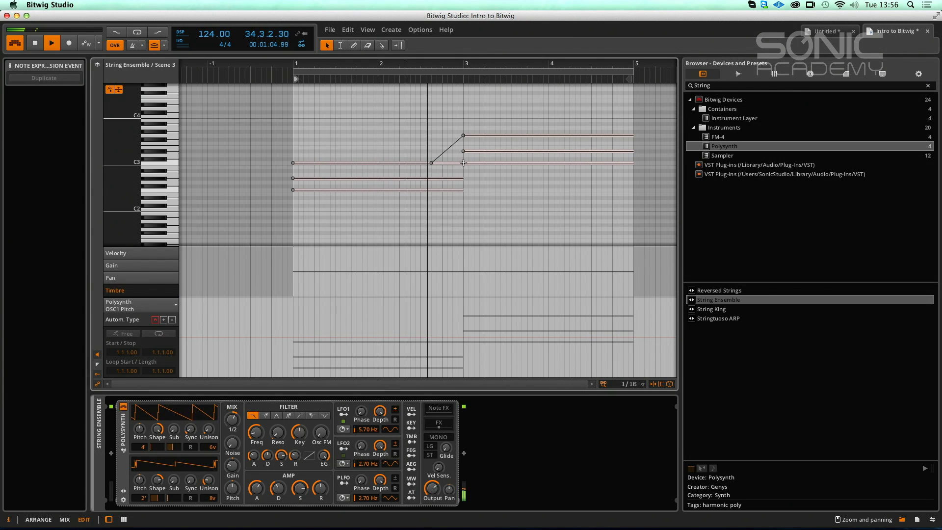
Bend the first chord's middle note from late bar 2 up to C3, the second chord's lowest note, at bar 3.
{"action": "double_click", "coordinate": [432, 178]}
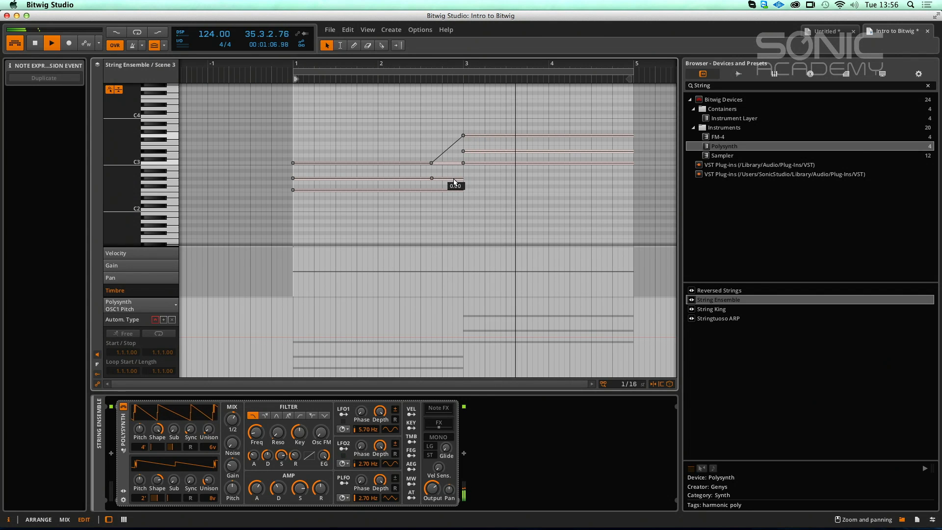
{"action": "left_click_drag", "start_coordinate": [459, 183], "coordinate": [458, 151]}
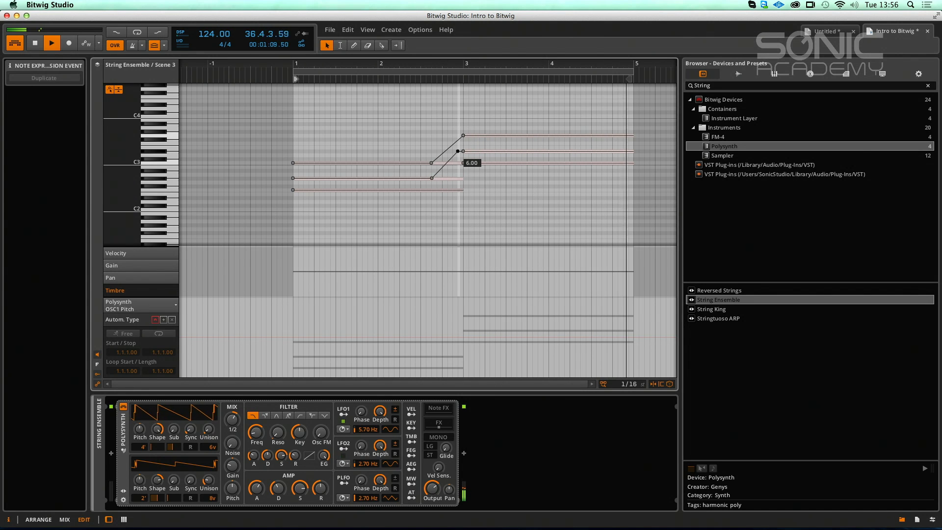
{"action": "left_click", "coordinate": [432, 178]}
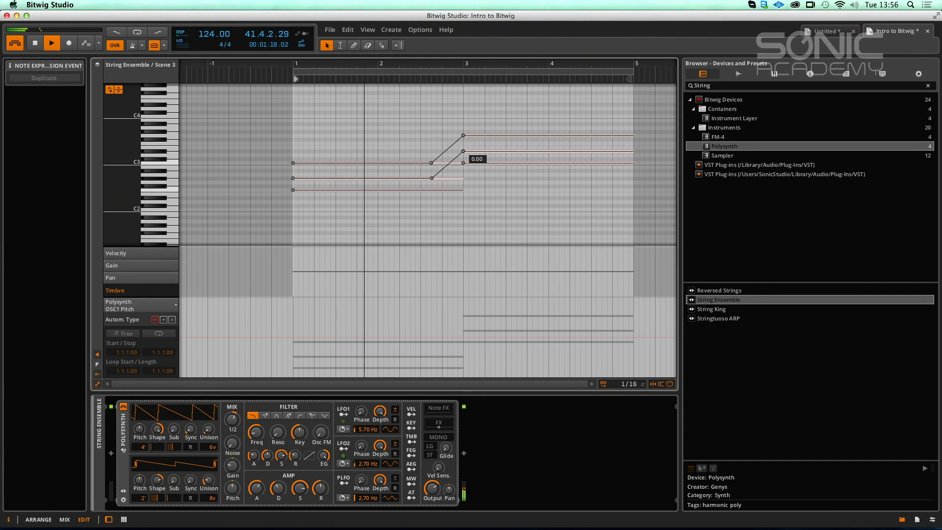
{"action": "left_click_drag", "start_coordinate": [461, 149], "coordinate": [463, 162]}
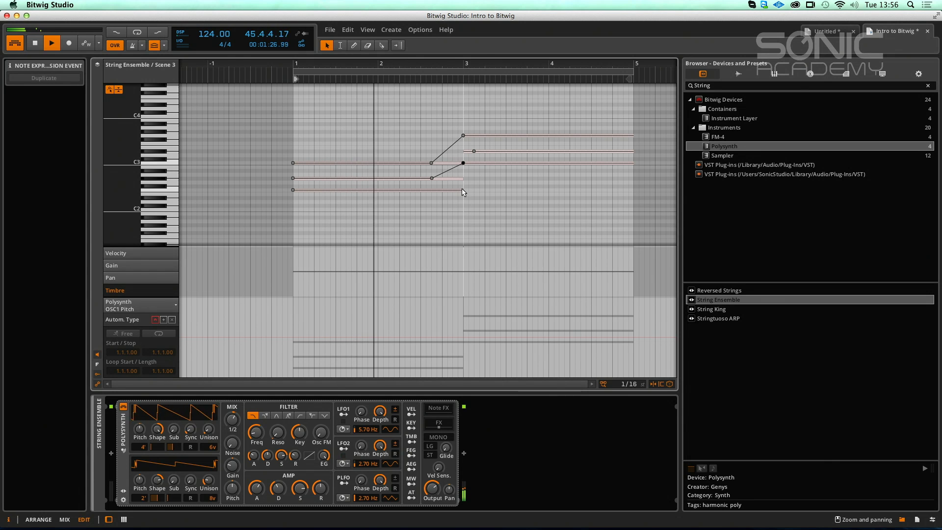
Bend the first chord's lowest note from late bar 2 up to the second chord's middle note at bar 3, and stop playback.
{"action": "left_click_drag", "start_coordinate": [456, 193], "coordinate": [464, 151]}
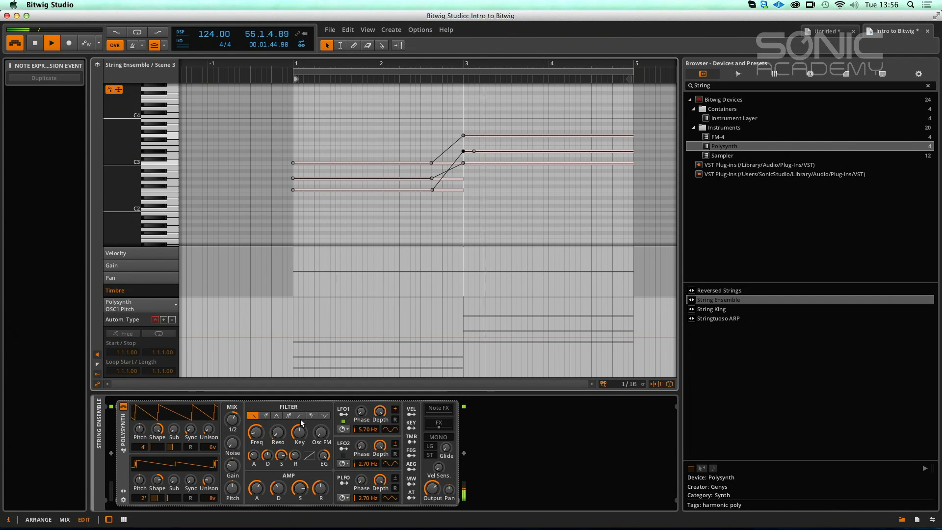
{"action": "key", "text": "space"}
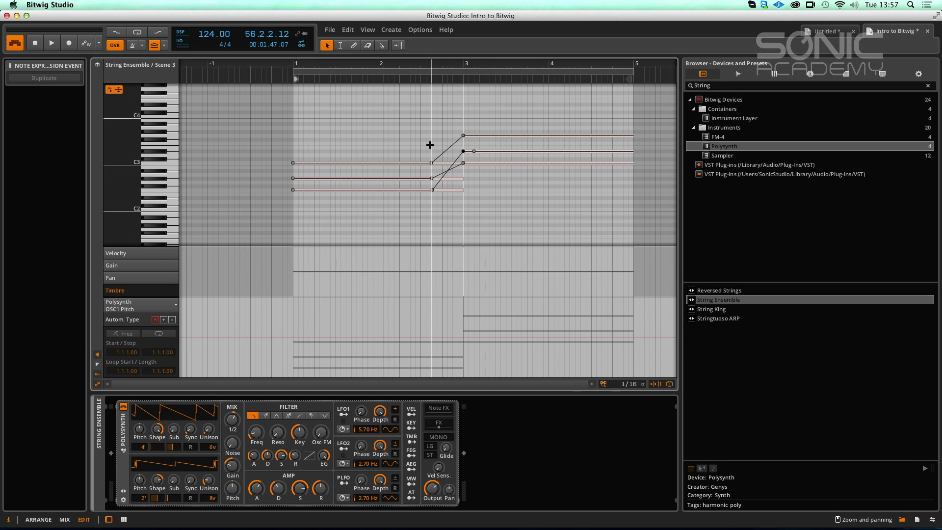
{"action": "left_click", "coordinate": [481, 158]}
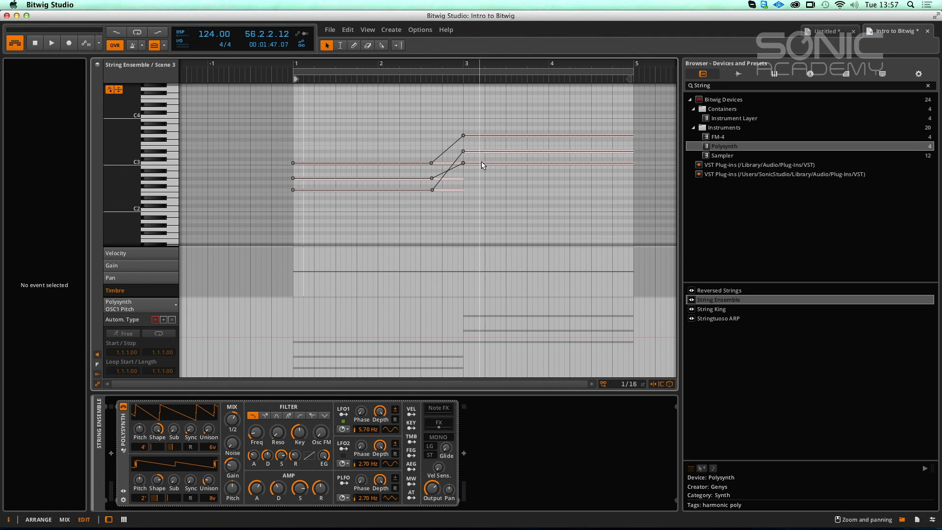
{"action": "left_click", "coordinate": [459, 139]}
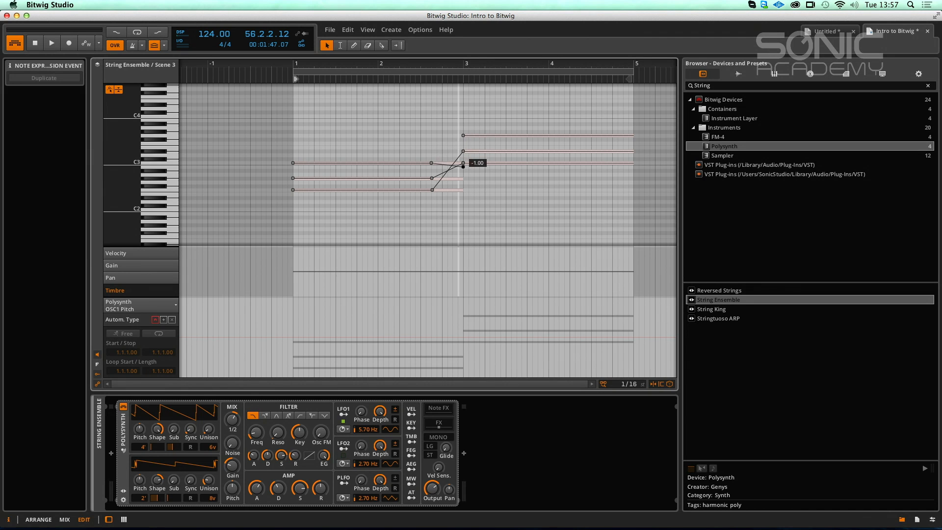
{"action": "left_click_drag", "start_coordinate": [463, 189], "coordinate": [464, 190]}
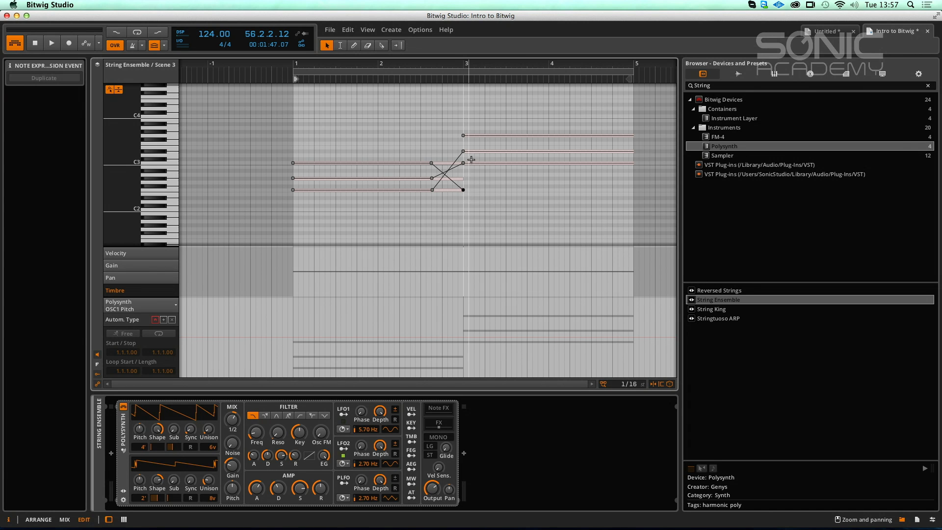
{"action": "key", "text": "super+z"}
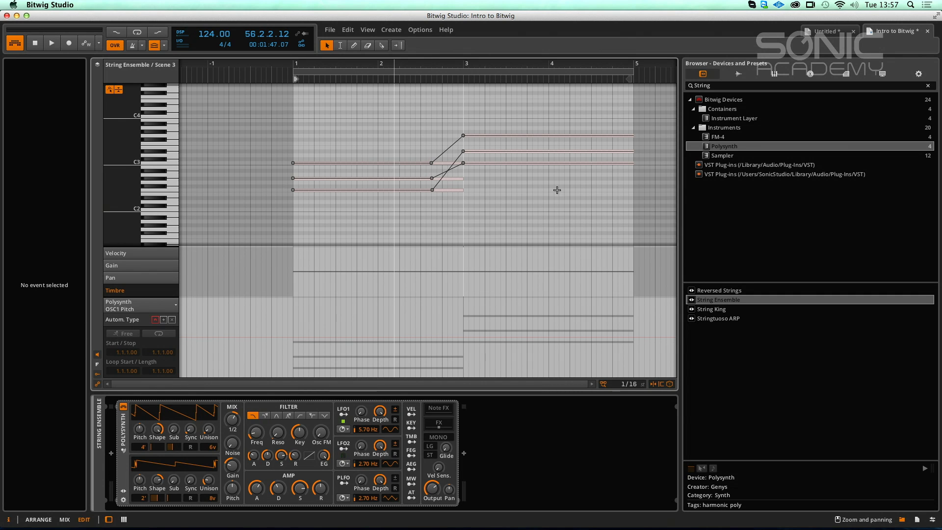
Double the String Ensemble clip's content to extend its loop to eight bars.
{"action": "left_click", "coordinate": [449, 71]}
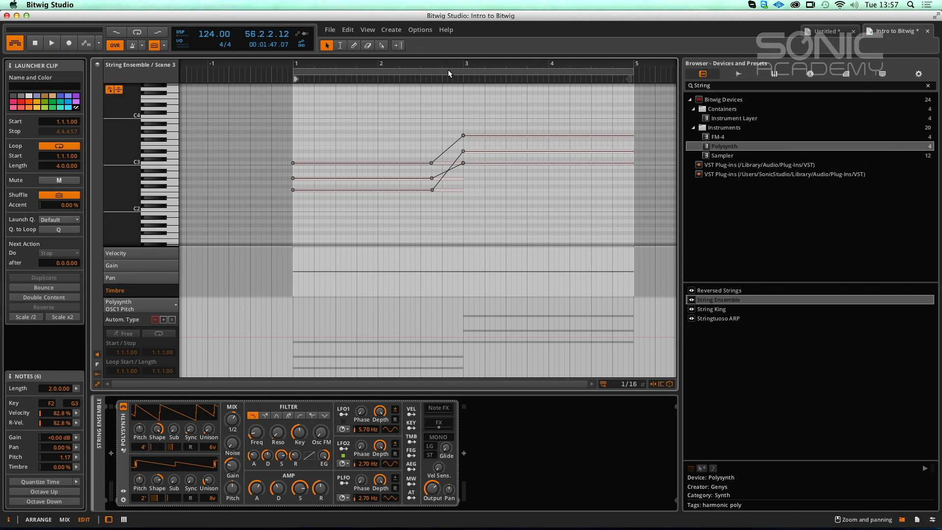
{"action": "right_click", "coordinate": [448, 73]}
{"action": "left_click", "coordinate": [439, 74]}
{"action": "left_click", "coordinate": [61, 297]}
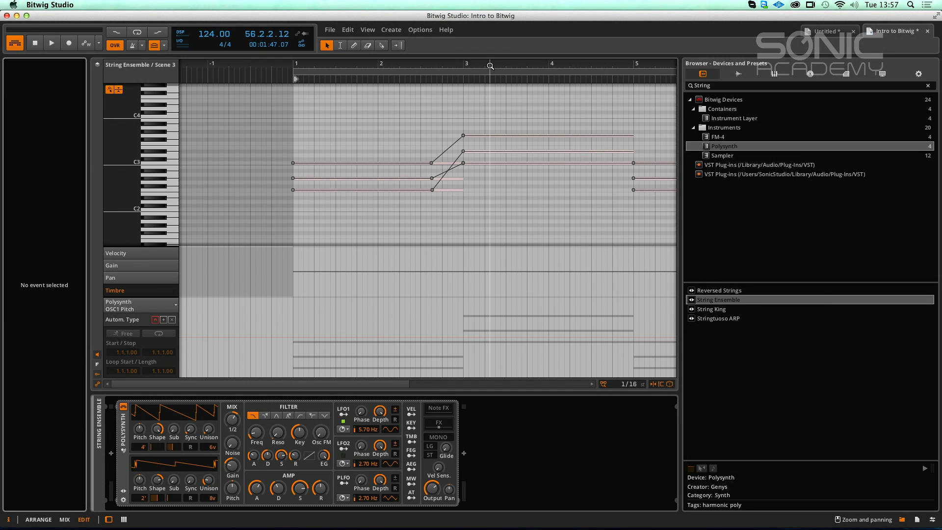
{"action": "scroll", "coordinate": [486, 67], "scroll_direction": "up", "scroll_amount": 3}
{"action": "scroll", "coordinate": [486, 66], "scroll_direction": "down", "scroll_amount": 5}
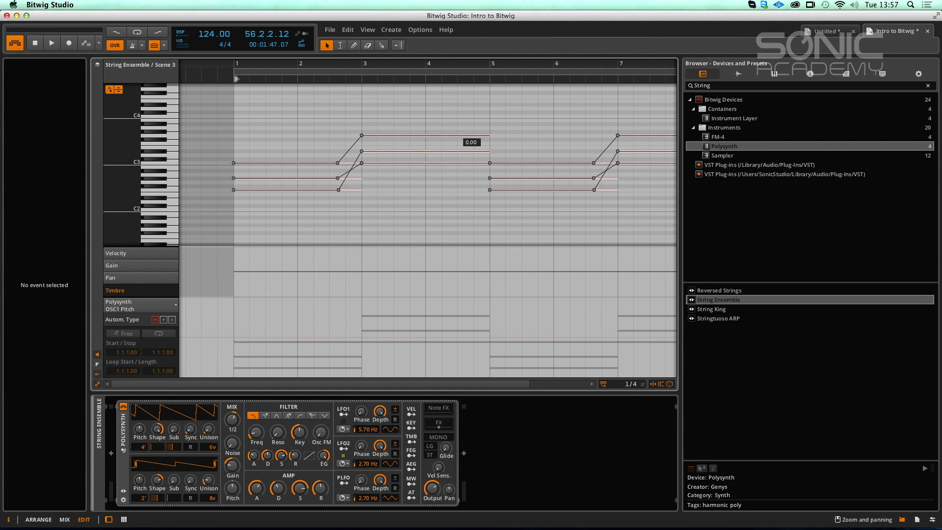
Bend the second chord's notes from mid bar 4 to bar 5: top to the next chord's lowest, middle to its top, lowest to its middle.
{"action": "left_click_drag", "start_coordinate": [488, 135], "coordinate": [490, 190]}
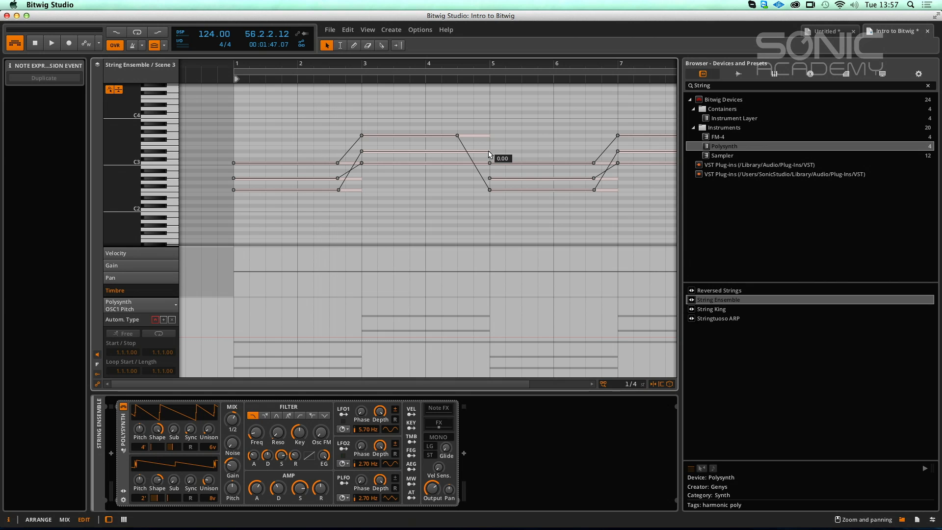
{"action": "left_click", "coordinate": [461, 153]}
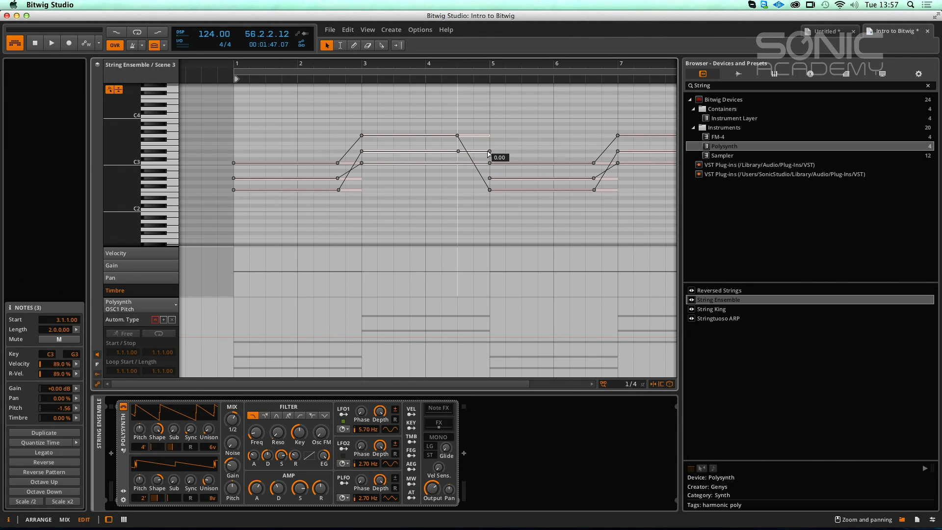
{"action": "left_click_drag", "start_coordinate": [490, 153], "coordinate": [489, 155]}
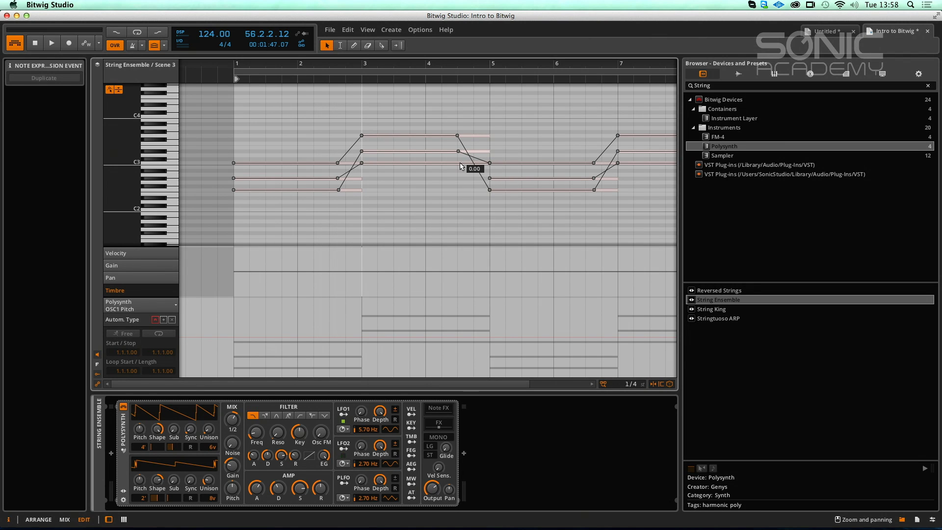
{"action": "left_click_drag", "start_coordinate": [488, 166], "coordinate": [490, 165]}
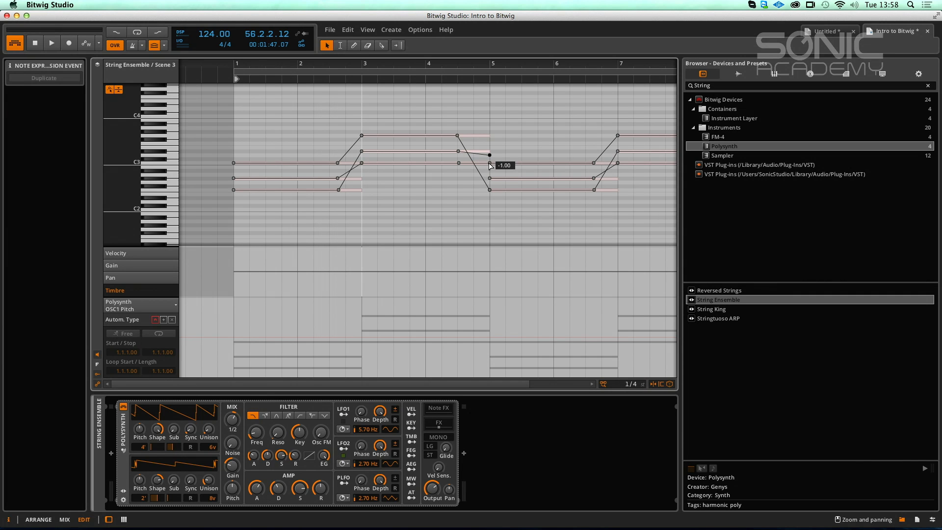
{"action": "left_click", "coordinate": [490, 162]}
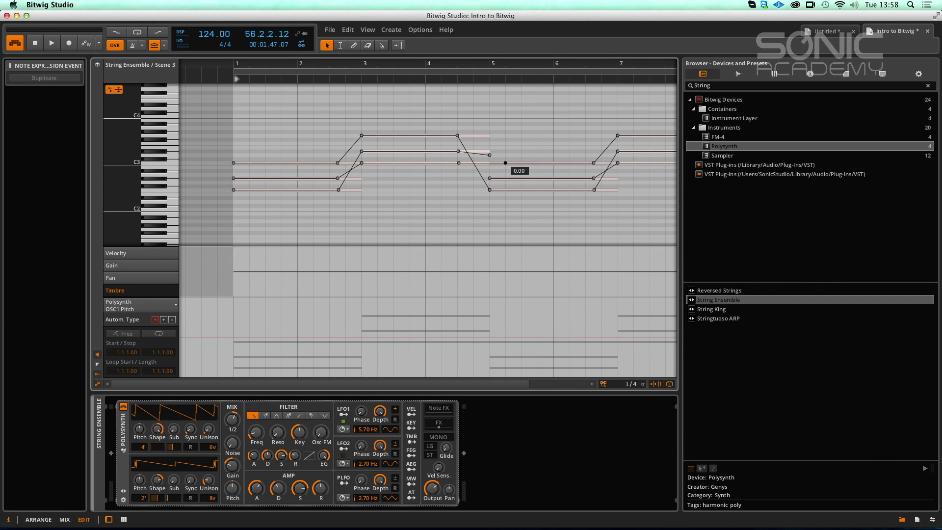
{"action": "left_click_drag", "start_coordinate": [486, 162], "coordinate": [506, 163]}
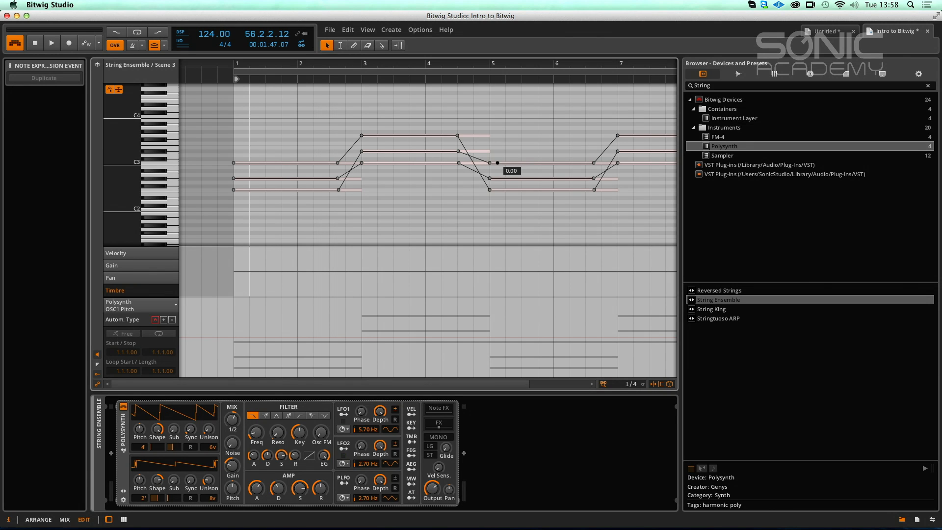
Start playback, switch to the mixer view and bring up the String Ensemble track's Polysynth device.
{"action": "key", "text": "space"}
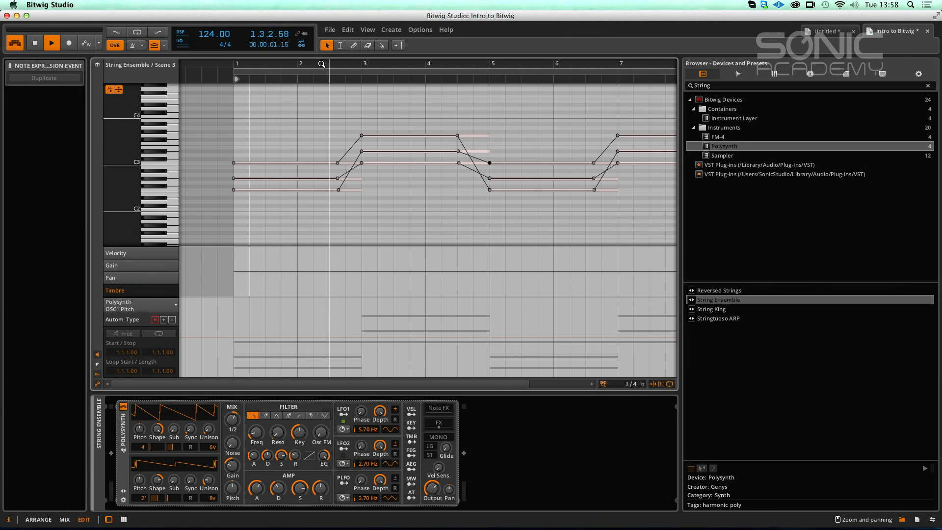
{"action": "left_click", "coordinate": [319, 105]}
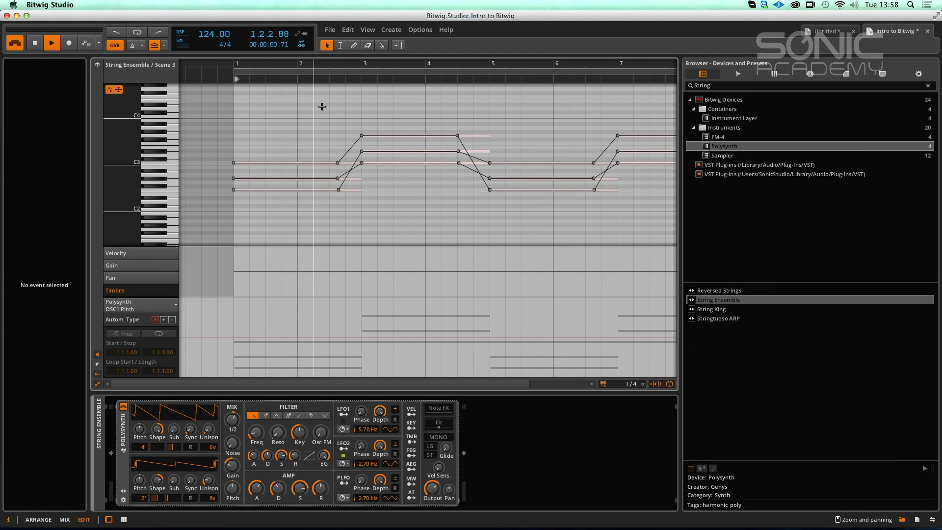
{"action": "key", "text": "alt+2"}
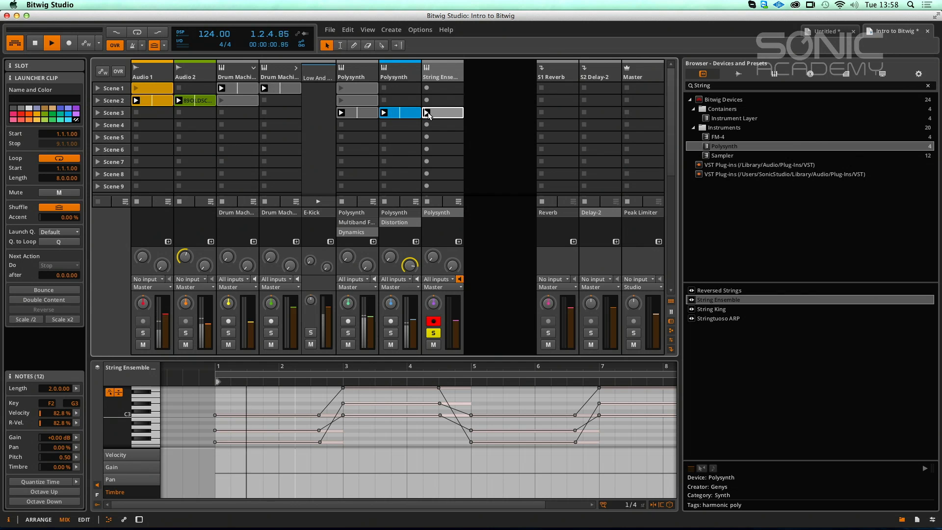
{"action": "key", "text": "alt+1"}
{"action": "key", "text": "alt+2"}
{"action": "left_click_drag", "start_coordinate": [372, 360], "coordinate": [380, 244]}
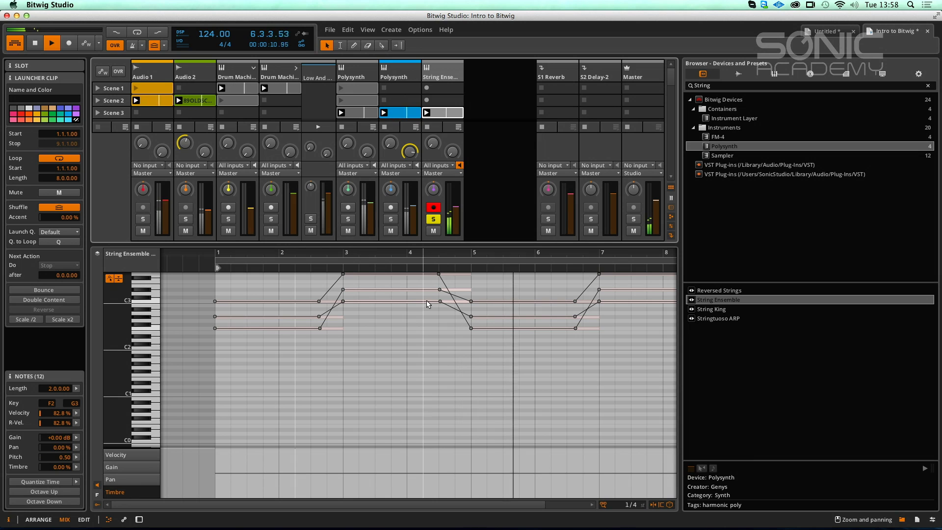
{"action": "left_click", "coordinate": [445, 65]}
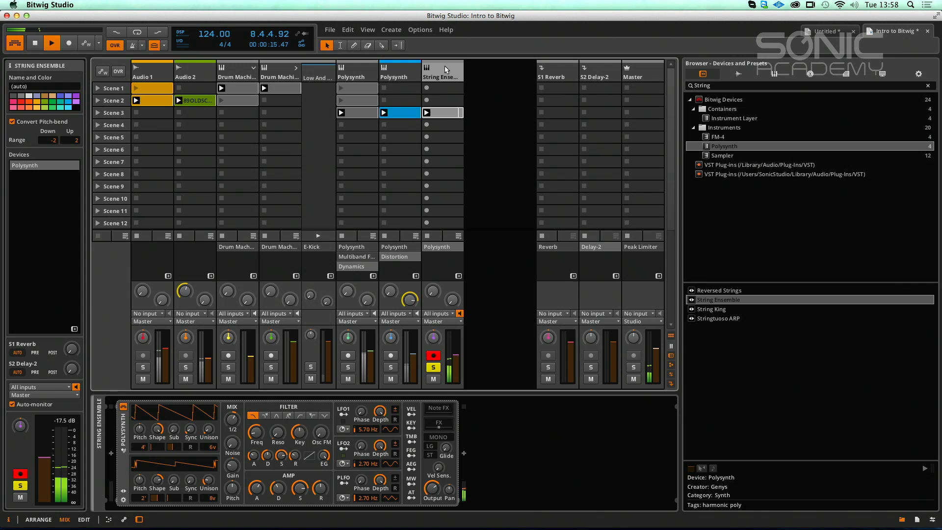
Raise the Polysynth's filter frequency to maximum and turn the LFO 1 and LFO 2 depths down to zero, checking its modulation sources.
{"action": "left_click", "coordinate": [252, 434]}
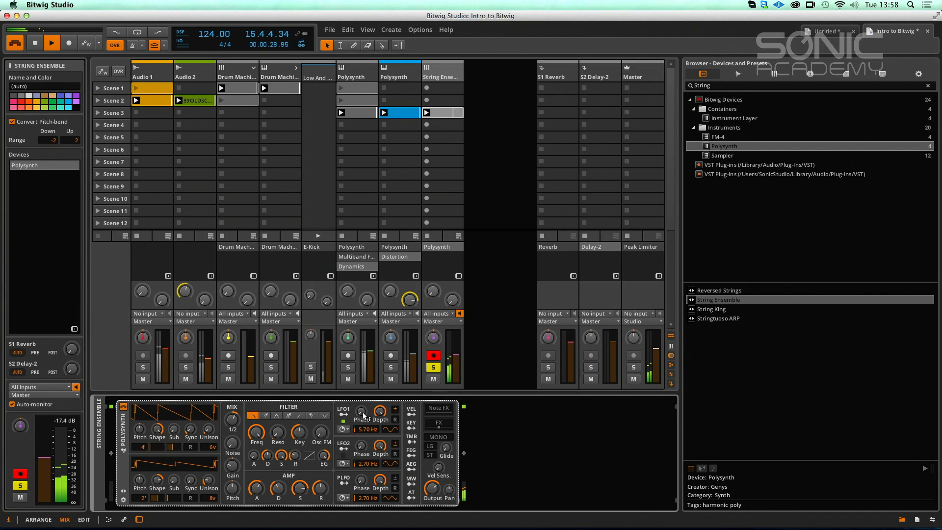
{"action": "left_click_drag", "start_coordinate": [381, 413], "coordinate": [383, 452]}
{"action": "left_click", "coordinate": [413, 419]}
{"action": "mouse_move", "coordinate": [257, 436]}
{"action": "left_mouse_down"}
{"action": "mouse_move", "coordinate": [256, 426]}
{"action": "mouse_move", "coordinate": [256, 439]}
{"action": "left_mouse_up"}
{"action": "double_click", "coordinate": [257, 436]}
{"action": "left_click", "coordinate": [413, 413]}
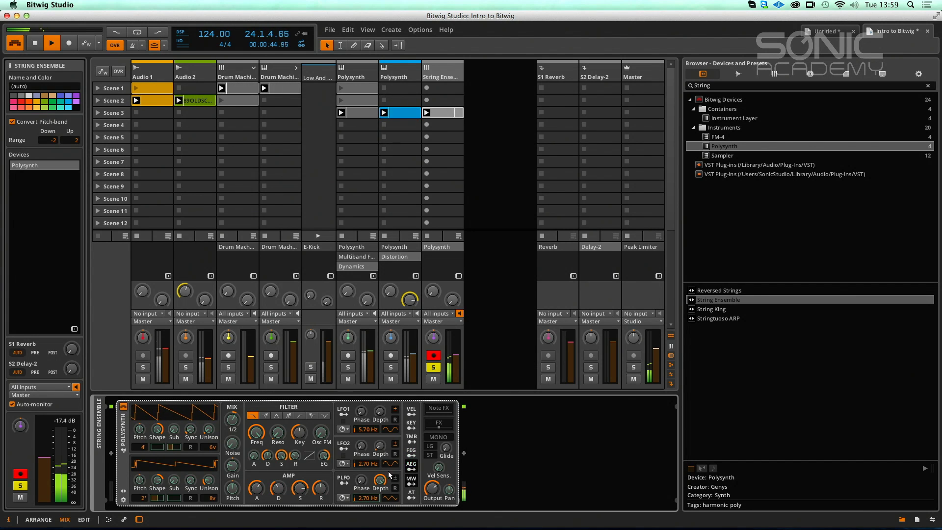
{"action": "left_click", "coordinate": [412, 484]}
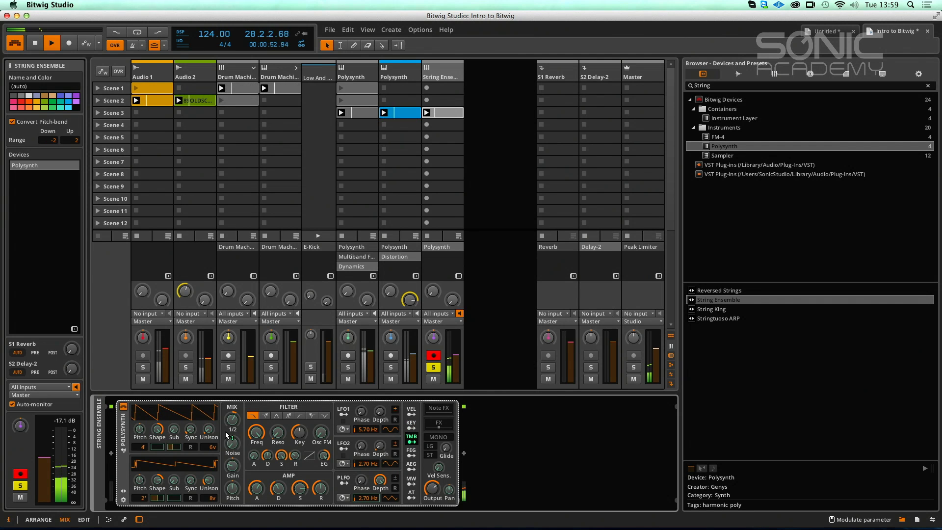
Drop the Polysynth's amp envelope attack to 0 %, raise it again to a moderate setting, and stop playback.
{"action": "mouse_move", "coordinate": [256, 491]}
{"action": "left_mouse_down"}
{"action": "mouse_move", "coordinate": [256, 510]}
{"action": "mouse_move", "coordinate": [257, 486]}
{"action": "mouse_move", "coordinate": [265, 487]}
{"action": "left_mouse_up"}
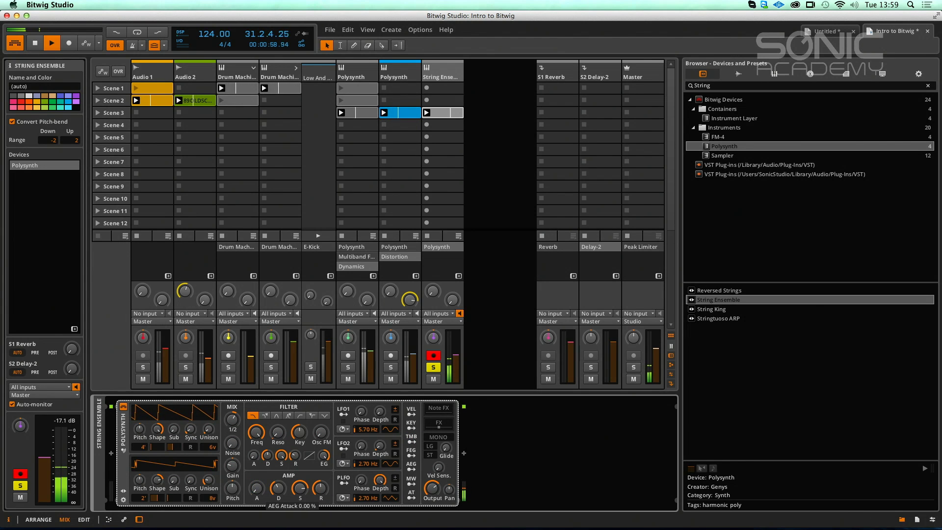
{"action": "left_click_drag", "start_coordinate": [260, 489], "coordinate": [261, 492]}
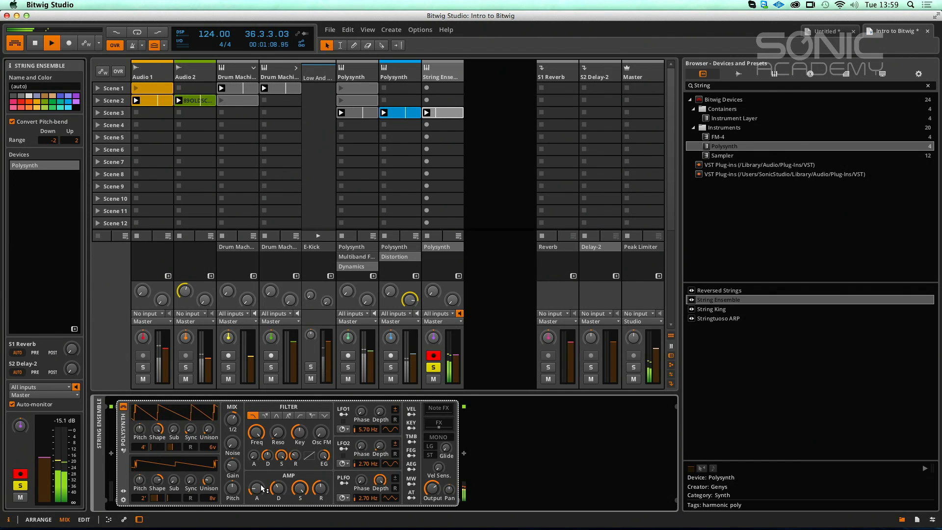
{"action": "left_click_drag", "start_coordinate": [261, 489], "coordinate": [263, 488]}
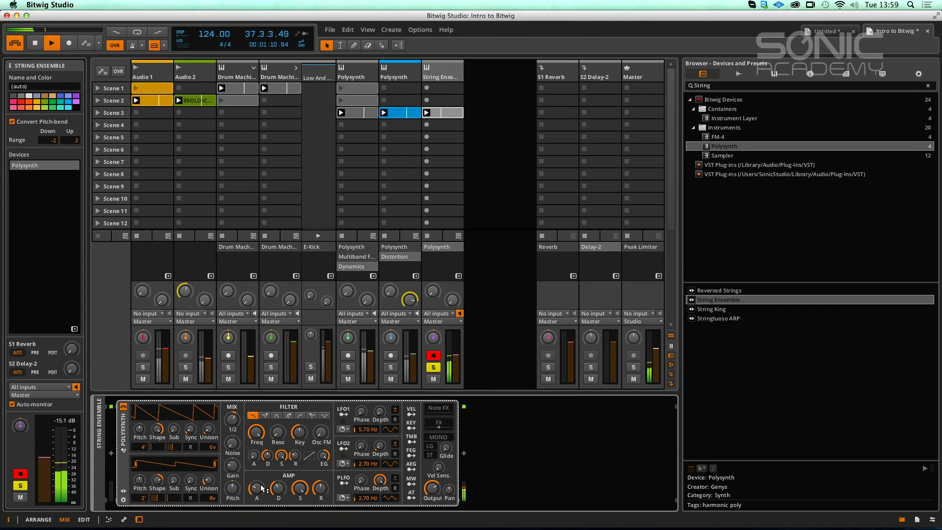
{"action": "key", "text": "space"}
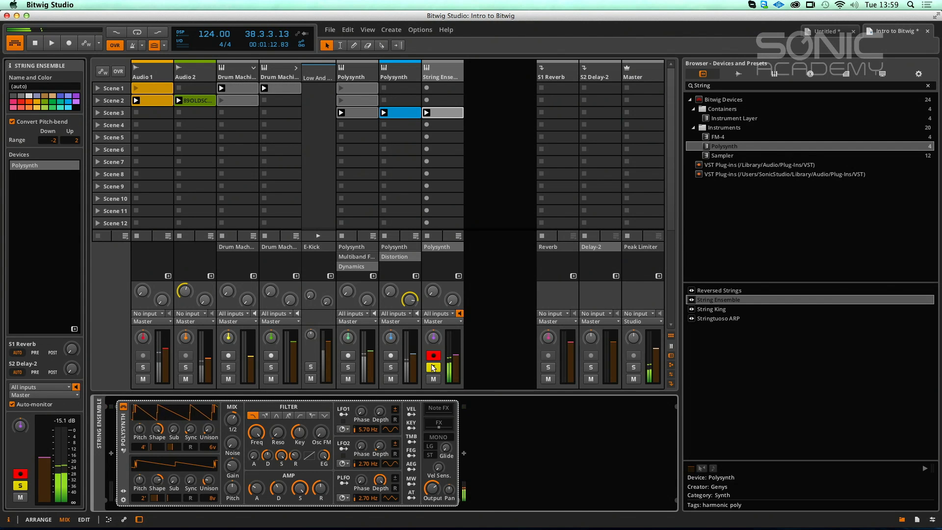
Unsolo the String Ensemble track, open its Scene 3 clip in the note editor and play it from the start with the full mix.
{"action": "left_click", "coordinate": [434, 367]}
{"action": "key", "text": "space"}
{"action": "key", "text": "space"}
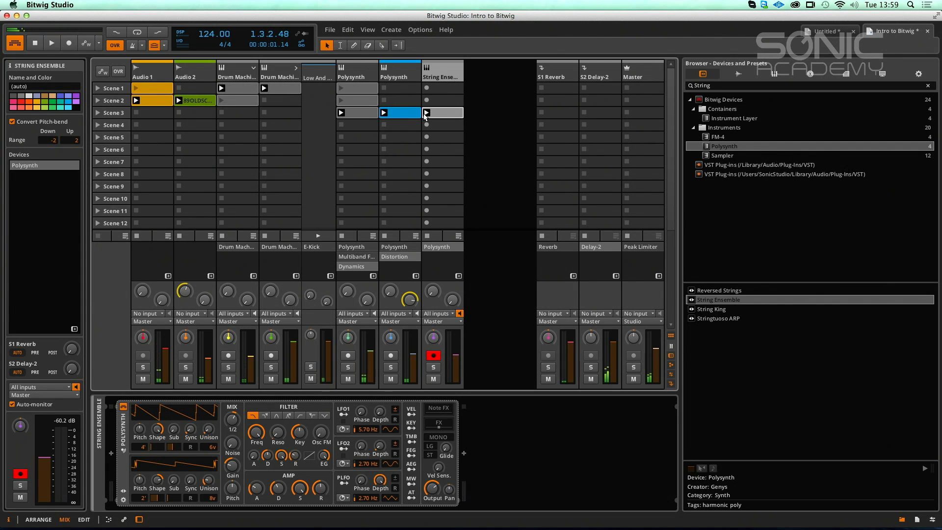
{"action": "left_click", "coordinate": [425, 116]}
{"action": "double_click", "coordinate": [440, 115]}
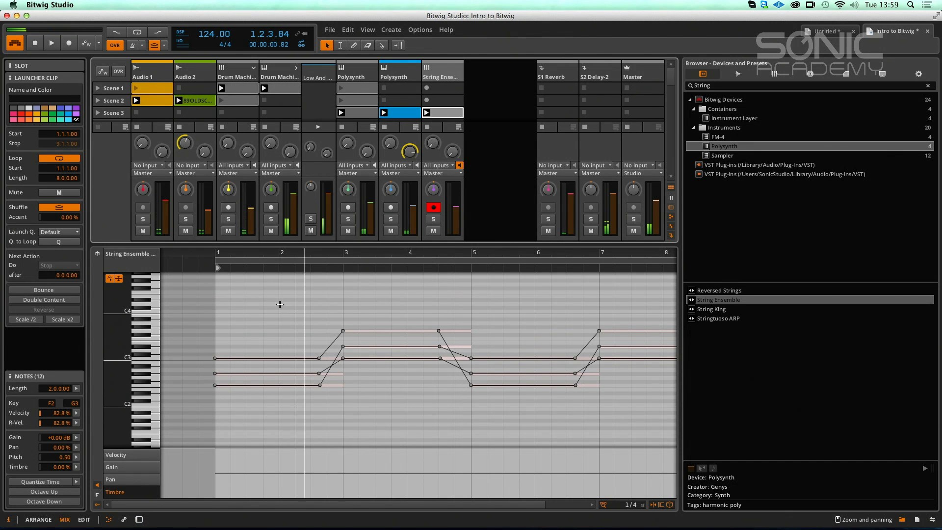
{"action": "left_click", "coordinate": [215, 269]}
{"action": "key", "text": "space"}
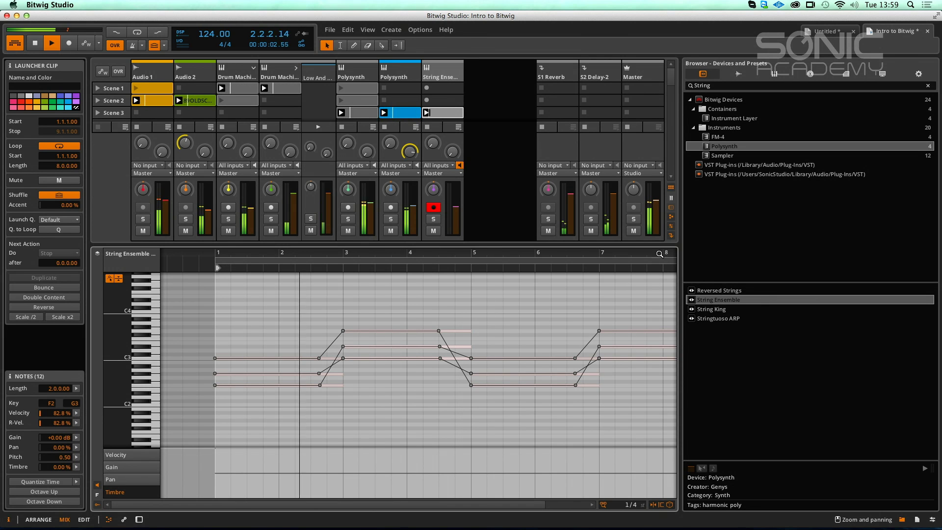
Set the String Ensemble clip's loop to start at 3.1.1.00 with a length of four bars.
{"action": "scroll", "coordinate": [657, 267], "scroll_direction": "down", "scroll_amount": 5}
{"action": "scroll", "coordinate": [605, 262], "scroll_direction": "right", "scroll_amount": 5}
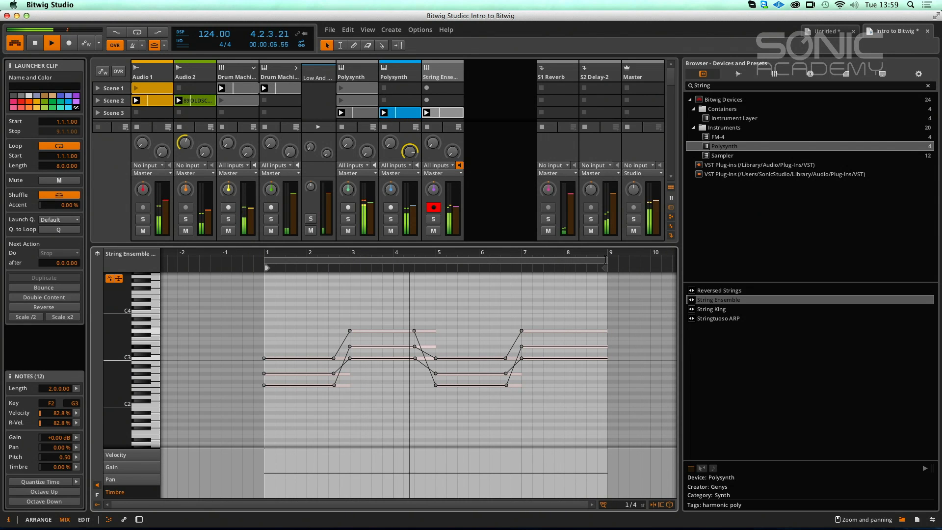
{"action": "mouse_move", "coordinate": [605, 260]}
{"action": "left_mouse_down"}
{"action": "mouse_move", "coordinate": [436, 263]}
{"action": "mouse_move", "coordinate": [500, 258]}
{"action": "left_mouse_up"}
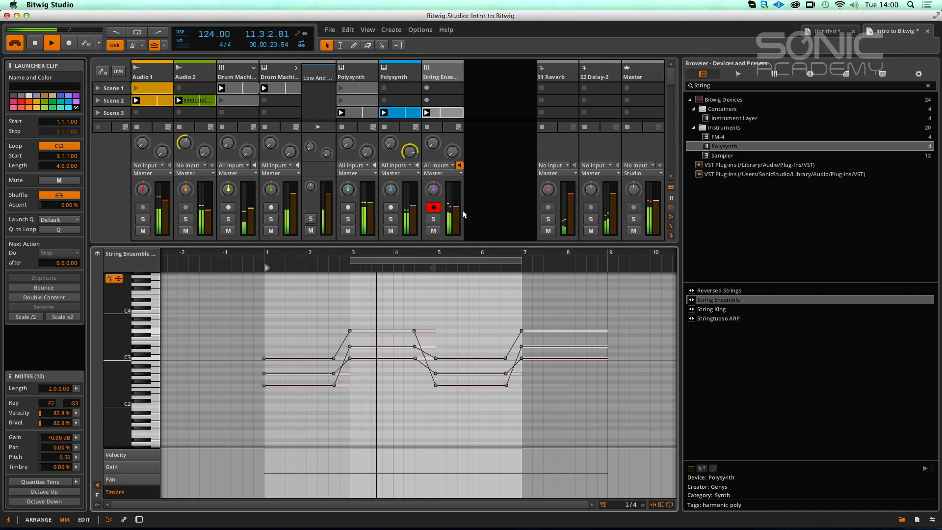
Open the blue Polysynth bass clip from Scene 3, stop playback and show its notes in the full edit view.
{"action": "left_click_drag", "start_coordinate": [445, 246], "coordinate": [444, 319]}
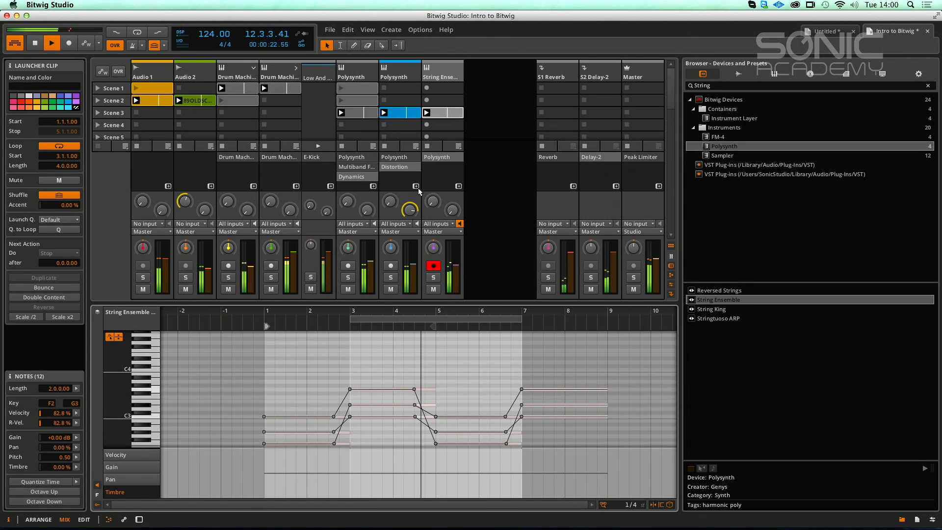
{"action": "left_click", "coordinate": [401, 113]}
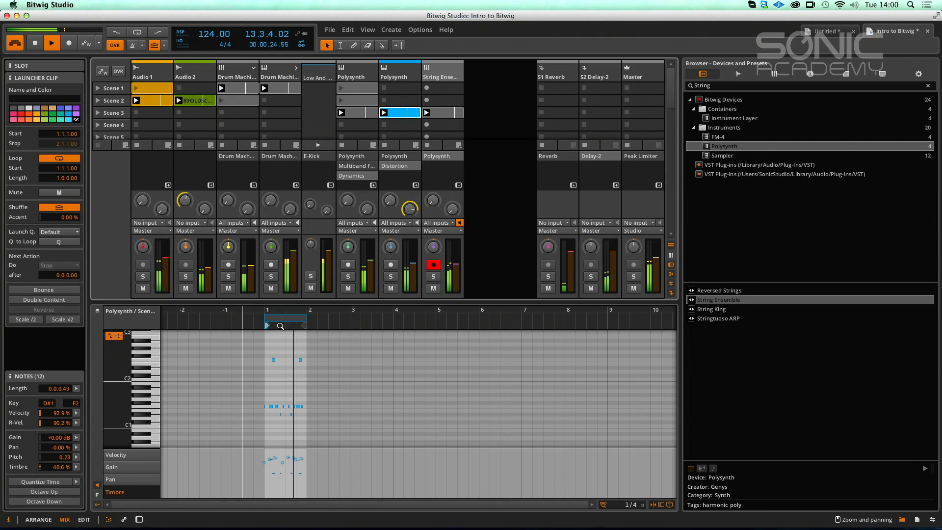
{"action": "left_click_drag", "start_coordinate": [296, 311], "coordinate": [423, 405]}
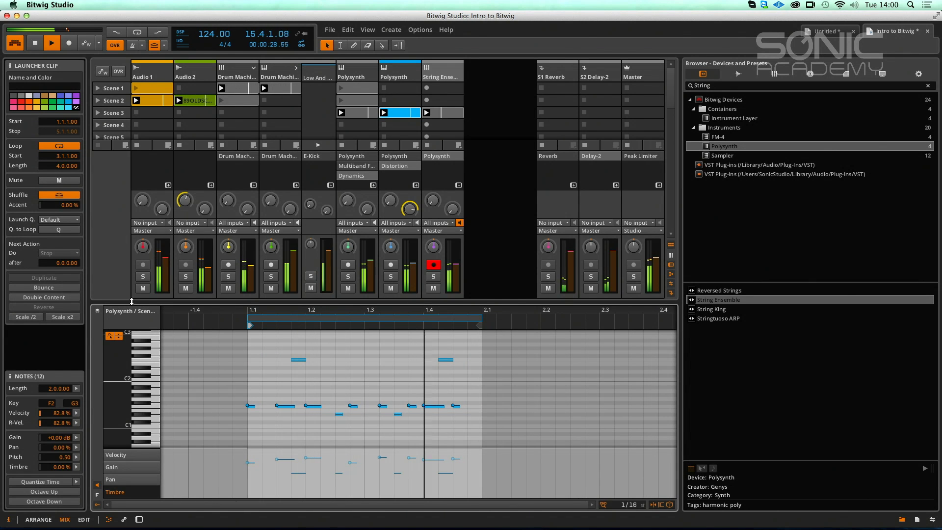
{"action": "key", "text": "space"}
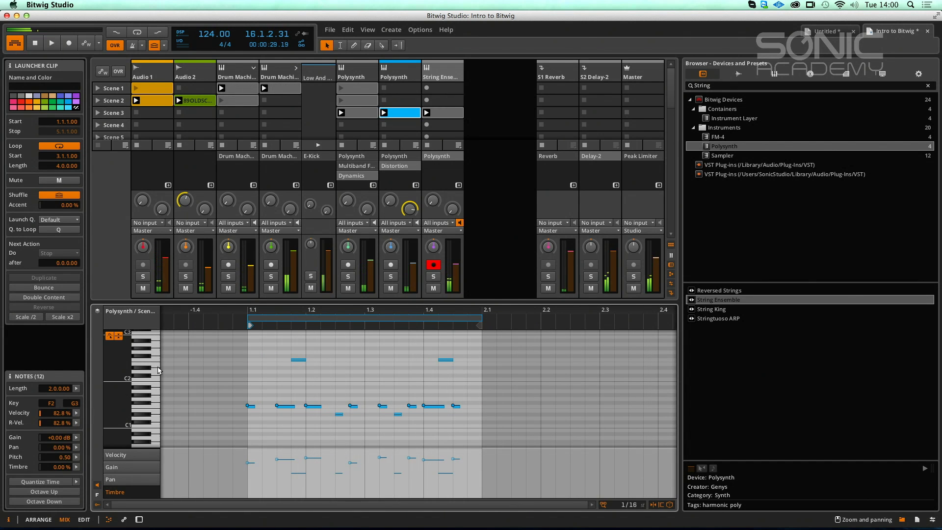
{"action": "left_click", "coordinate": [87, 520]}
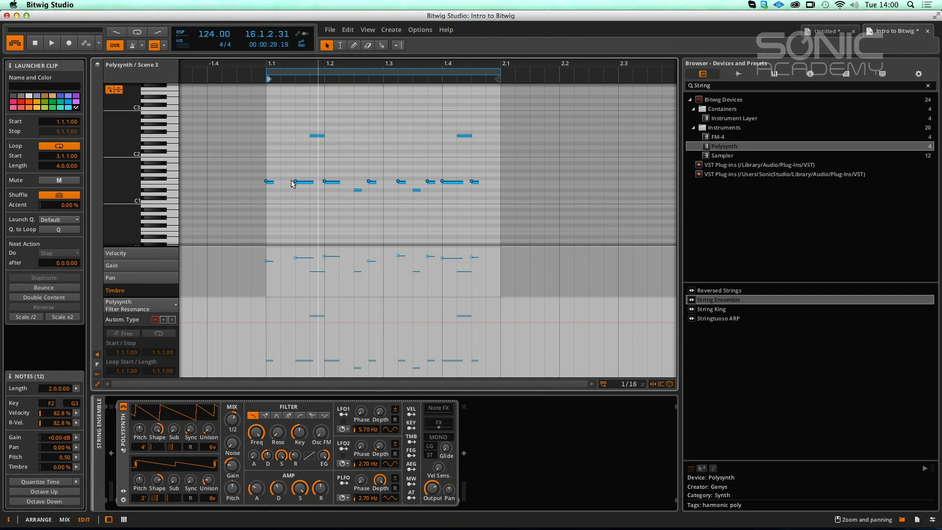
Reset the starting micro-pitch points of the low bass notes in the Polysynth clip to 0.00.
{"action": "left_click_drag", "start_coordinate": [242, 169], "coordinate": [455, 204]}
{"action": "mouse_move", "coordinate": [267, 183]}
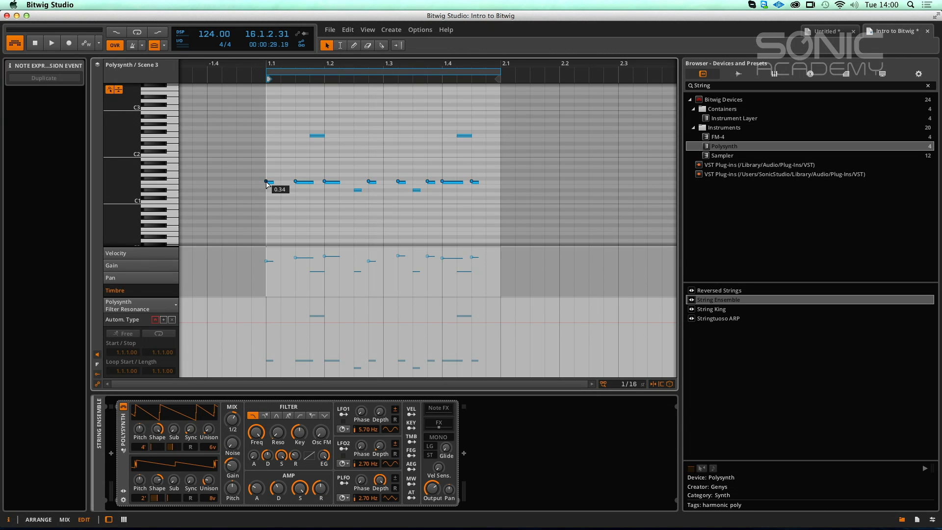
{"action": "mouse_move", "coordinate": [296, 183]}
{"action": "mouse_move", "coordinate": [325, 183]}
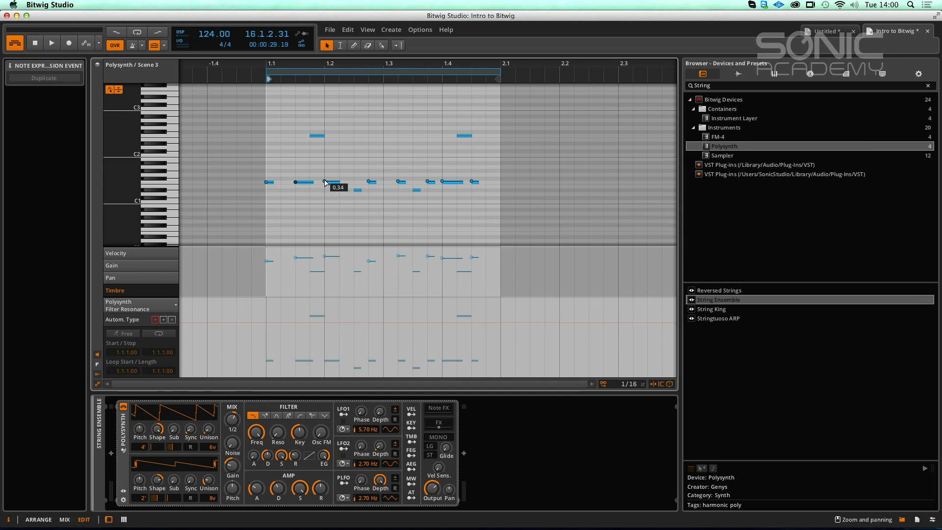
{"action": "mouse_move", "coordinate": [370, 183]}
{"action": "mouse_move", "coordinate": [398, 183]}
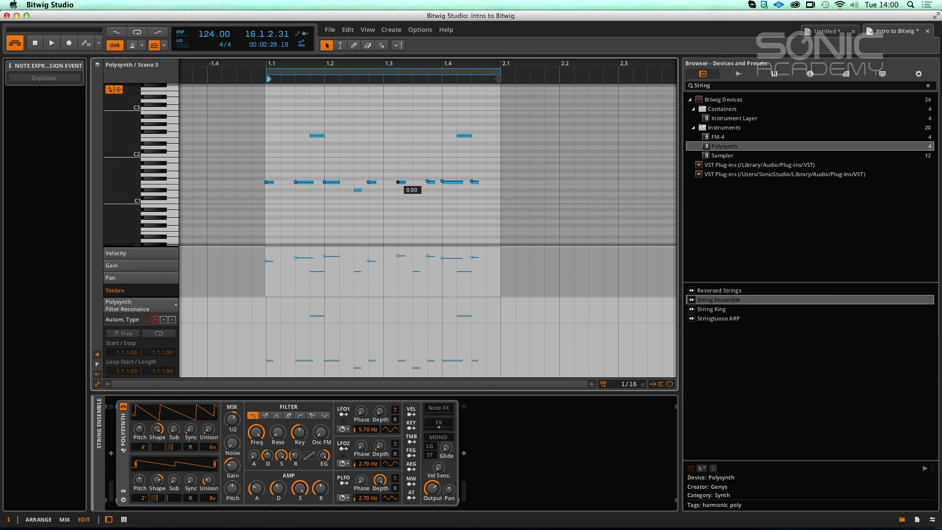
{"action": "mouse_move", "coordinate": [428, 183]}
{"action": "mouse_move", "coordinate": [472, 183]}
Play the mix with the retuned bass, return to the mixer view, reopen the String Ensemble clip in a taller note editor and stop playback.
{"action": "key", "text": "space"}
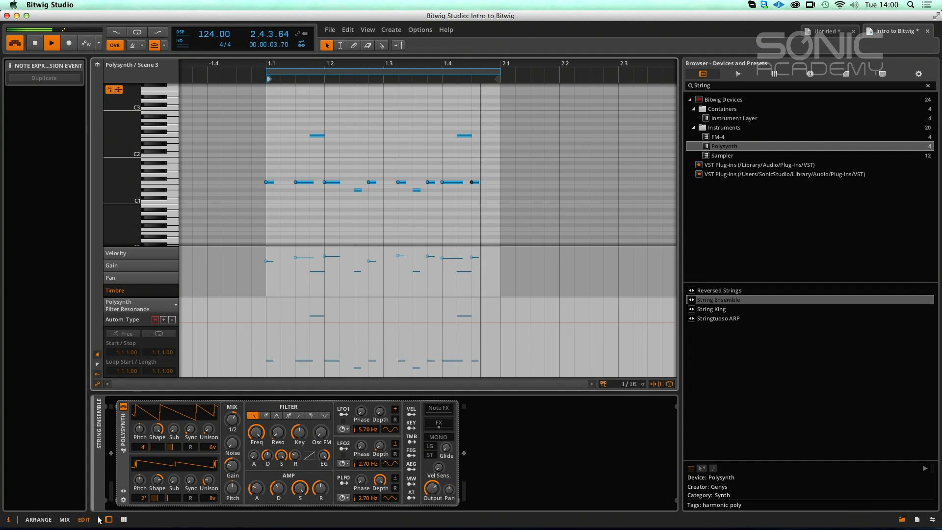
{"action": "left_click", "coordinate": [64, 519]}
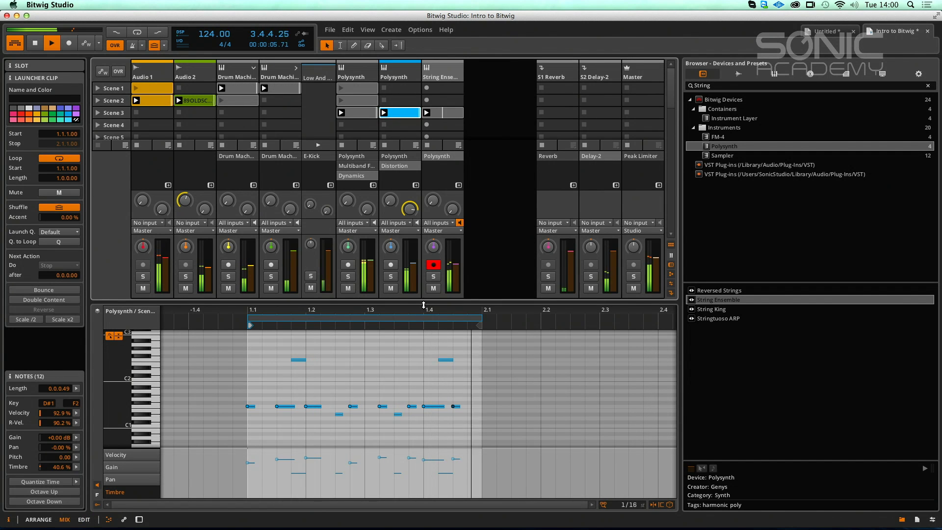
{"action": "left_click_drag", "start_coordinate": [424, 305], "coordinate": [425, 381]}
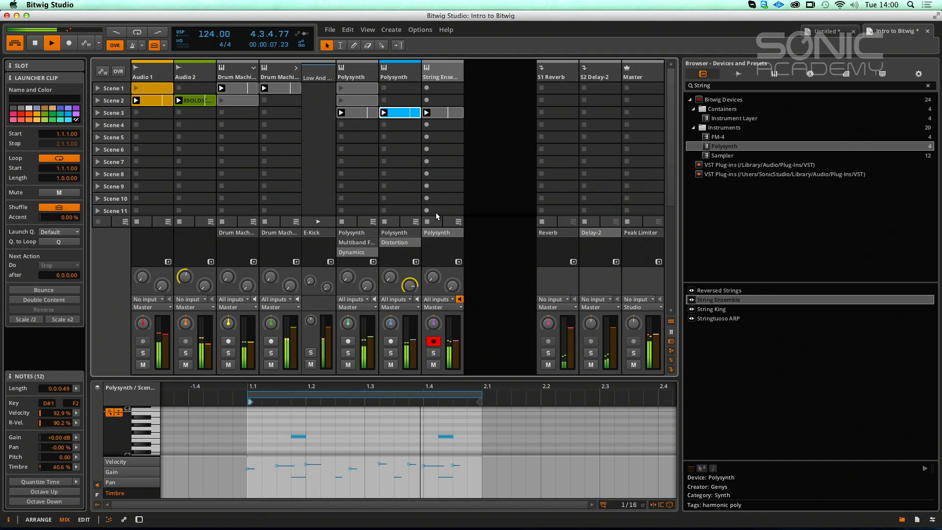
{"action": "left_click", "coordinate": [436, 113]}
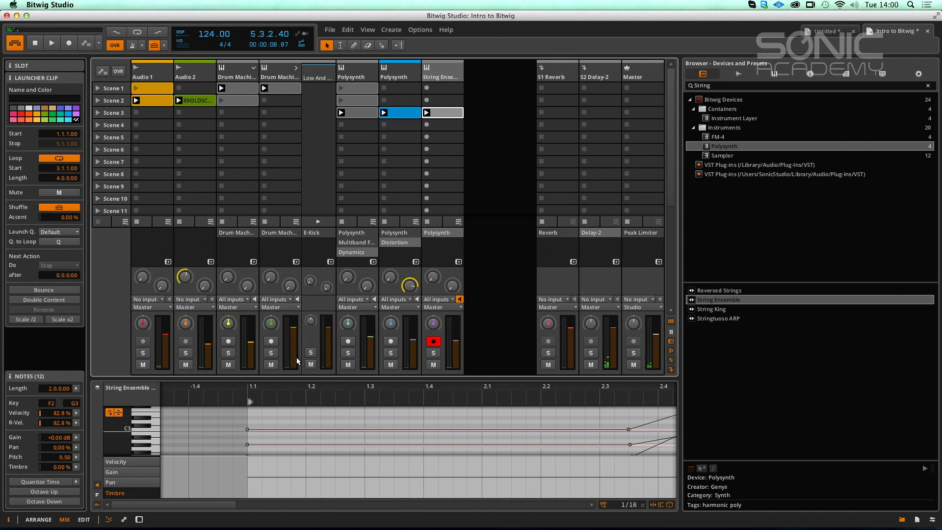
{"action": "left_click_drag", "start_coordinate": [295, 378], "coordinate": [304, 284]}
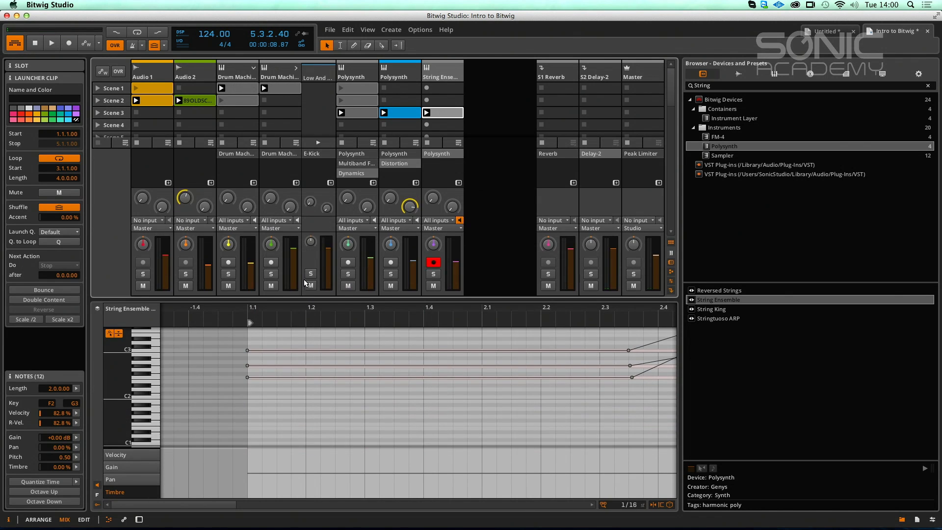